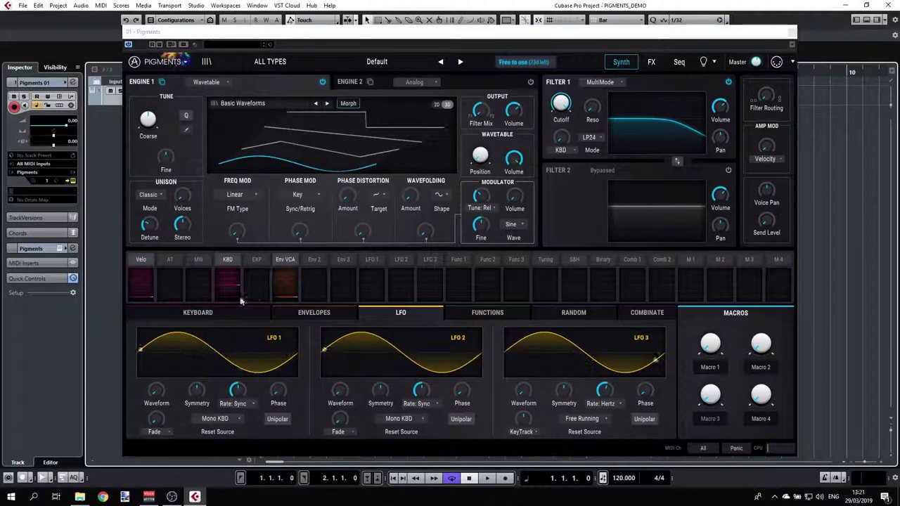
Step: Browse the Keyboard, Envelopes, LFO, Functions and Random modulator pages, ending on Combinate
click(223, 313)
click(330, 314)
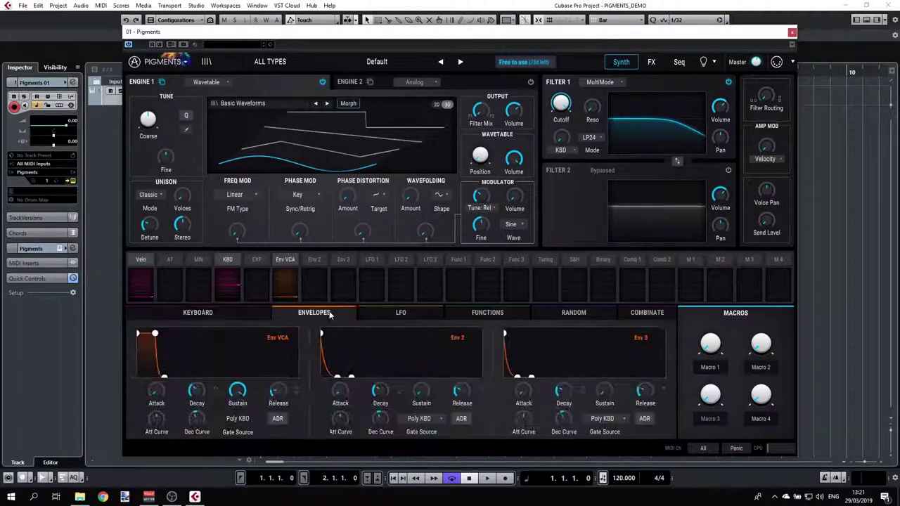
click(412, 311)
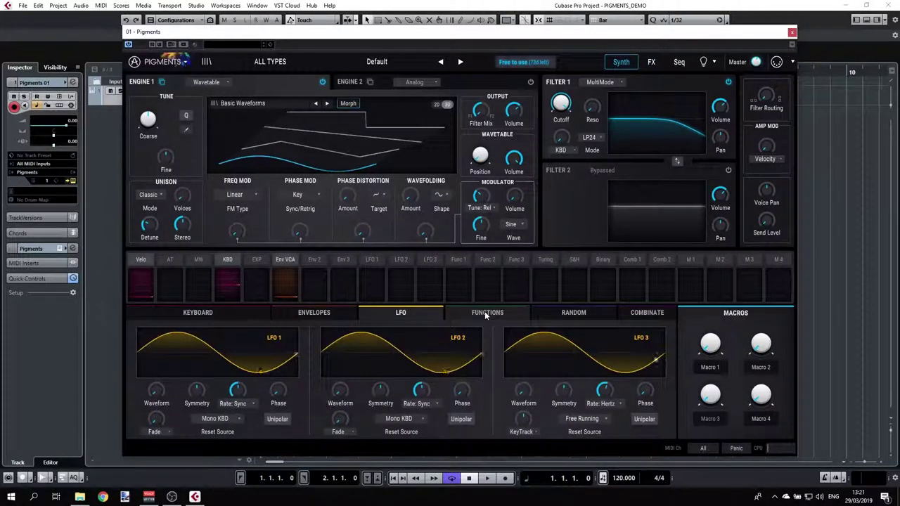
click(484, 311)
click(594, 311)
click(642, 312)
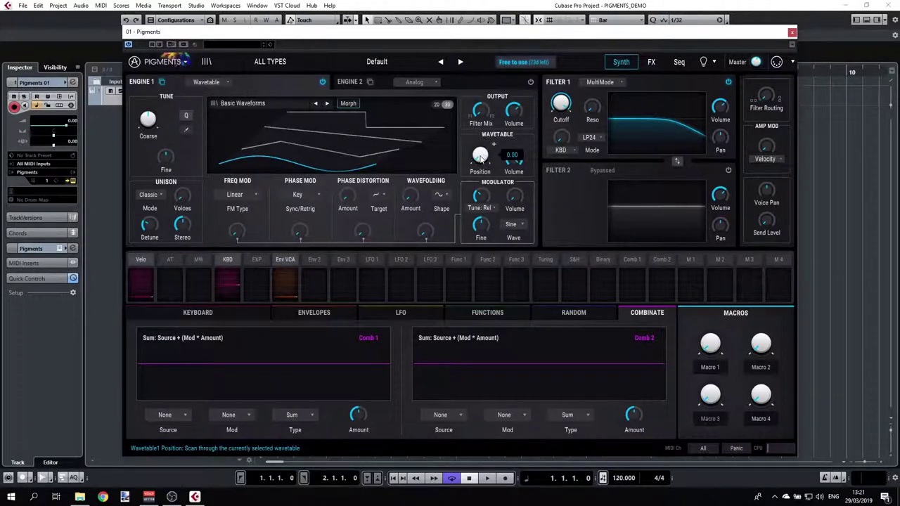
Step: Raise the wavetable Position, then route LFO 1 to it at an amount of 1.00
drag(480, 156, 480, 149)
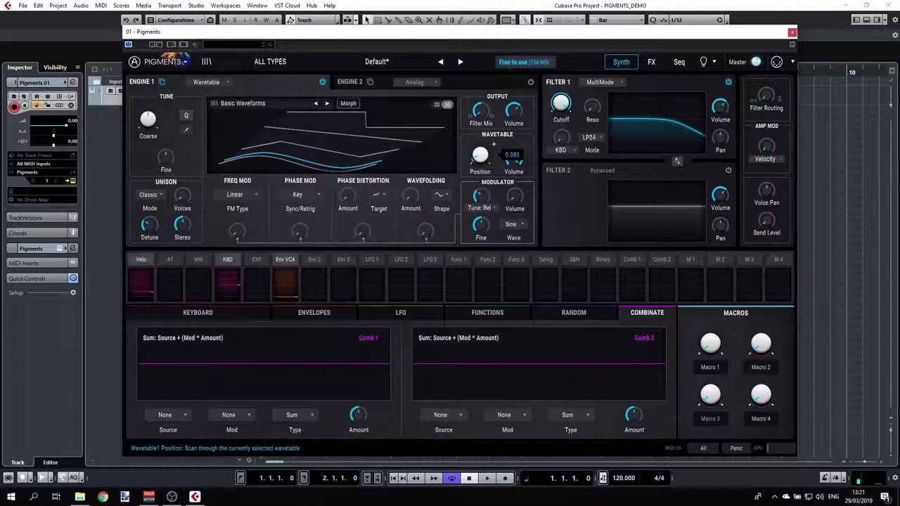
drag(480, 155, 480, 120)
mouse_move(480, 155)
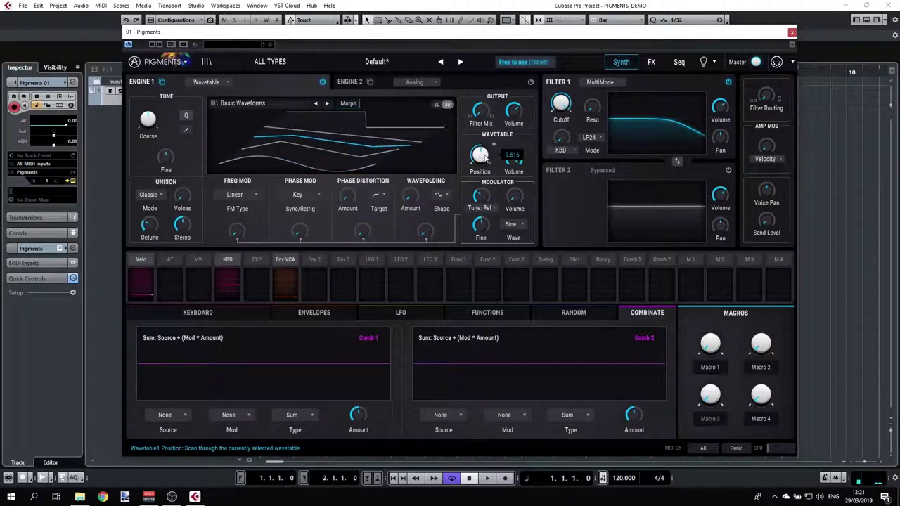
click(372, 261)
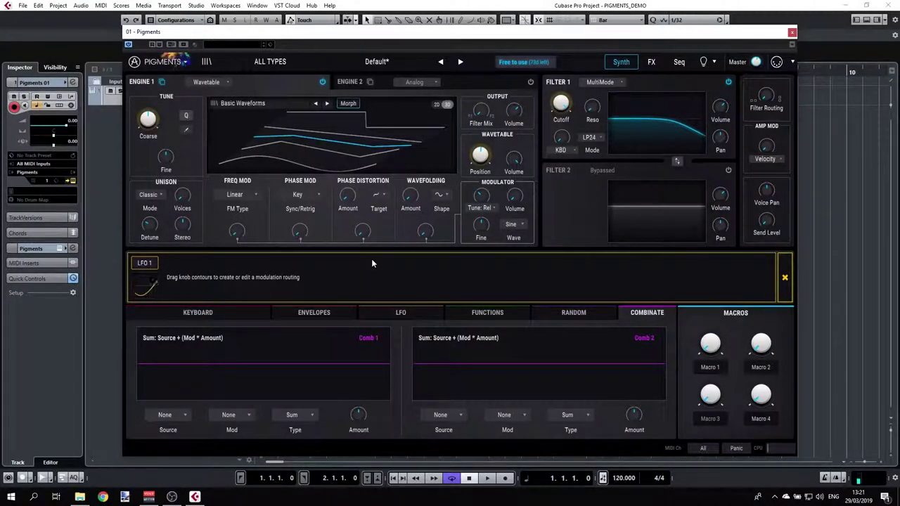
mouse_move(471, 156)
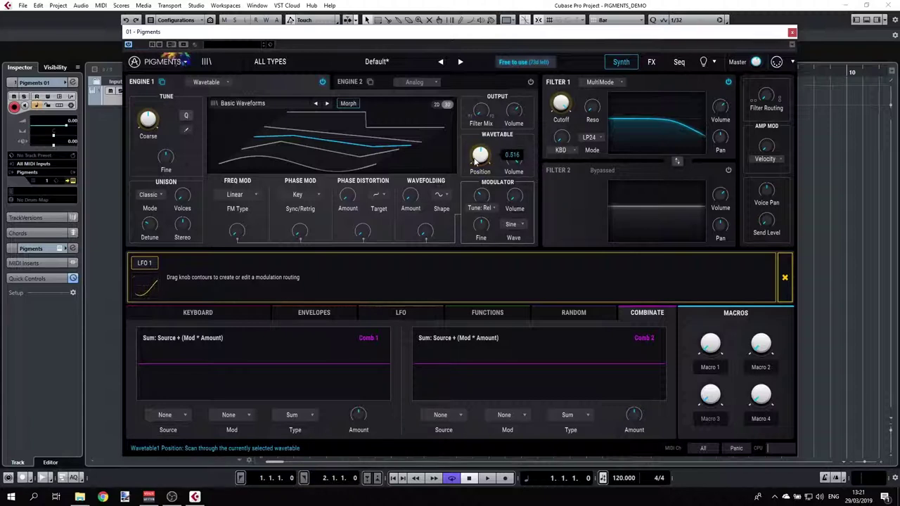
drag(480, 156, 480, 147)
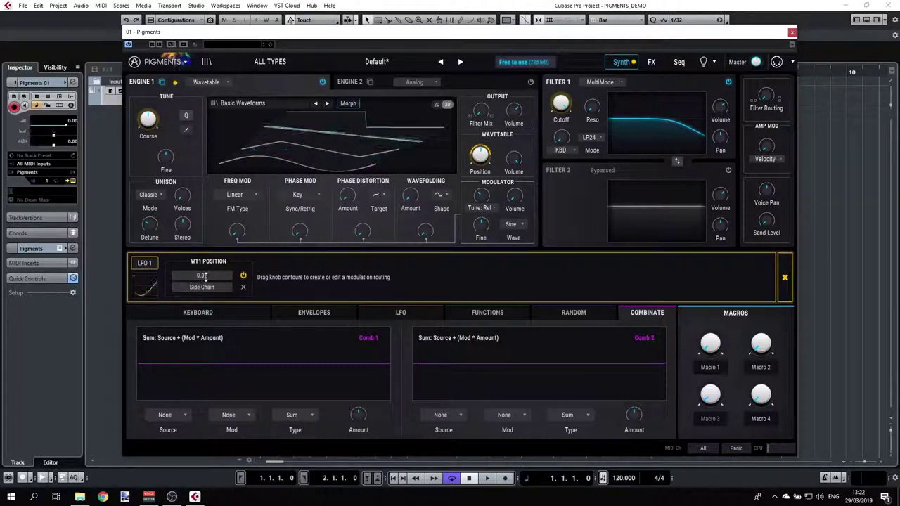
drag(206, 277, 205, 239)
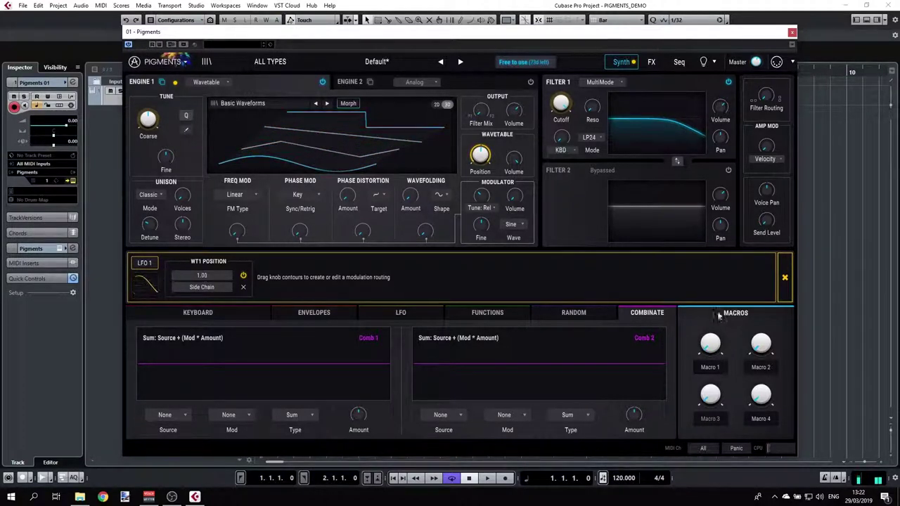
click(784, 277)
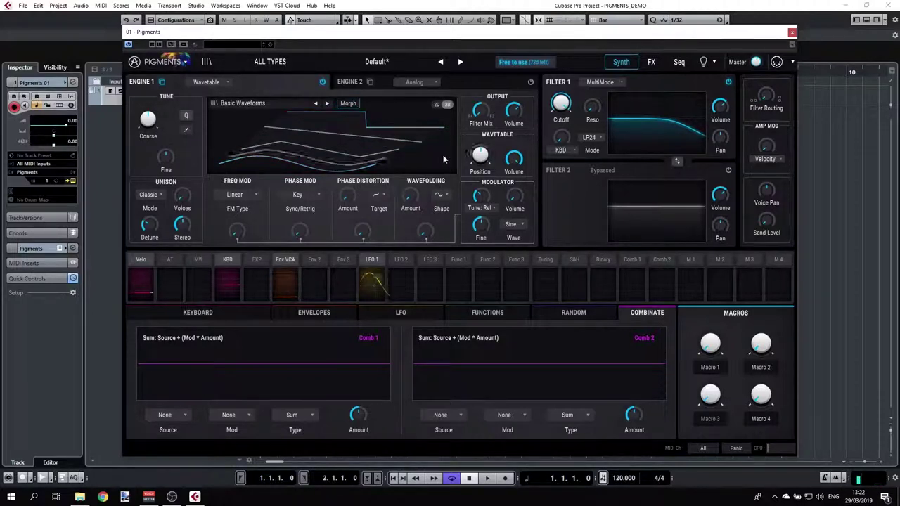
Step: Show LFO 1's routing on the LFO page, lower wavetable Position to 0.516, and close the view
mouse_move(480, 158)
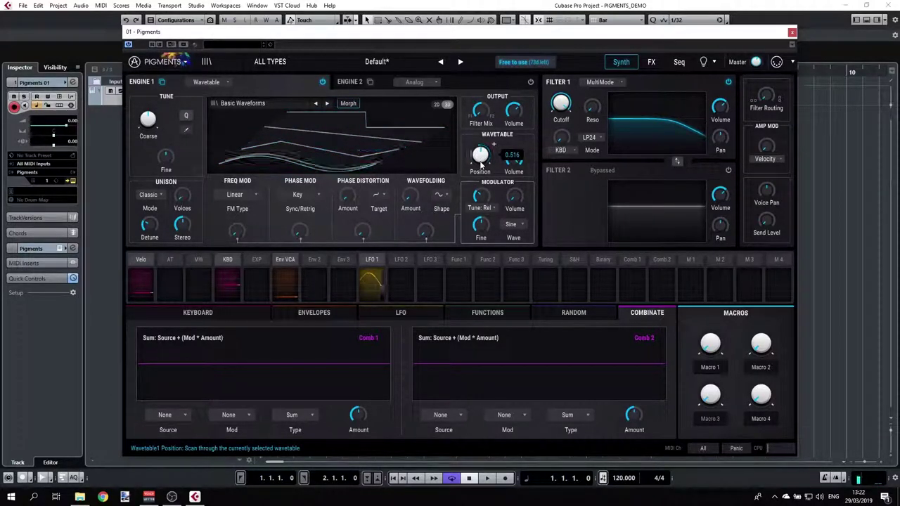
click(373, 261)
click(391, 313)
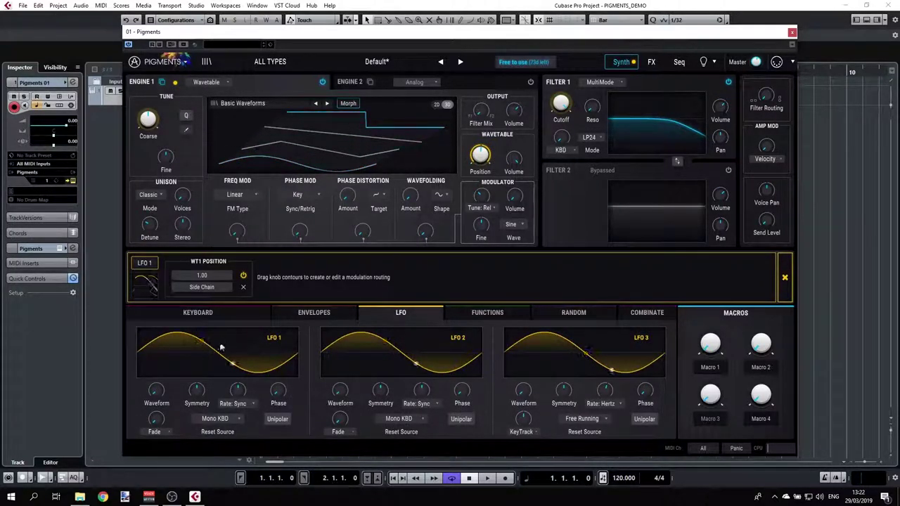
mouse_move(237, 397)
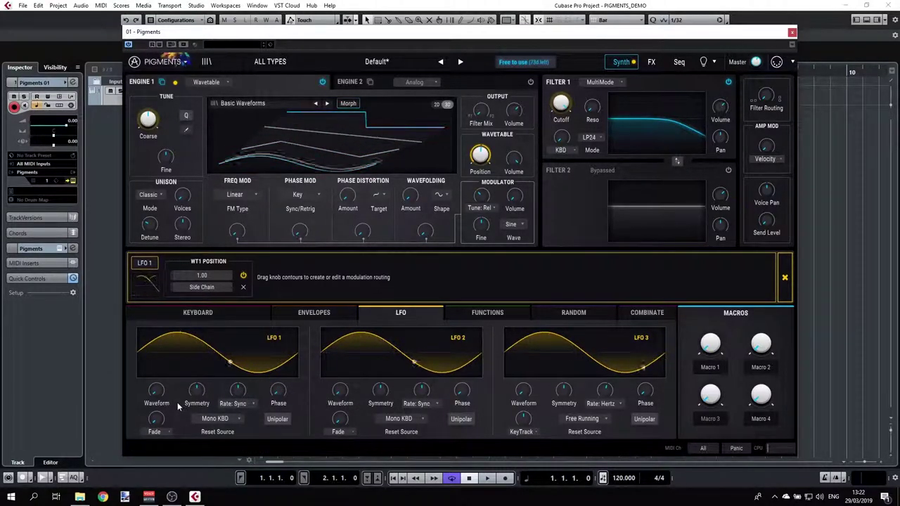
mouse_move(482, 144)
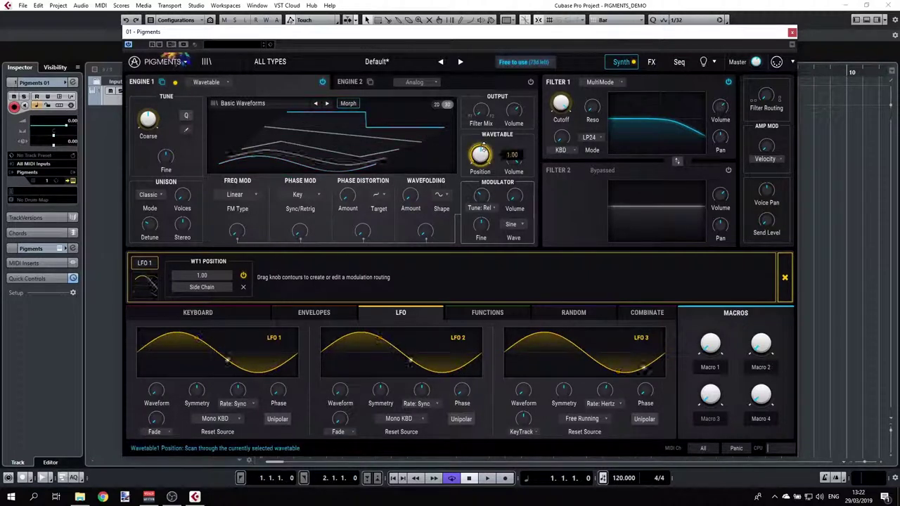
mouse_move(482, 144)
mouse_down()
mouse_move(485, 155)
mouse_move(490, 143)
mouse_move(485, 157)
mouse_up()
click(785, 277)
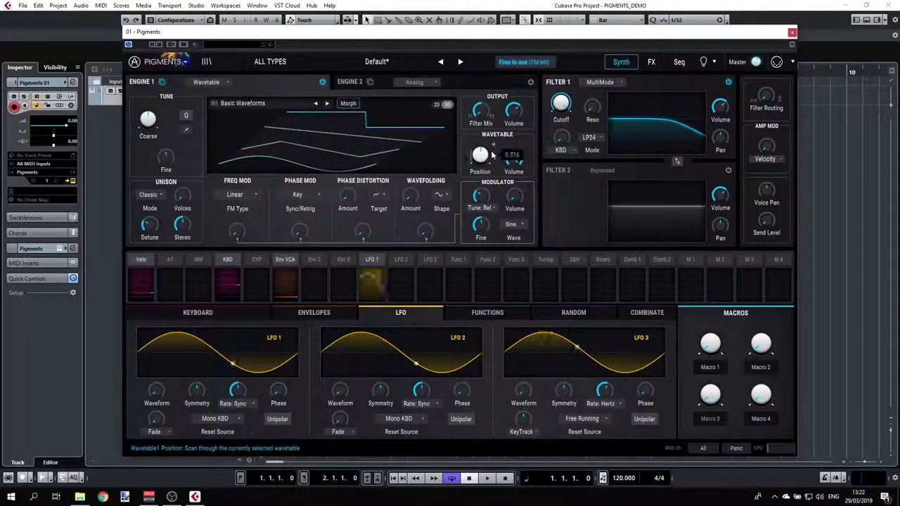
mouse_move(492, 152)
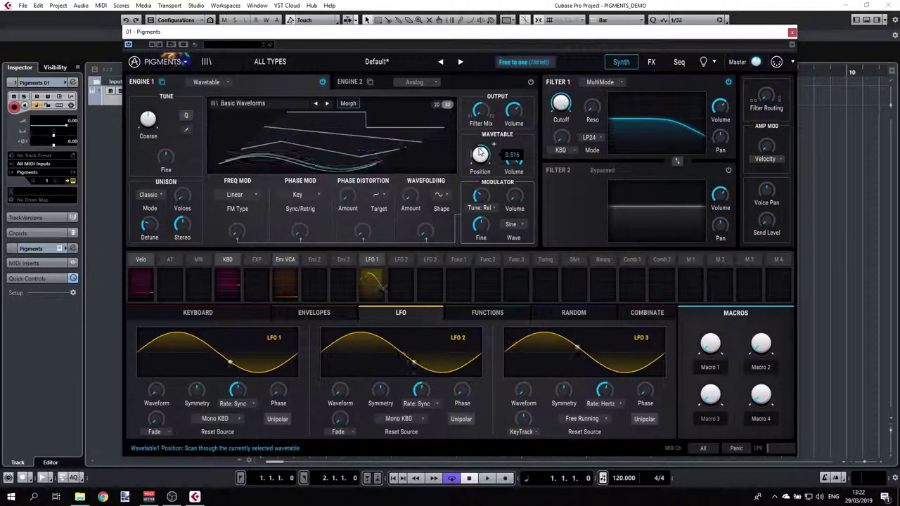
Step: Route Func 1 to Filter 1 Cutoff at 0.77, make Function 1 bipolar, and show its routings
click(573, 97)
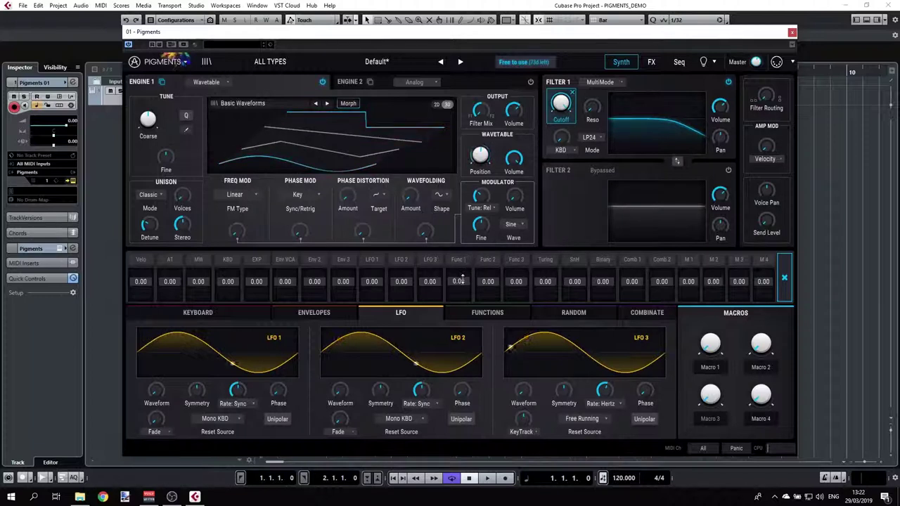
drag(464, 278, 464, 253)
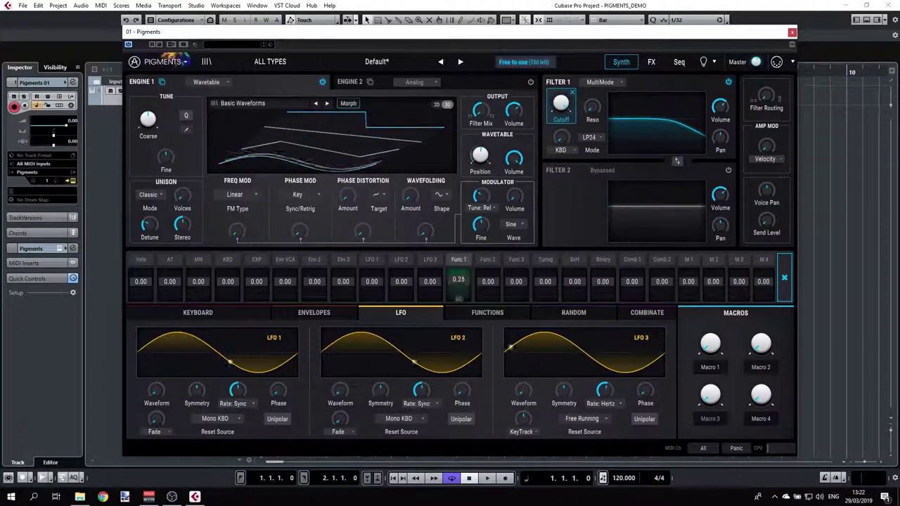
click(487, 312)
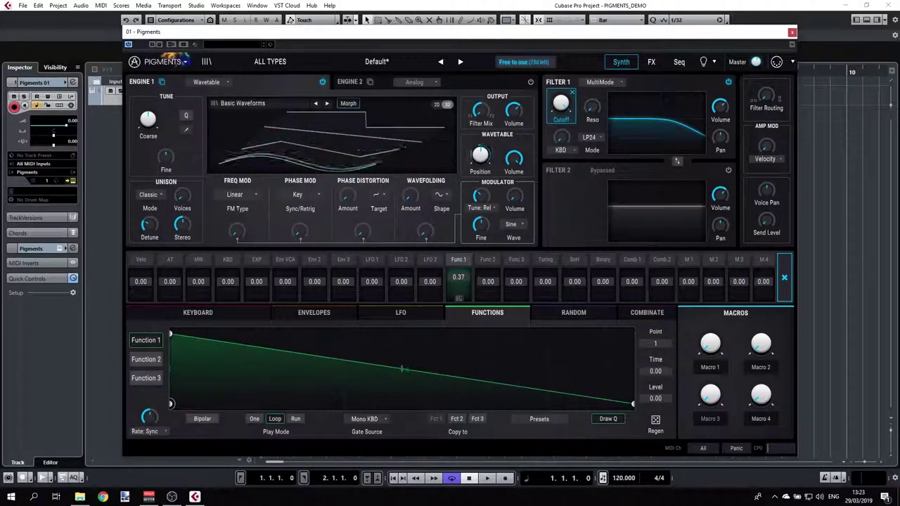
mouse_move(560, 103)
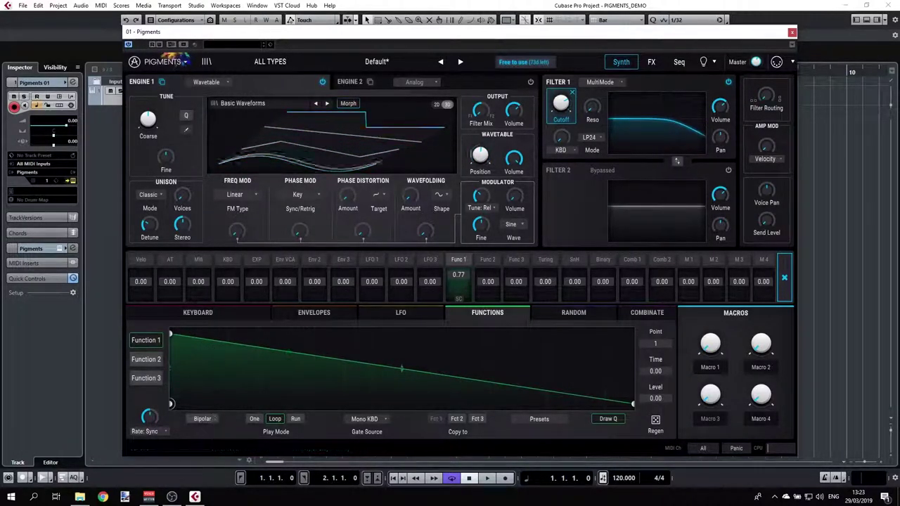
click(202, 420)
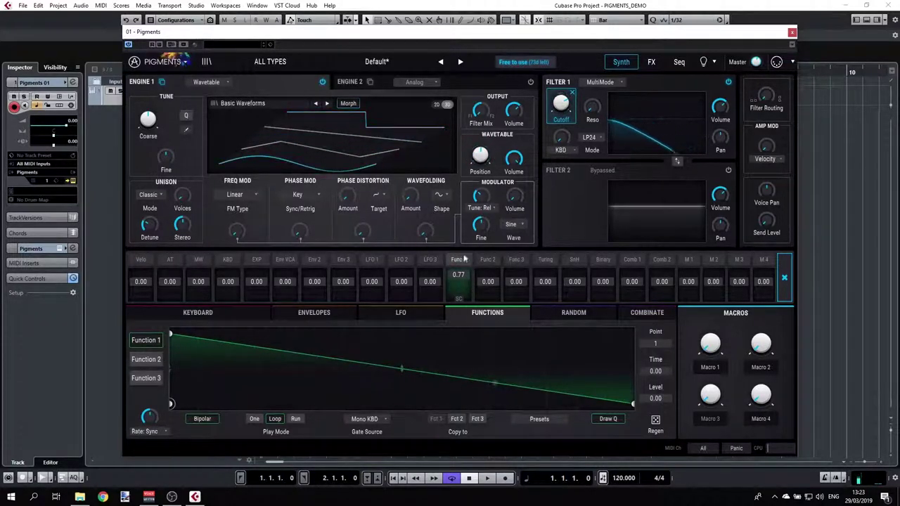
mouse_move(509, 172)
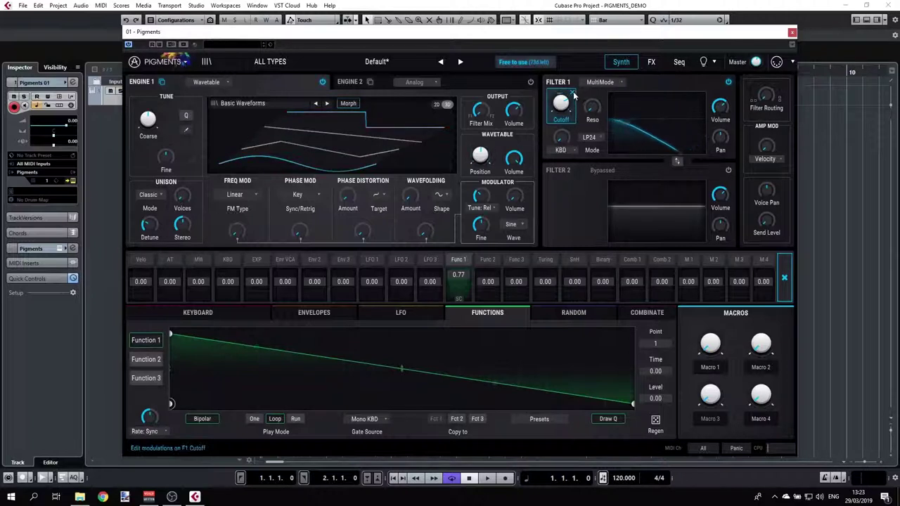
click(458, 282)
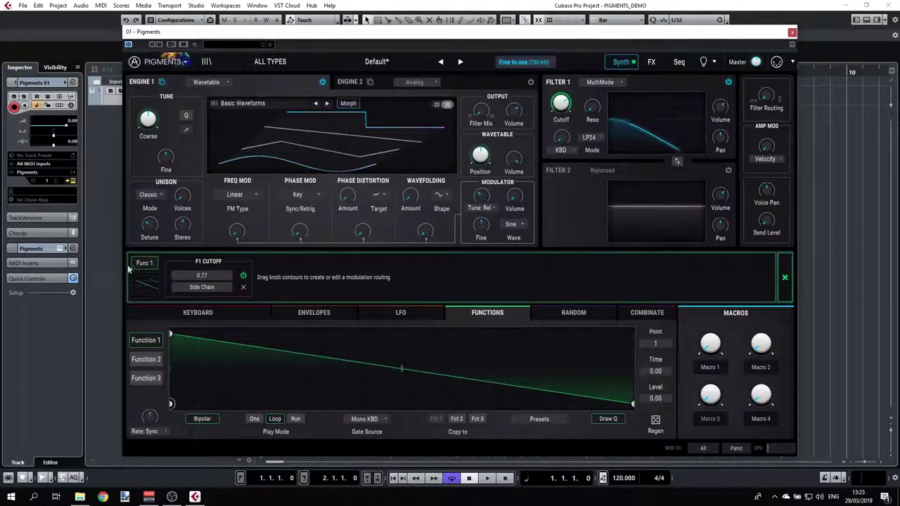
Step: Route Func 1 to the wavetable volume at -0.63 and close the routing view
drag(511, 156, 511, 156)
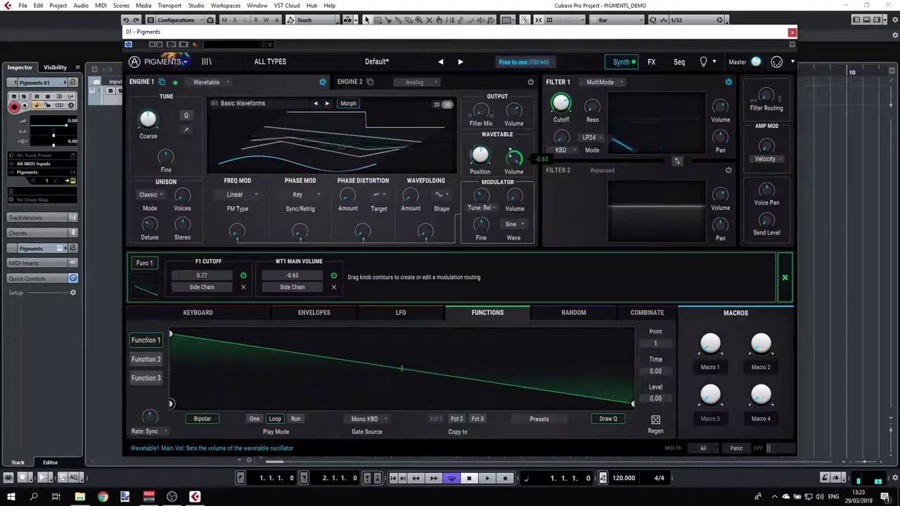
click(784, 278)
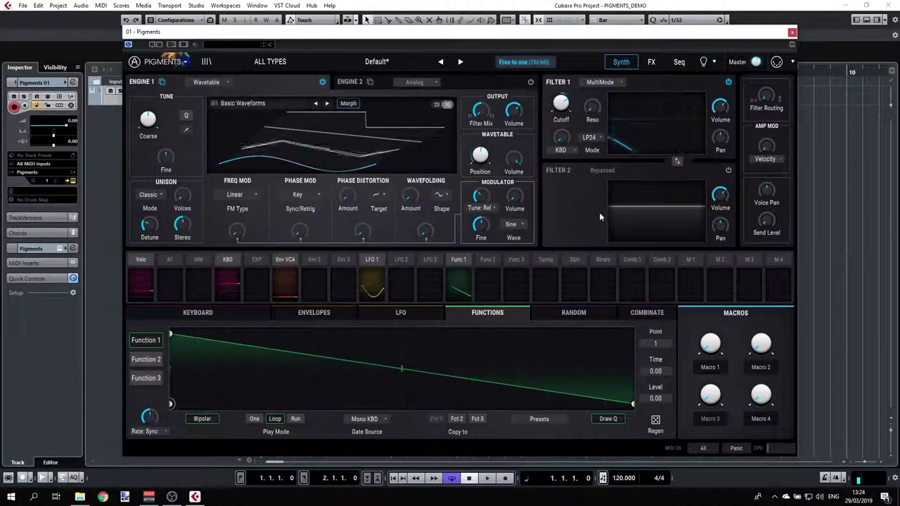
Step: Remove Func 1 from volume and cutoff and LFO 1 from Position, then exit the Position view
right_click(525, 155)
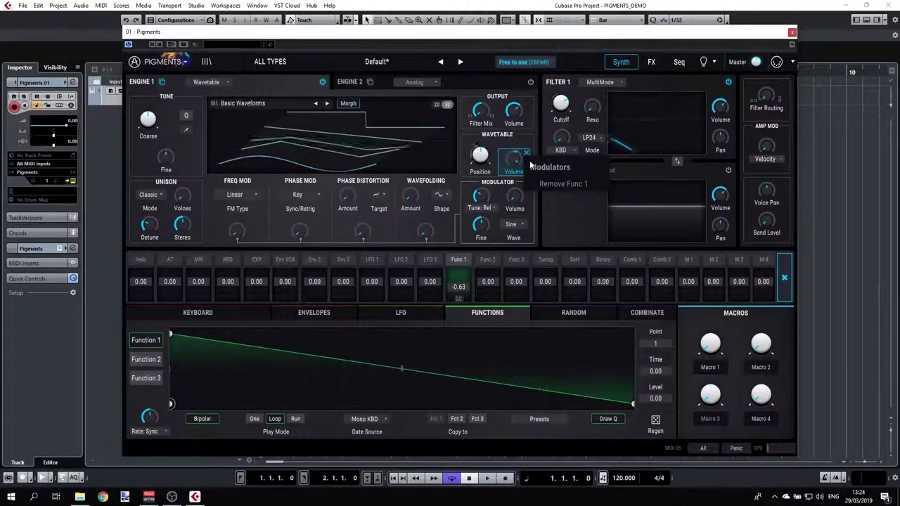
click(561, 184)
right_click(482, 149)
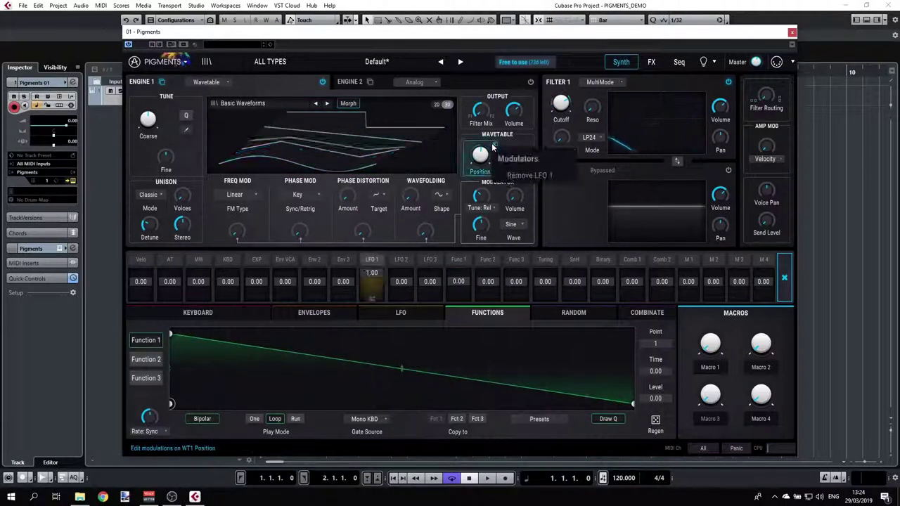
click(523, 175)
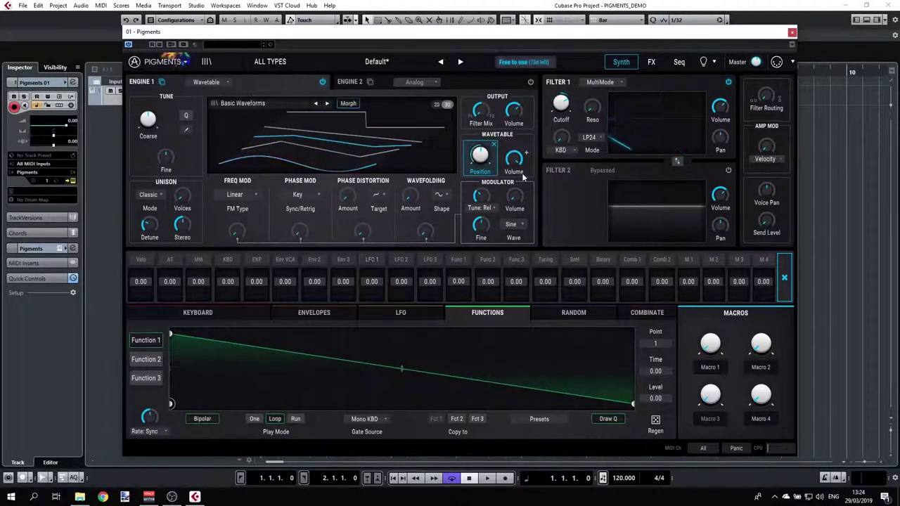
right_click(562, 104)
click(587, 125)
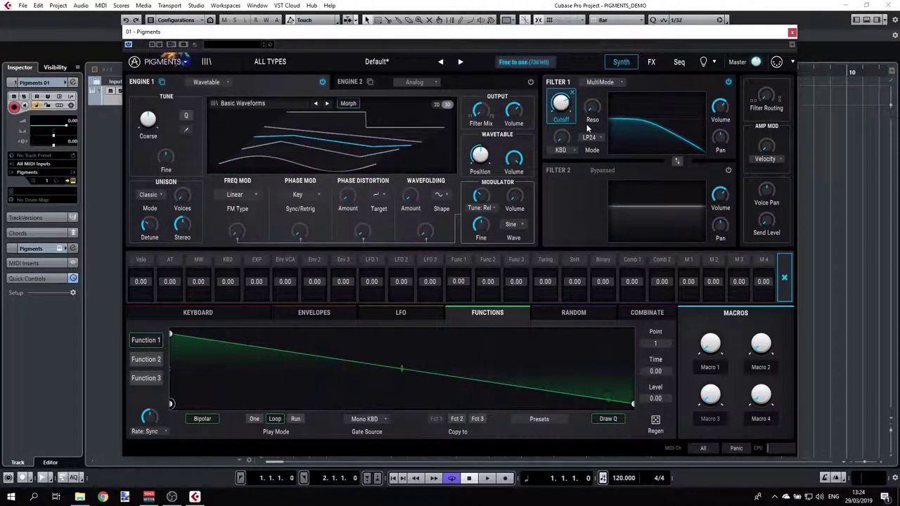
click(493, 149)
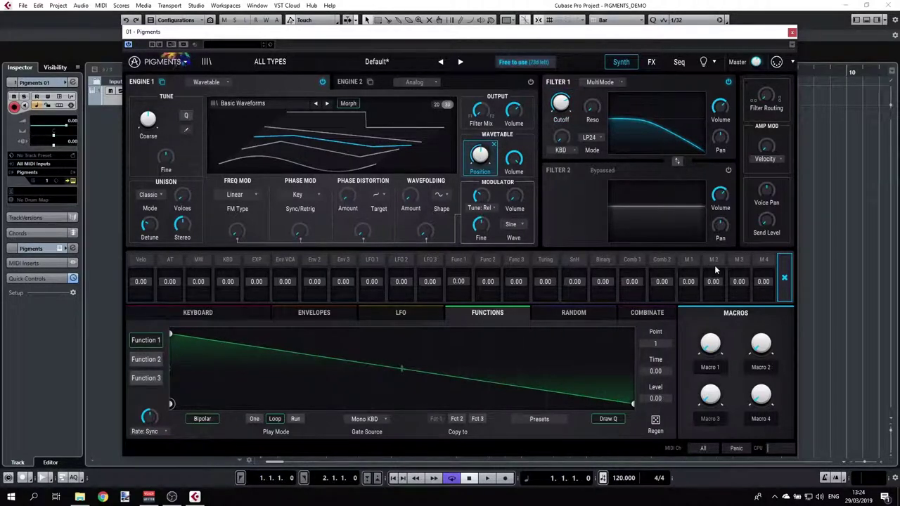
click(495, 145)
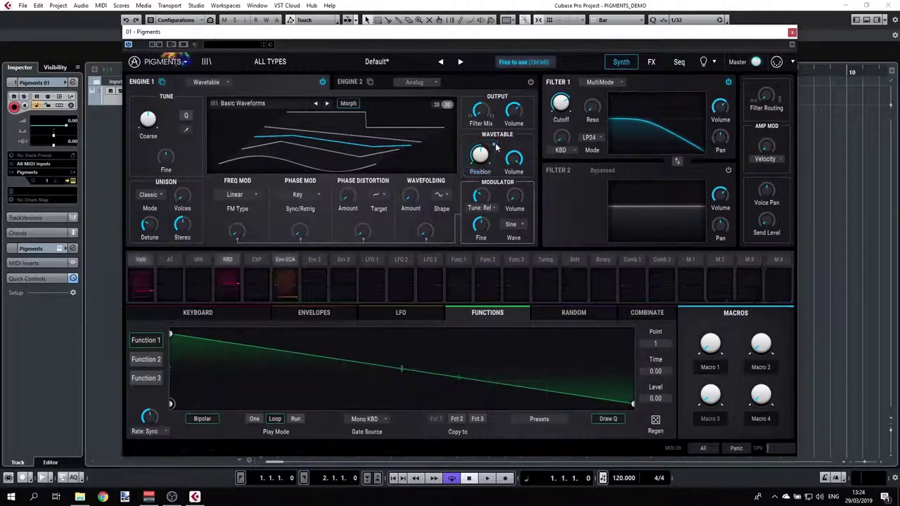
Step: Route Function 1 to the FM, Phase Mod and Phase Distortion amounts at 0.39, 0.32 and 0.36
click(460, 260)
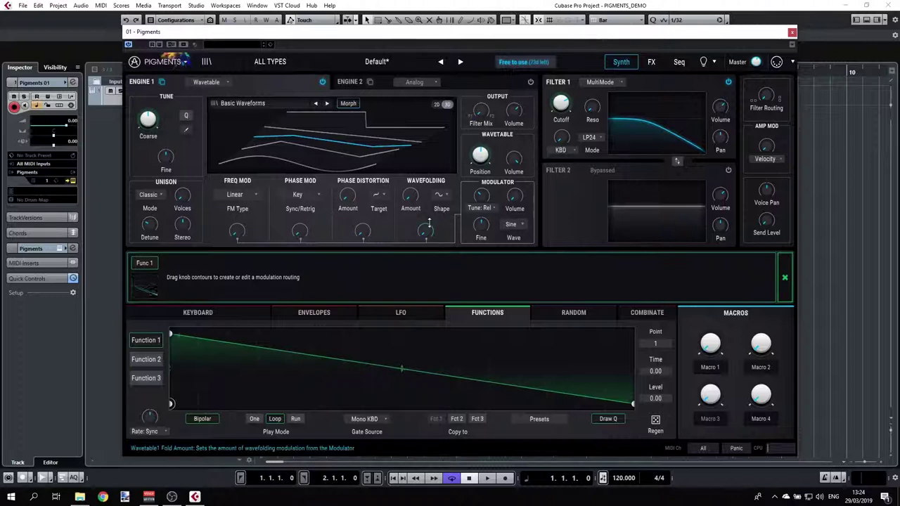
mouse_move(232, 231)
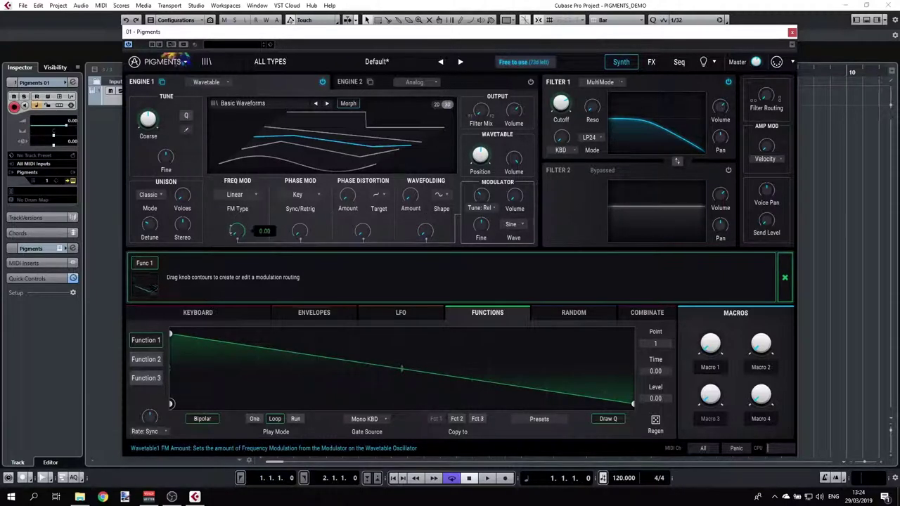
drag(232, 231, 234, 214)
drag(298, 230, 301, 223)
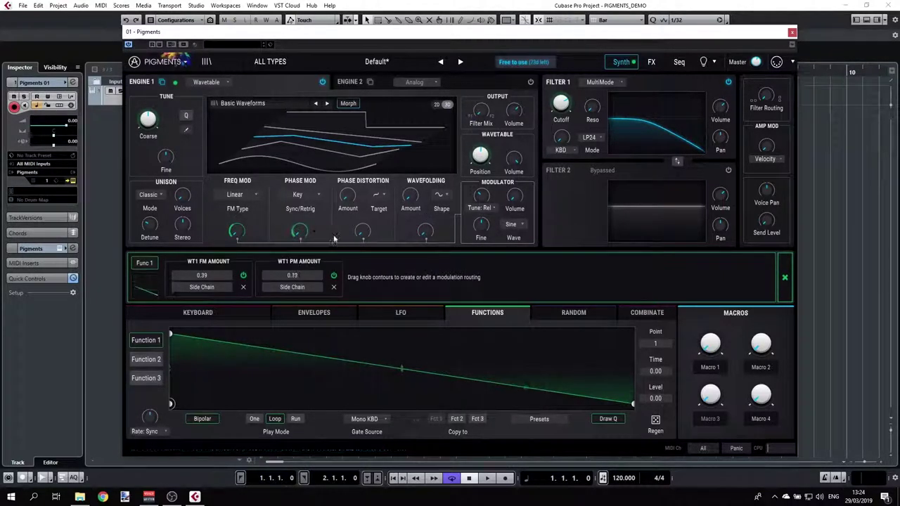
drag(362, 232, 362, 230)
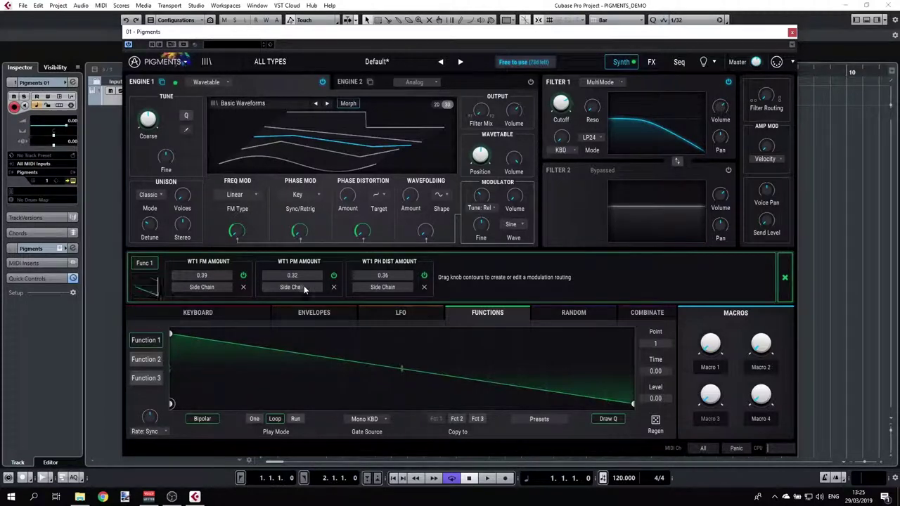
Step: Side-chain the FM routing to Macro 1, set its scaling amount, and turn Macro 1 up
click(201, 287)
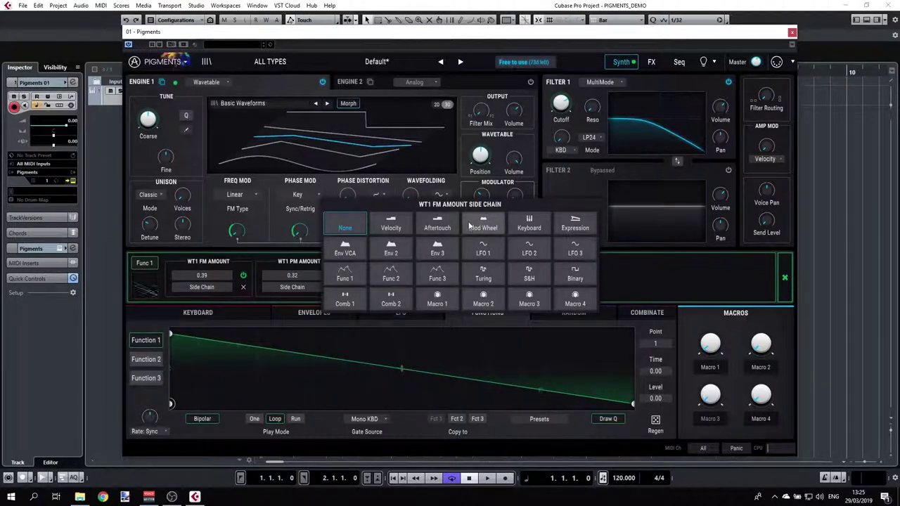
click(439, 298)
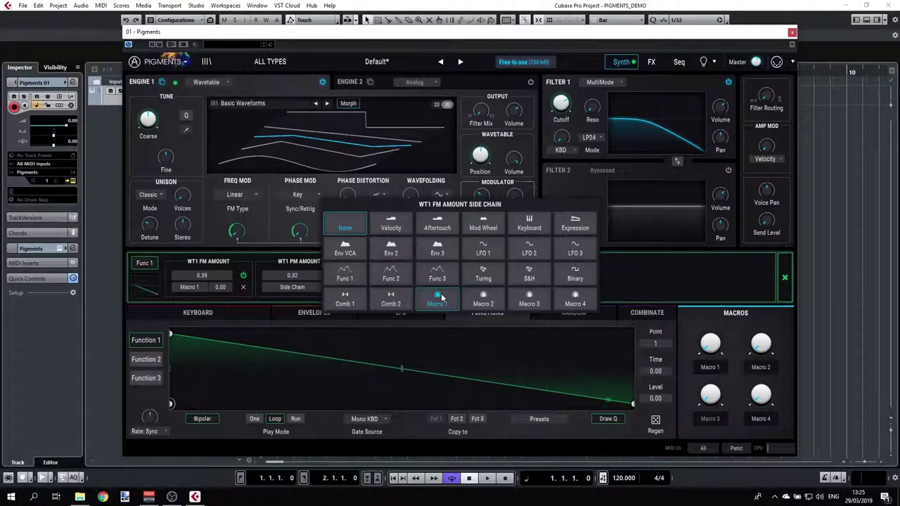
drag(709, 345, 710, 331)
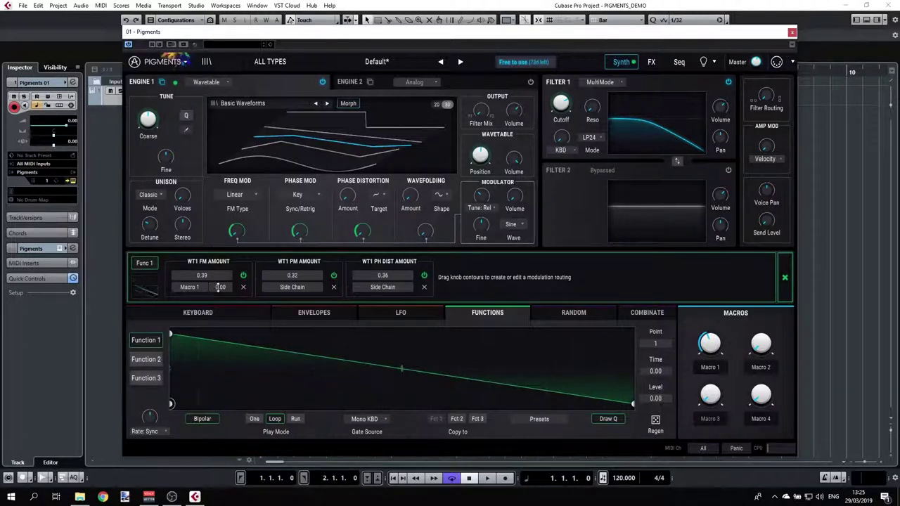
drag(218, 287, 218, 270)
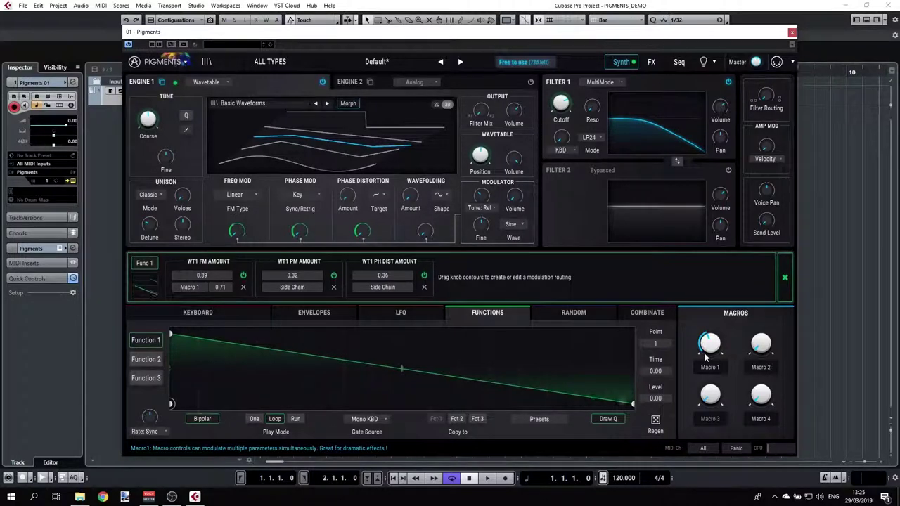
mouse_move(706, 357)
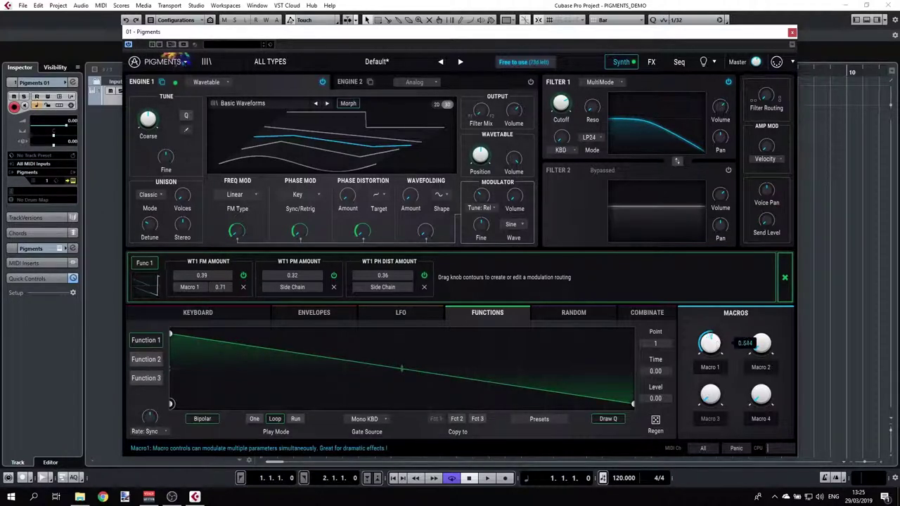
drag(710, 343, 709, 318)
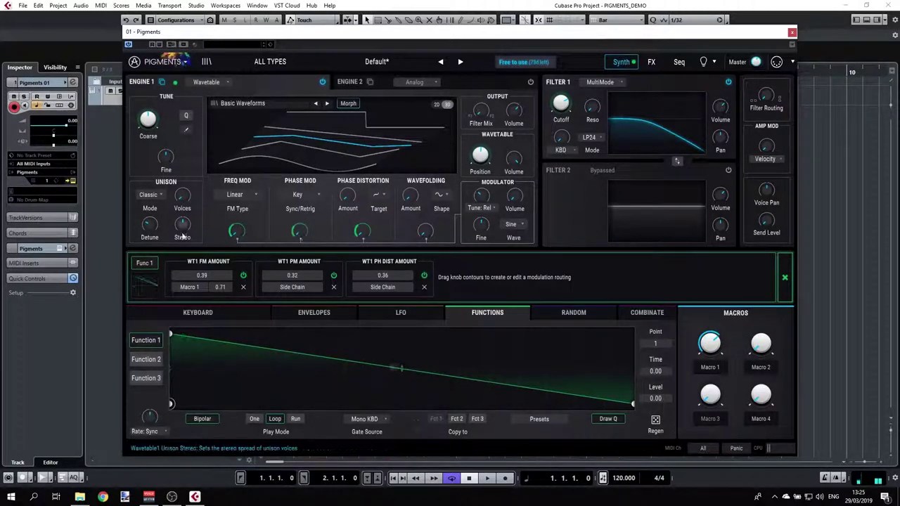
Step: Step through the presets back to the unedited Default preset
mouse_move(236, 232)
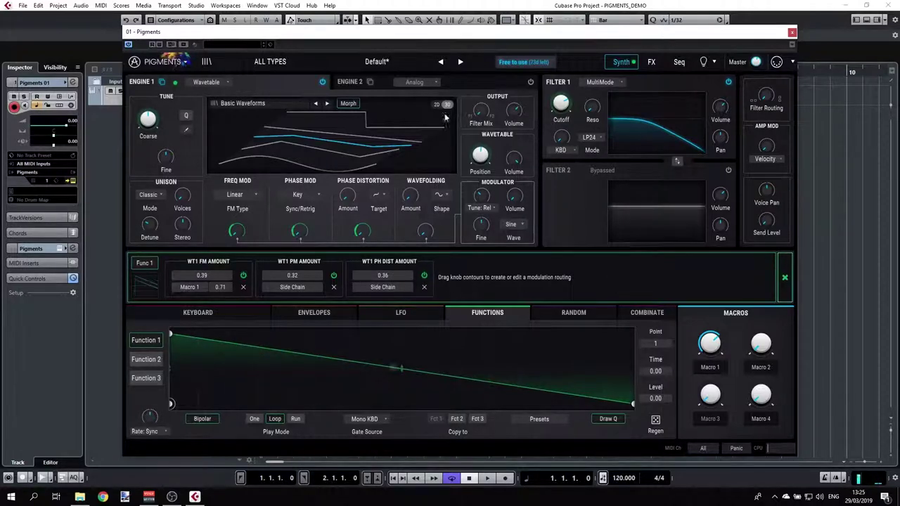
click(441, 62)
click(460, 62)
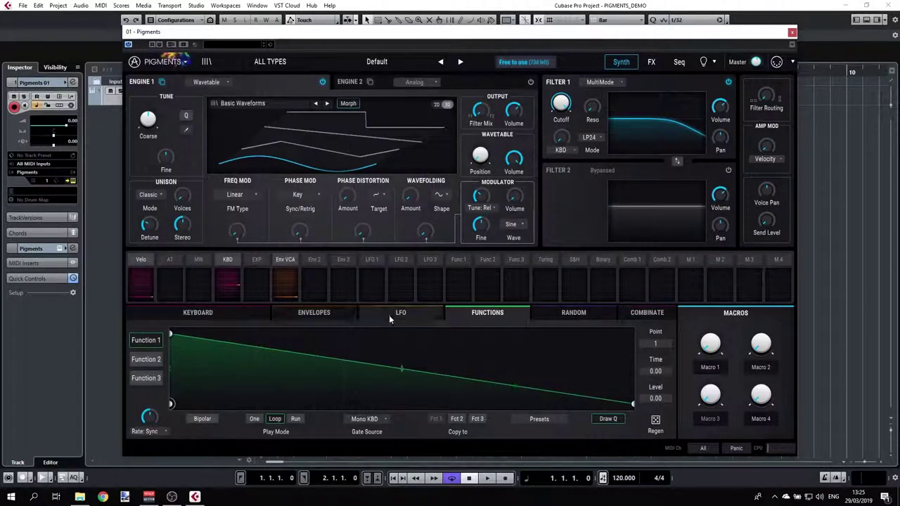
Step: Set Play Mode to Poly 32 and adjust Glide Time to about 0.150 s
click(204, 313)
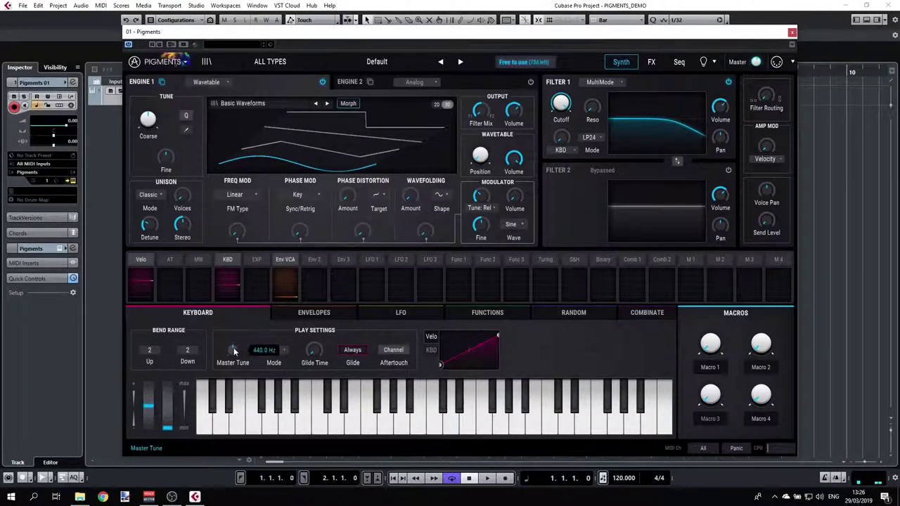
click(286, 351)
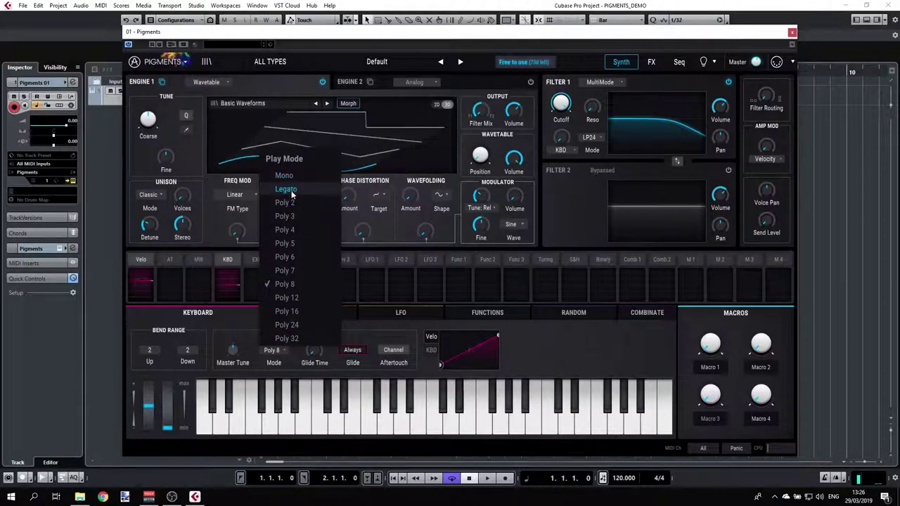
click(297, 340)
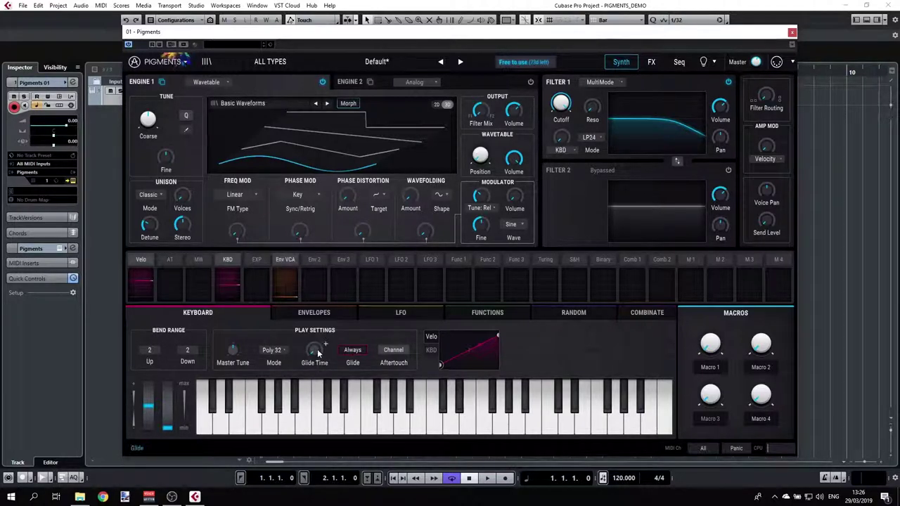
mouse_move(315, 351)
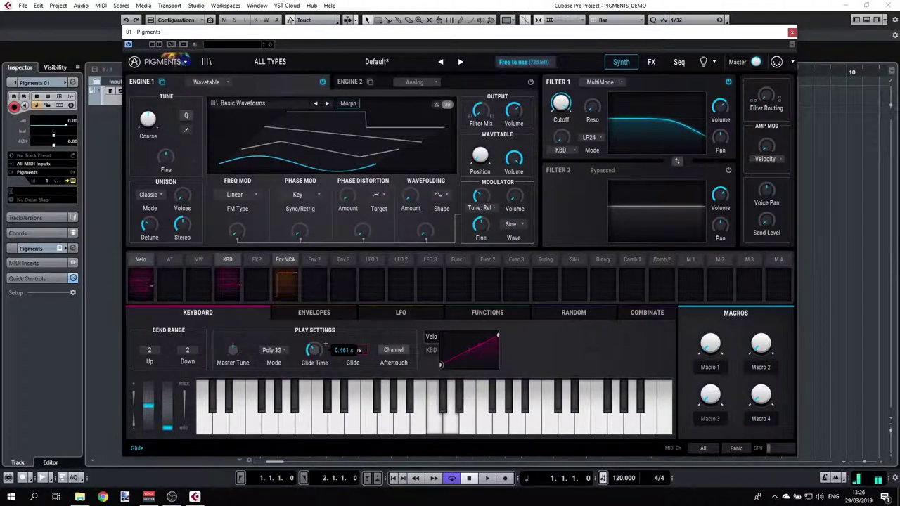
scroll(325, 344, up, 5)
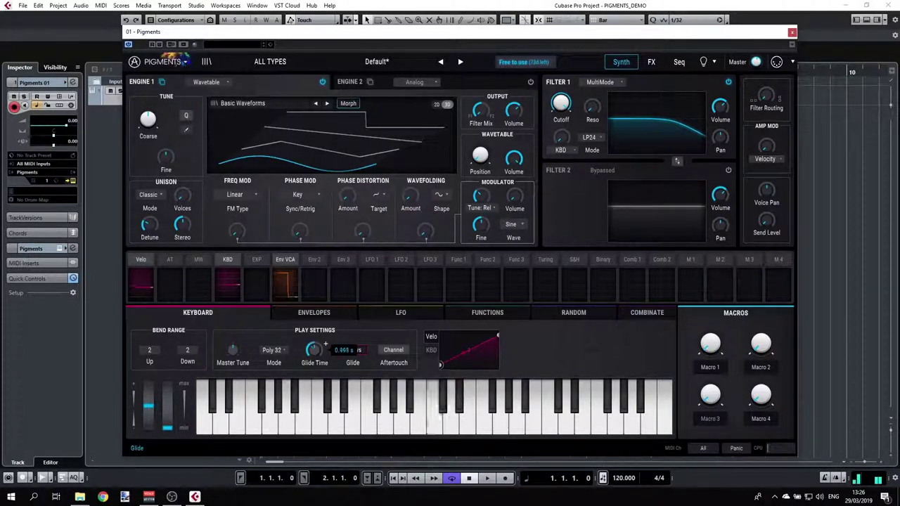
scroll(325, 344, up, 5)
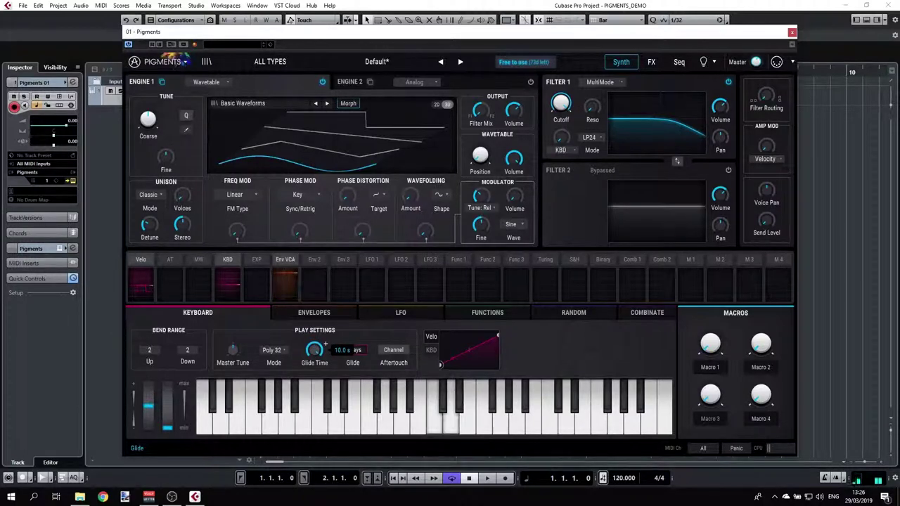
scroll(325, 344, down, 10)
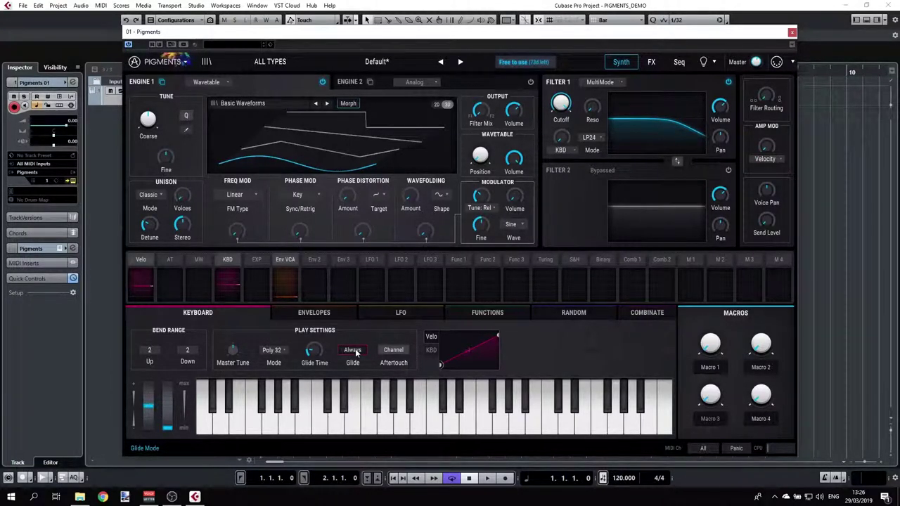
Step: Leave aftertouch on Channel and bend the Velo response curve upward from a straight line
click(401, 355)
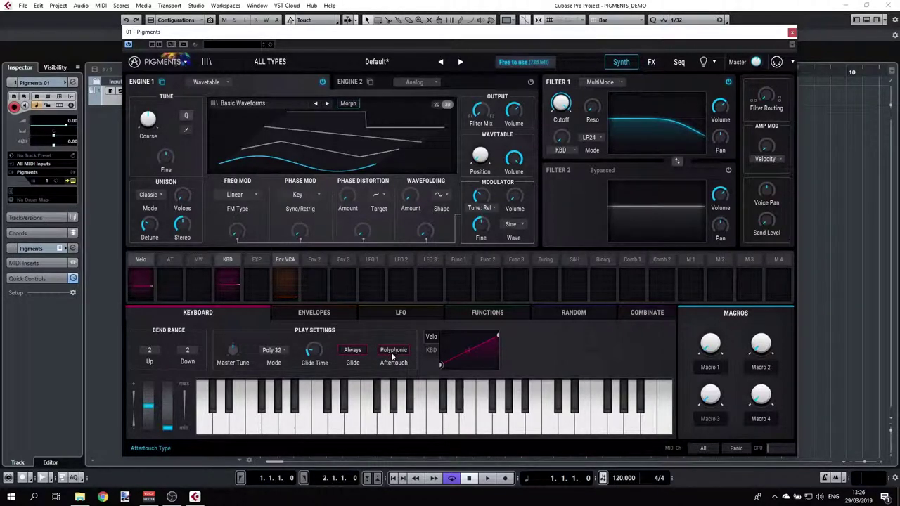
click(390, 362)
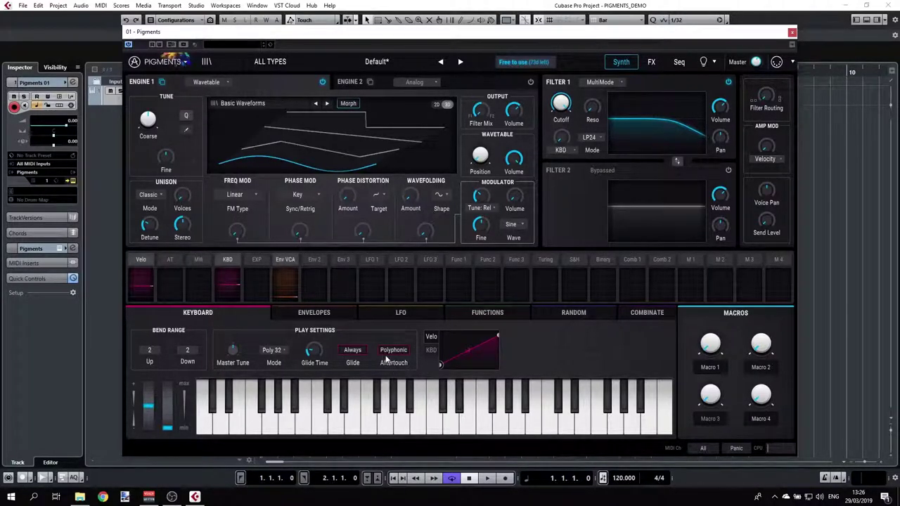
click(385, 359)
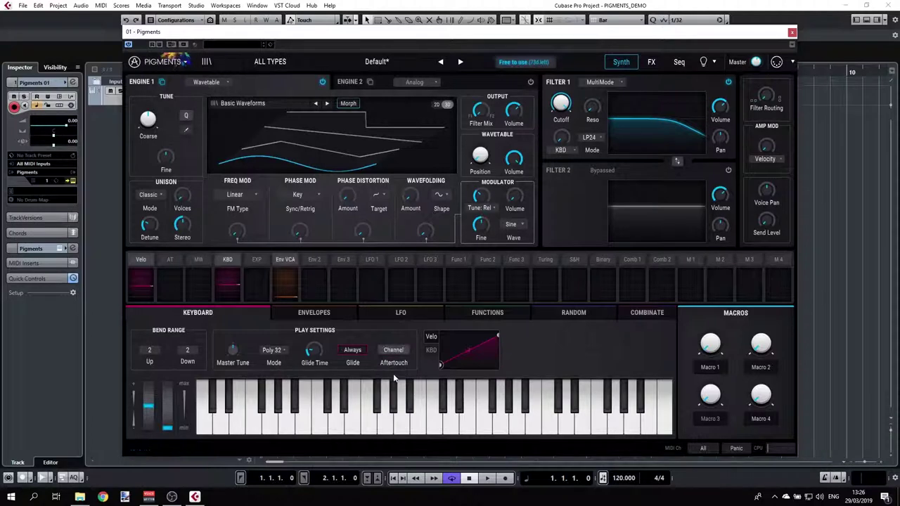
click(432, 351)
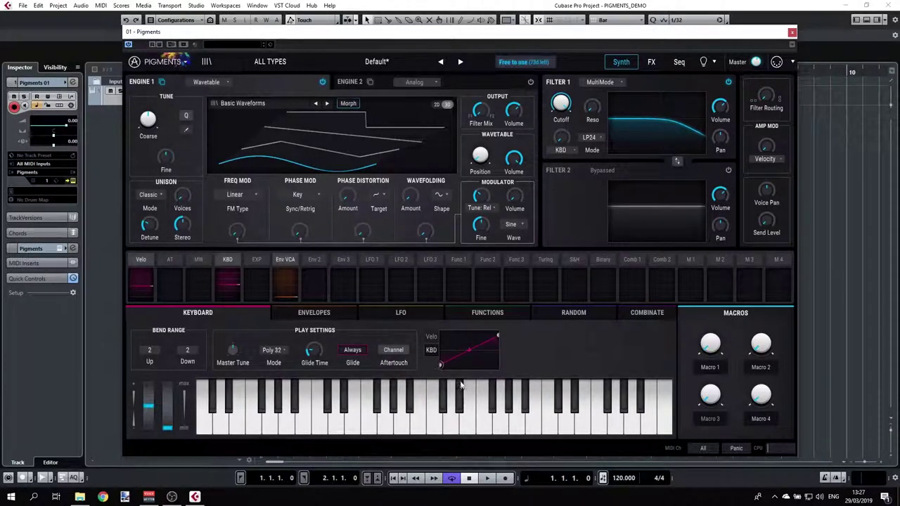
click(431, 337)
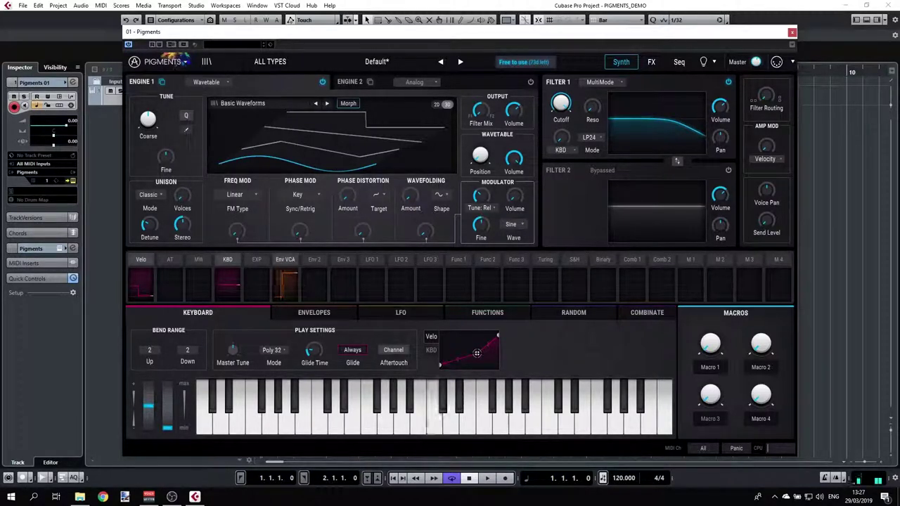
mouse_move(475, 357)
mouse_down()
mouse_move(455, 340)
mouse_move(485, 343)
mouse_move(480, 355)
mouse_move(451, 341)
mouse_move(449, 357)
mouse_move(481, 361)
mouse_move(469, 346)
mouse_up()
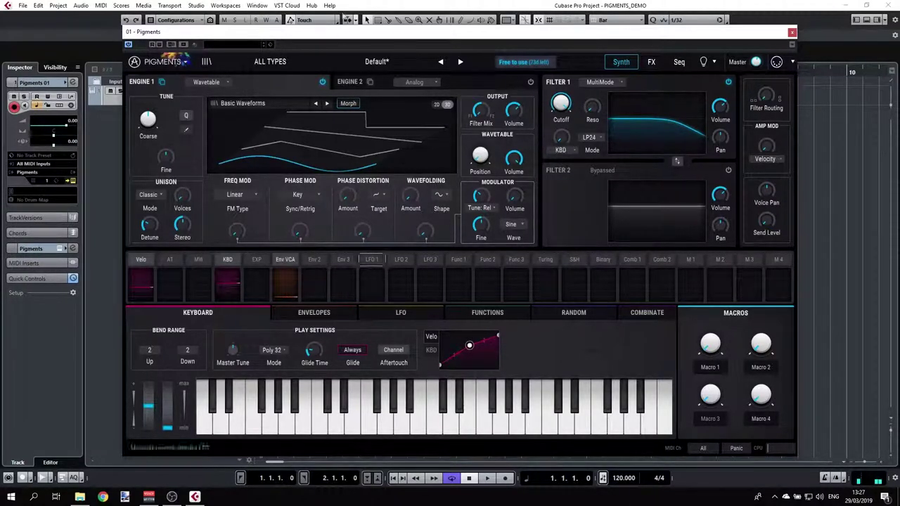
Step: Load the Digi Slap preset and bend its velocity response curve
click(460, 62)
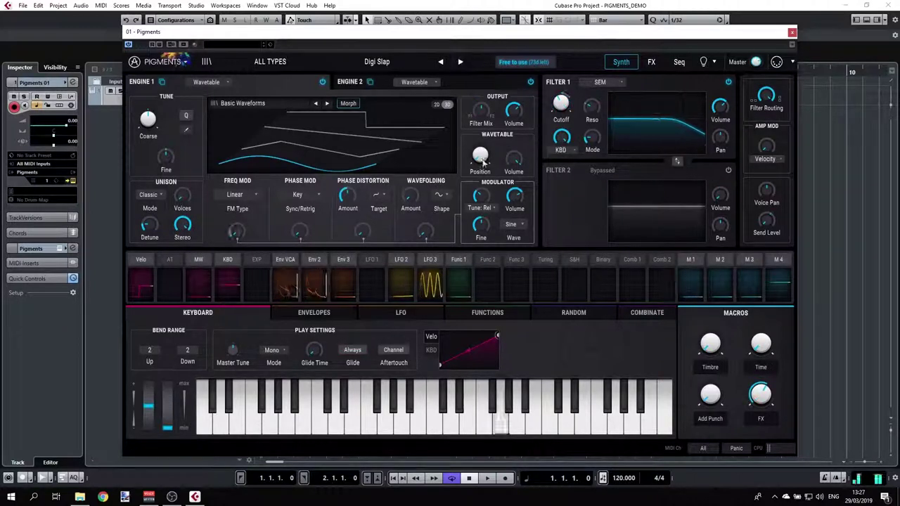
mouse_move(469, 349)
mouse_down()
mouse_move(469, 365)
mouse_move(469, 350)
mouse_up()
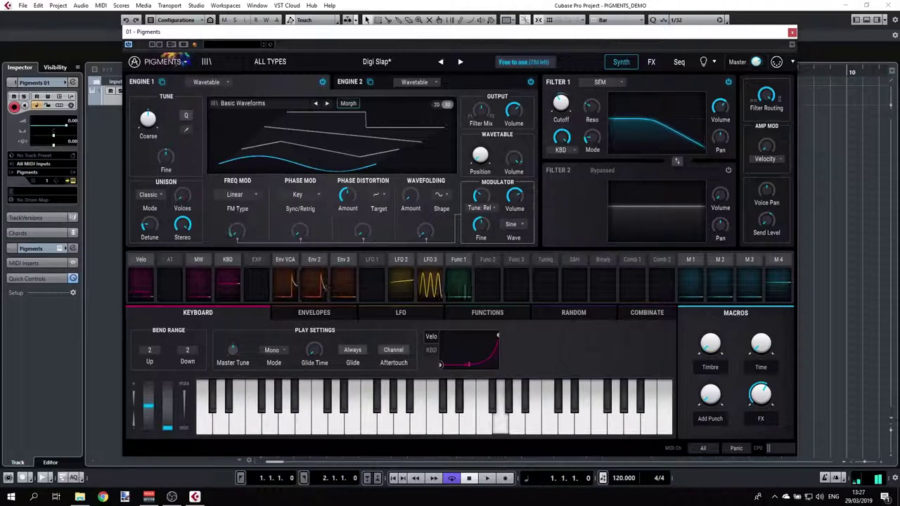
click(500, 421)
click(500, 422)
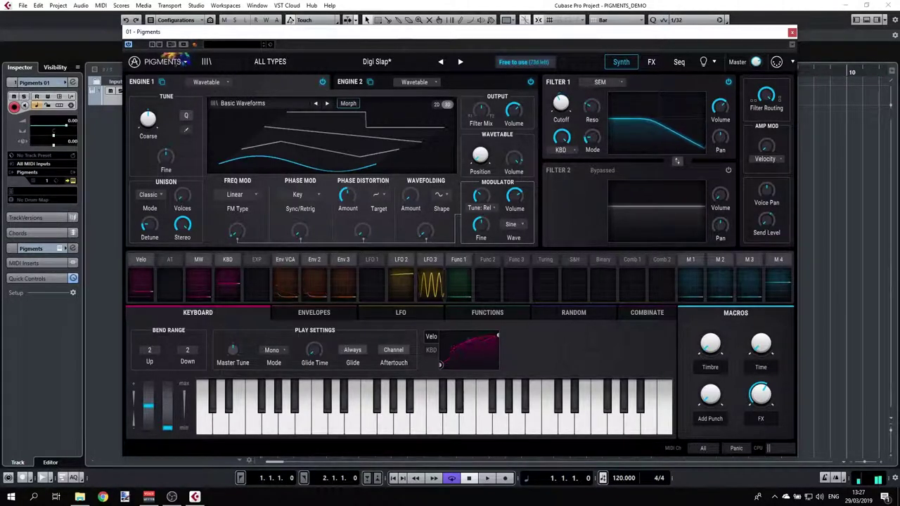
Step: Add breakpoints to the keyboard-tracking curve, glance at the velocity curve, then return to KBD
click(431, 350)
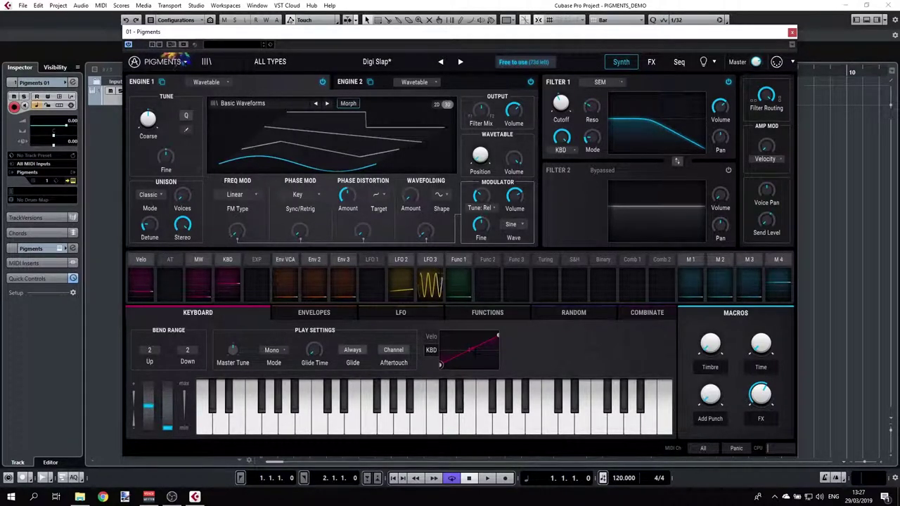
drag(469, 350, 488, 365)
drag(489, 362, 471, 353)
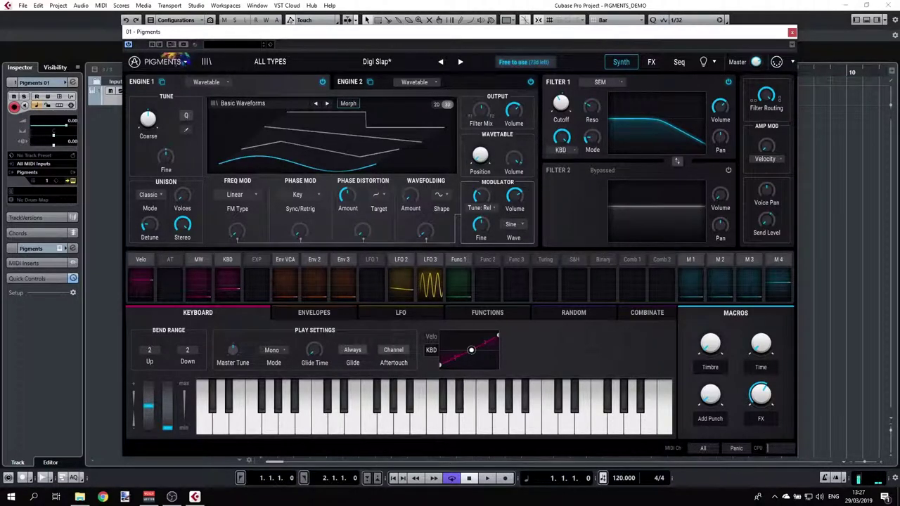
click(431, 336)
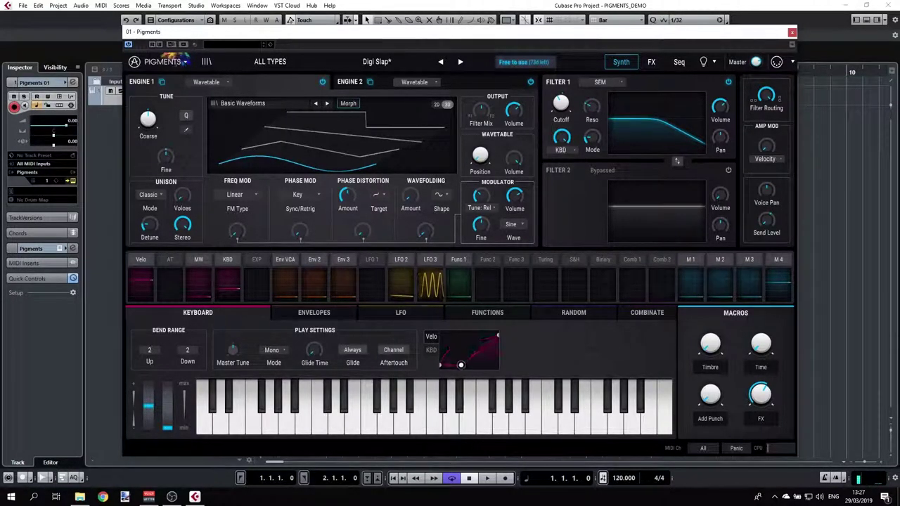
click(431, 350)
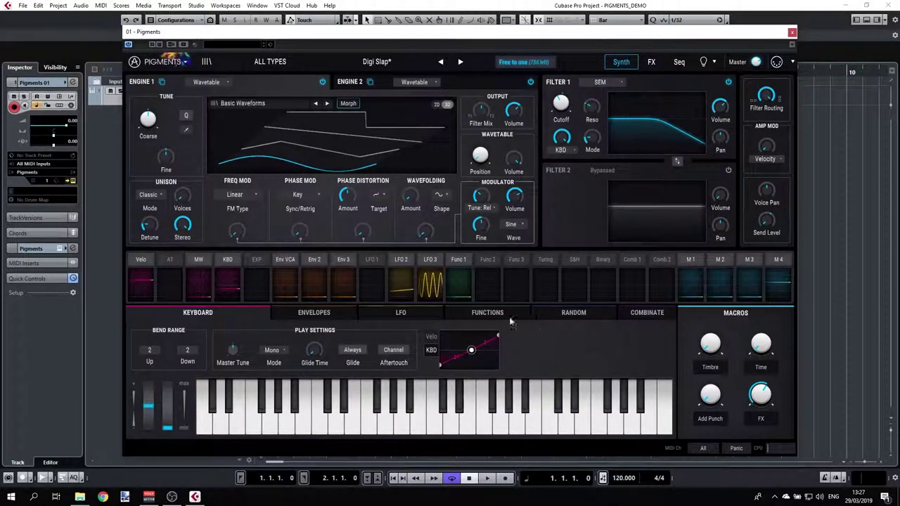
Step: On the Envelopes page, shorten Env VCA attack, raise its sustain, and try ADR mode before disabling it
click(348, 314)
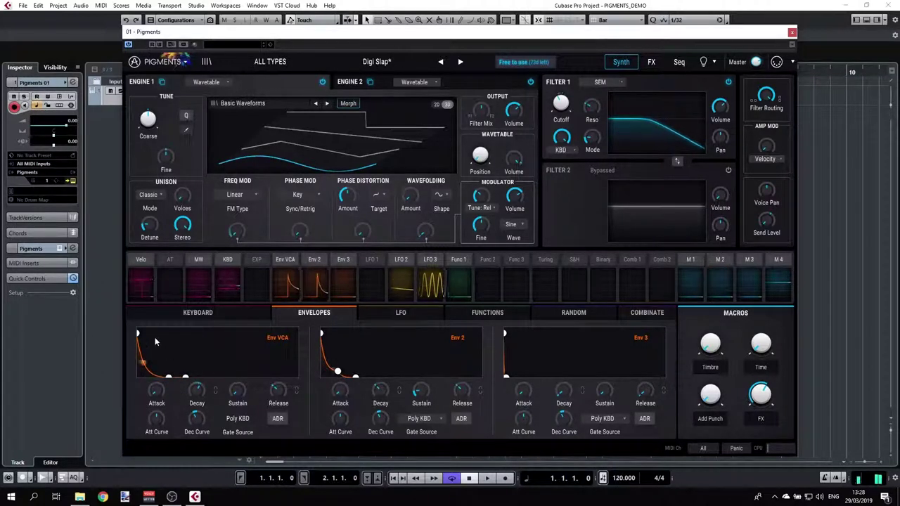
drag(139, 334, 166, 338)
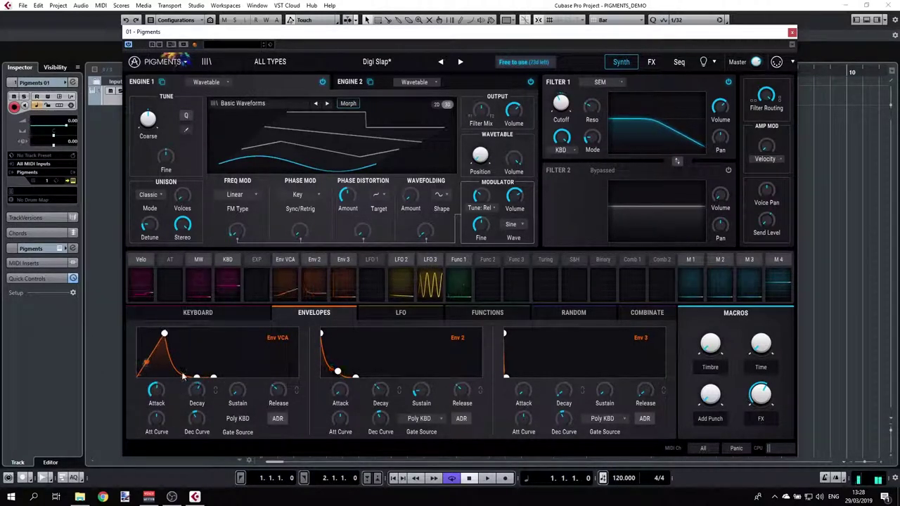
drag(197, 377, 237, 385)
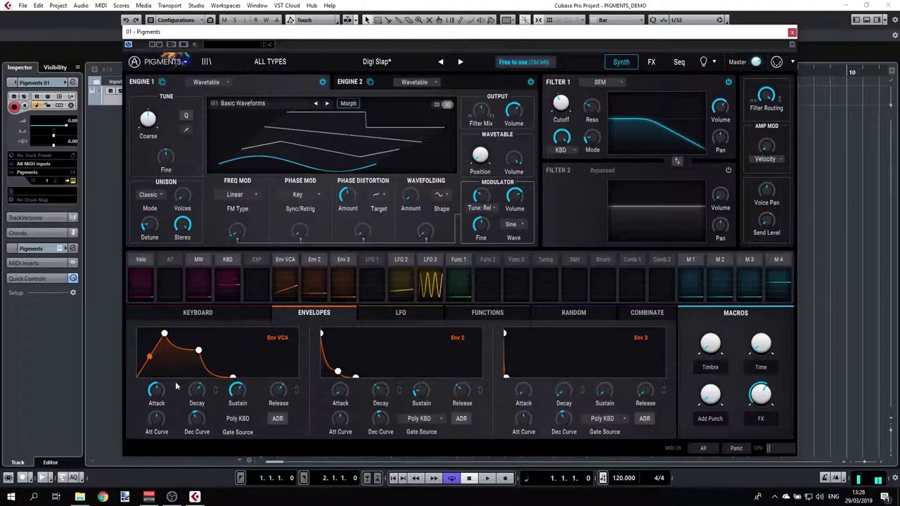
drag(157, 384, 164, 386)
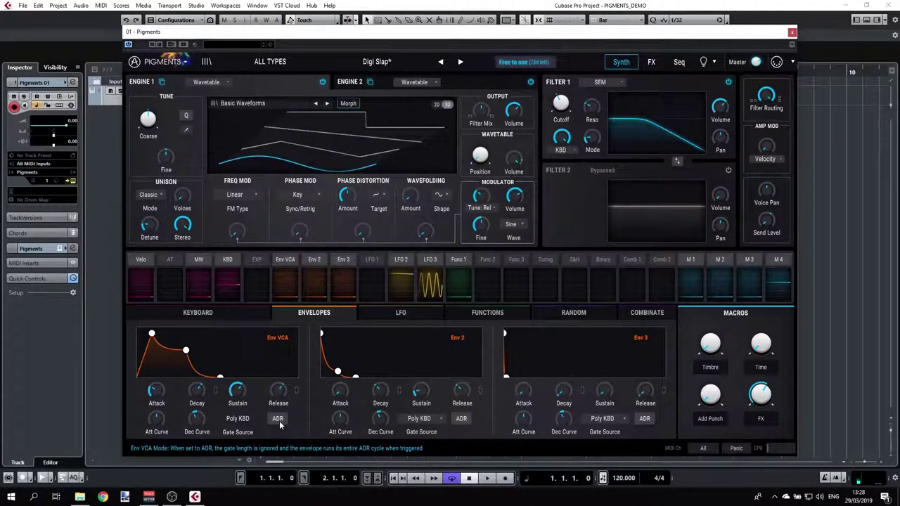
mouse_move(236, 392)
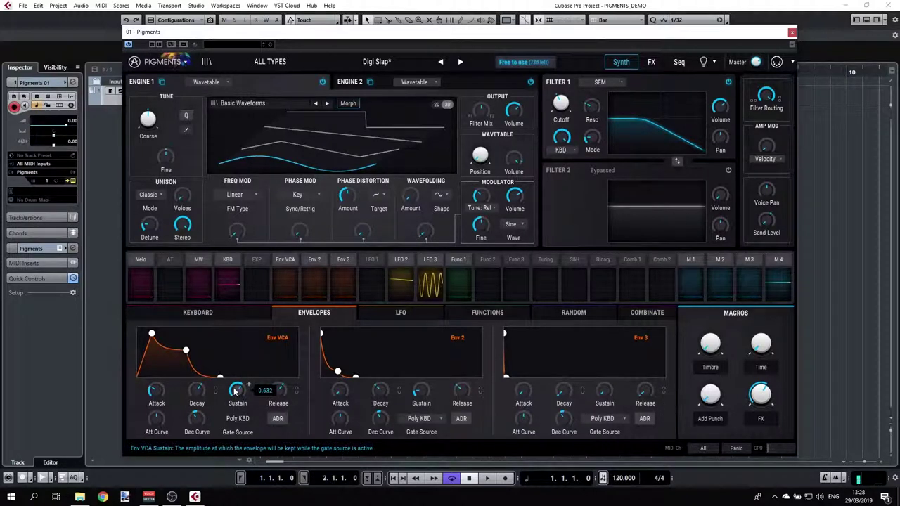
click(275, 418)
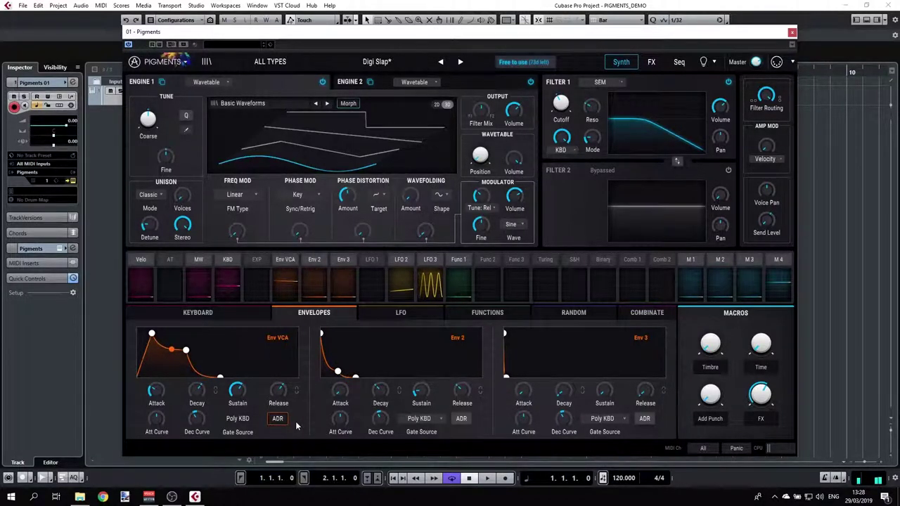
click(277, 418)
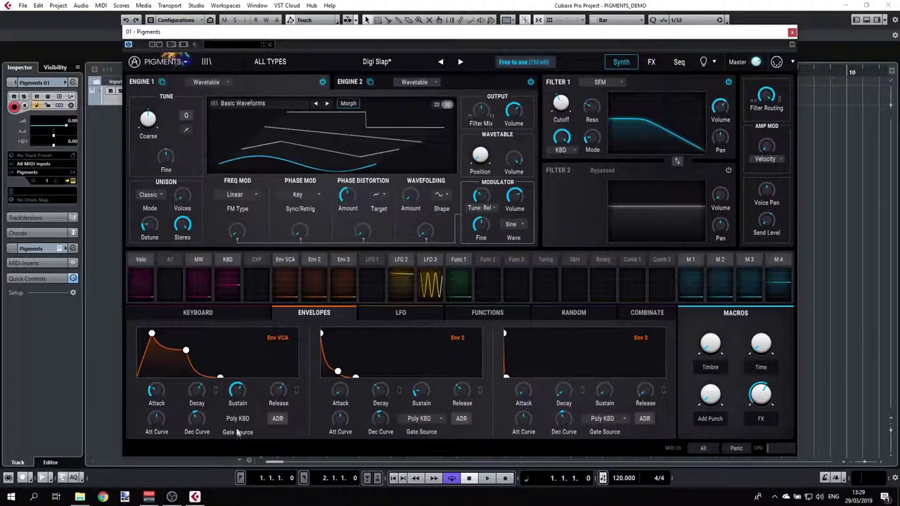
Step: Try LFO1 as Env 2's gate source, revert it to Poly KBD, and show the LFO page
click(435, 420)
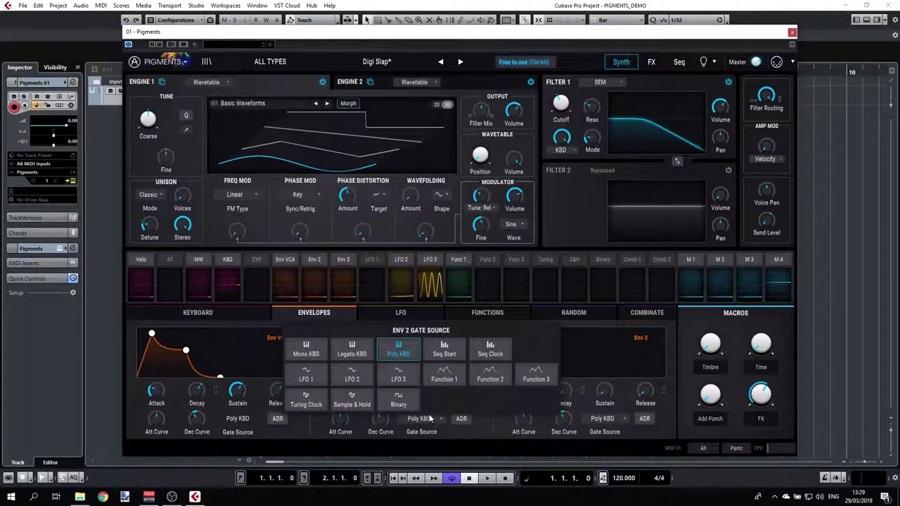
click(313, 382)
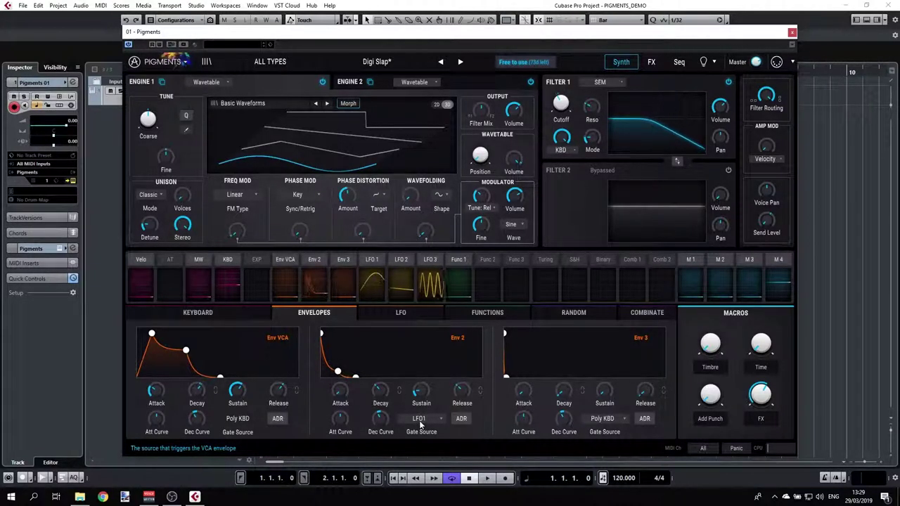
mouse_move(416, 397)
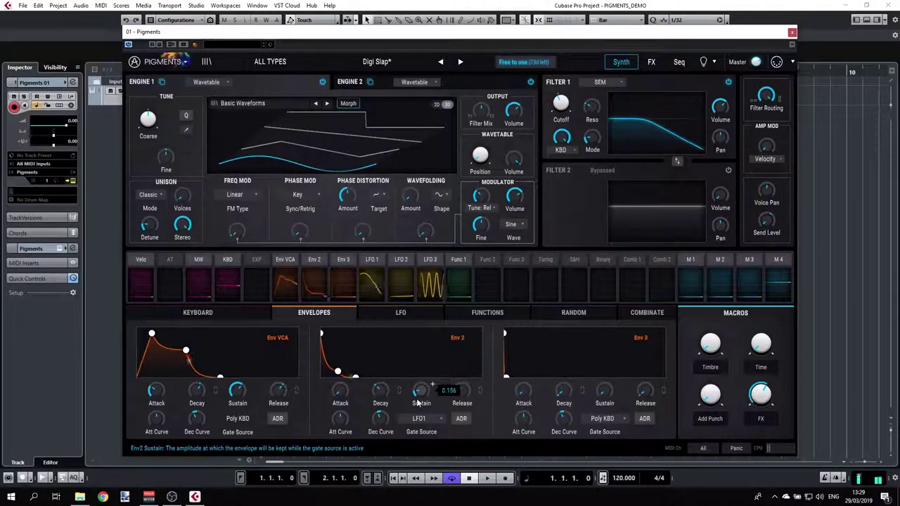
click(421, 419)
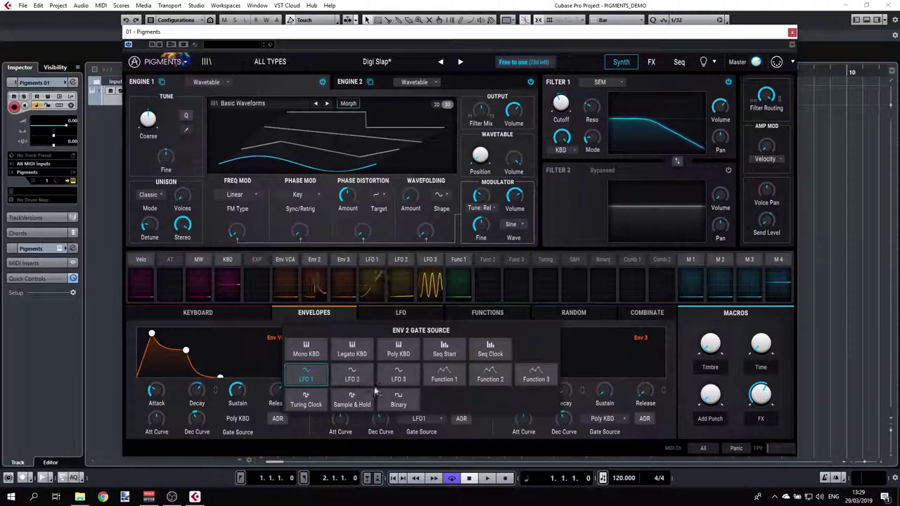
click(399, 350)
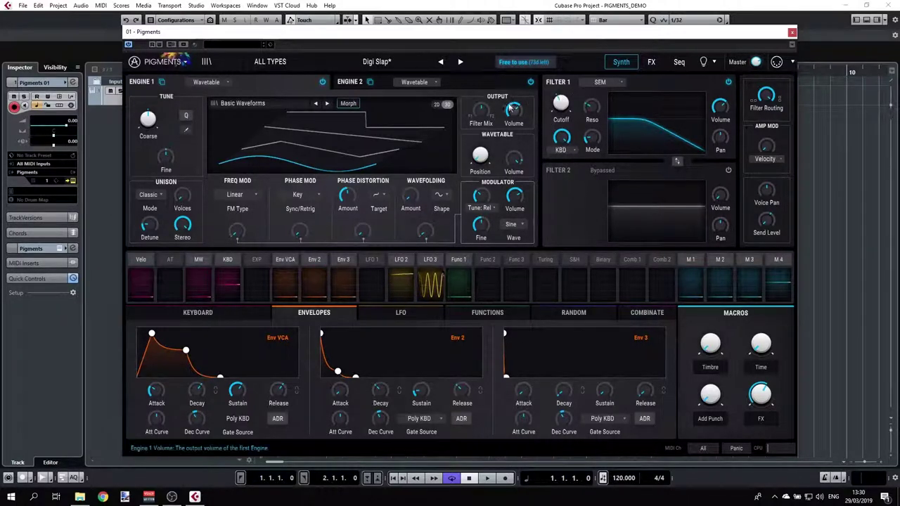
mouse_move(514, 110)
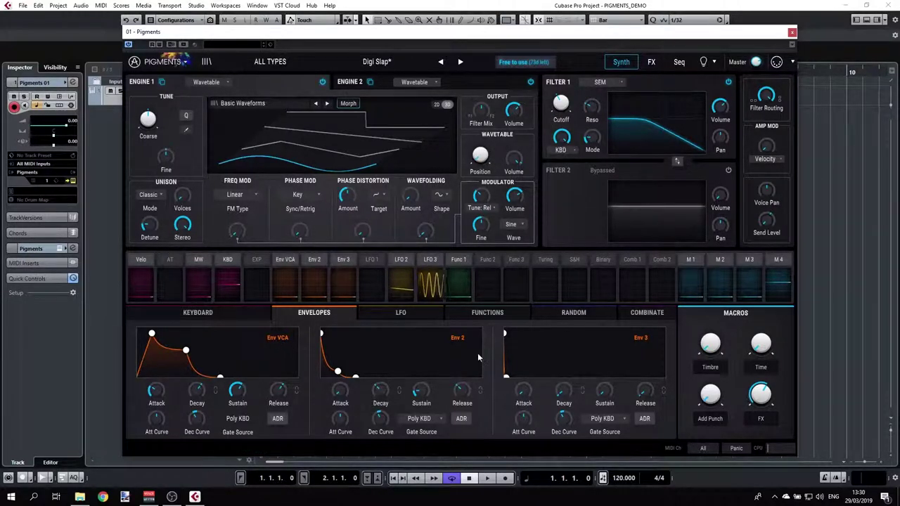
click(420, 314)
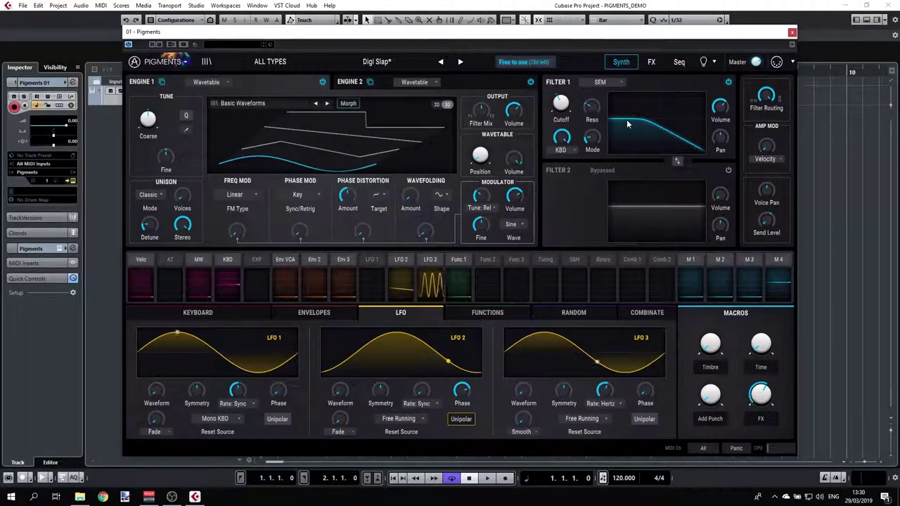
Step: Swap Filter 1 cutoff's Env 2 modulation for LFO 1 and morph LFO 1 to 83.6% Square
mouse_move(560, 105)
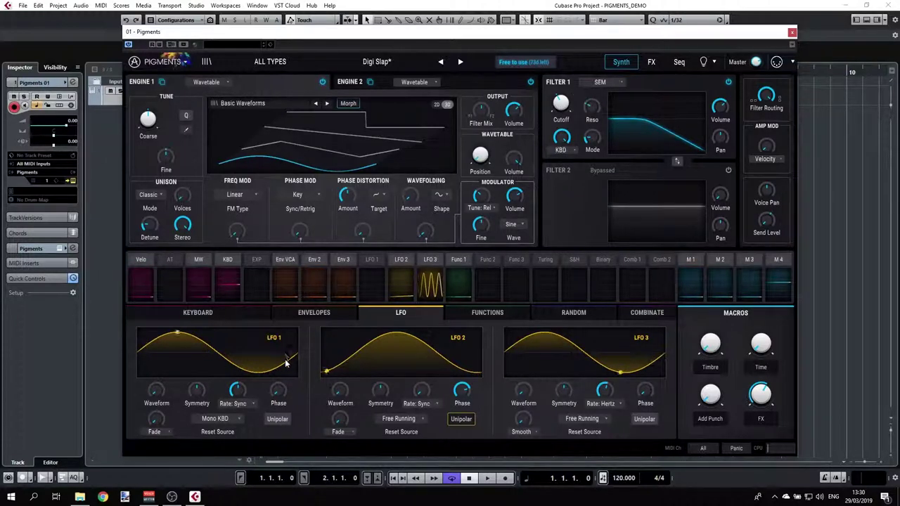
click(571, 97)
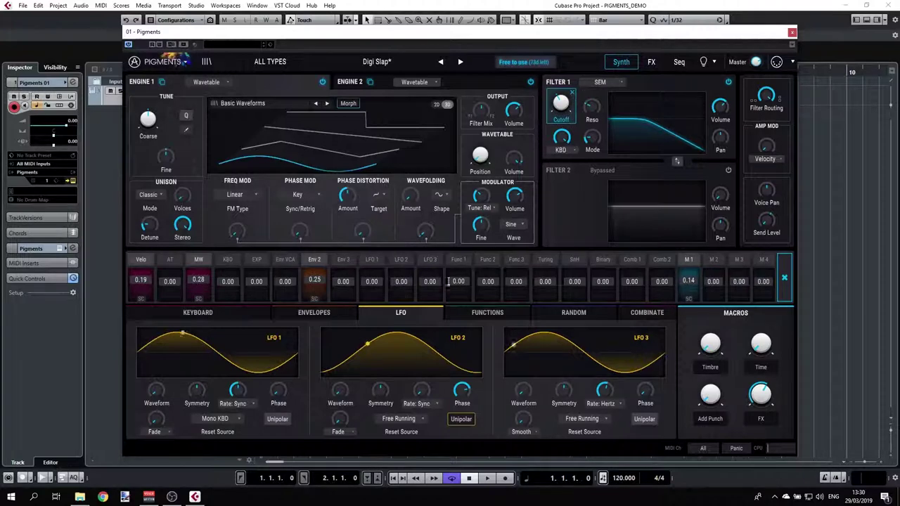
double_click(324, 280)
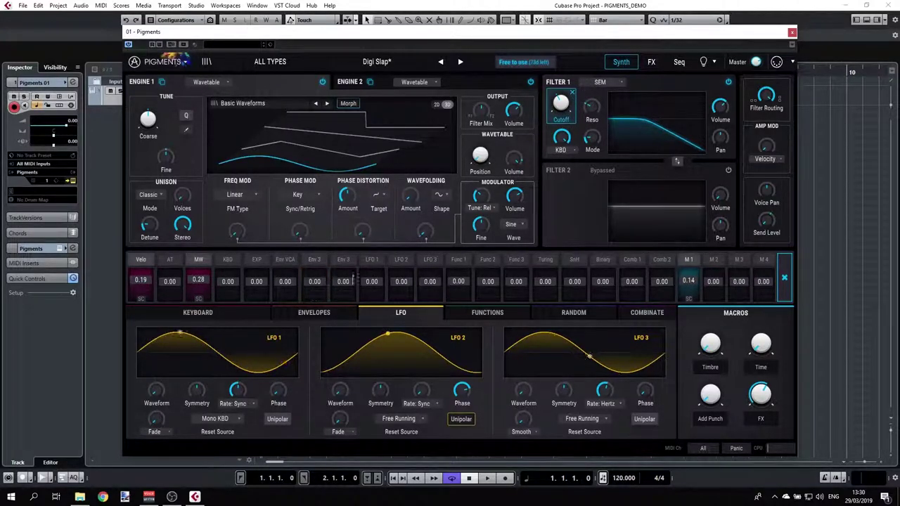
drag(457, 282, 457, 278)
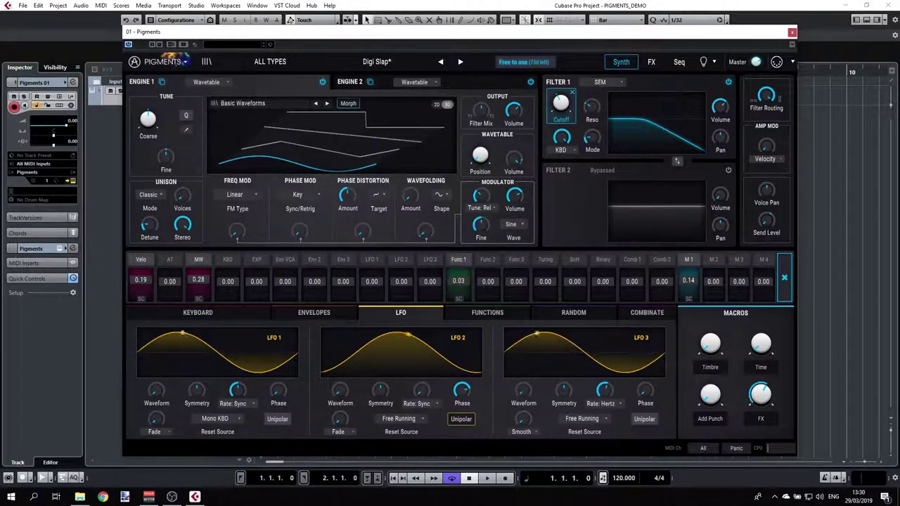
double_click(457, 281)
drag(371, 281, 372, 252)
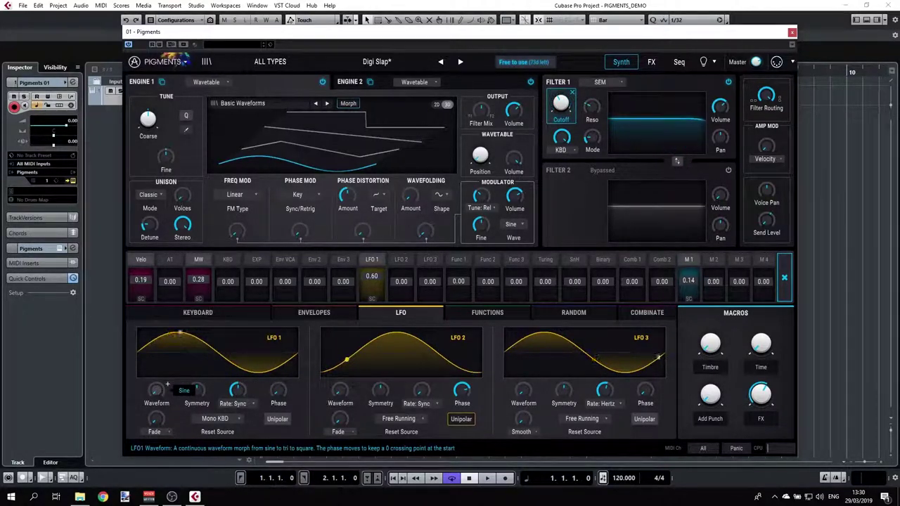
mouse_move(158, 393)
mouse_down()
mouse_move(157, 366)
mouse_move(168, 385)
mouse_up()
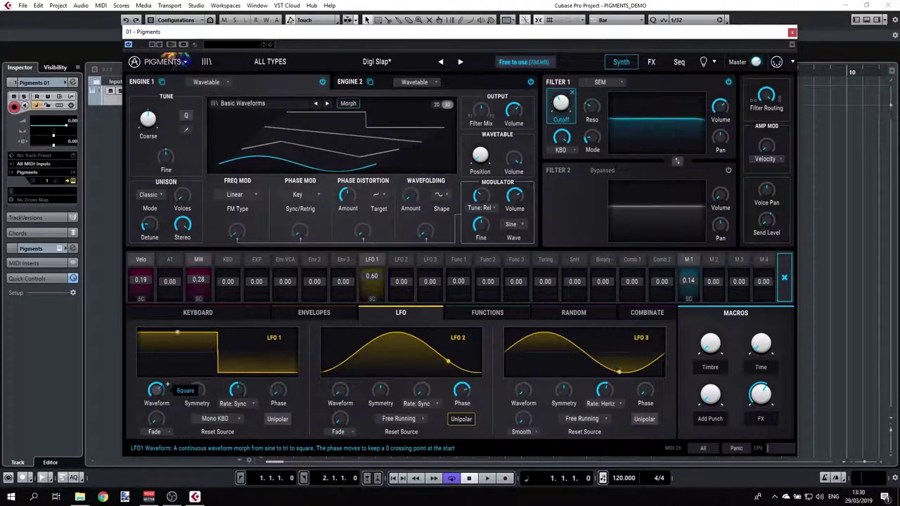
scroll(167, 385, down, 3)
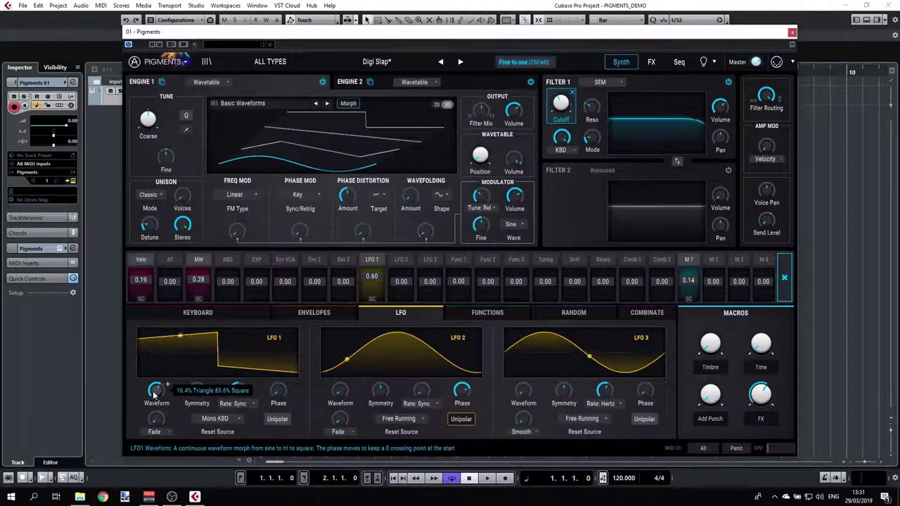
Step: Adjust LFO 1's Symmetry between 0.244 and about 0.308 to skew its waveform peak
scroll(168, 385, down, 6)
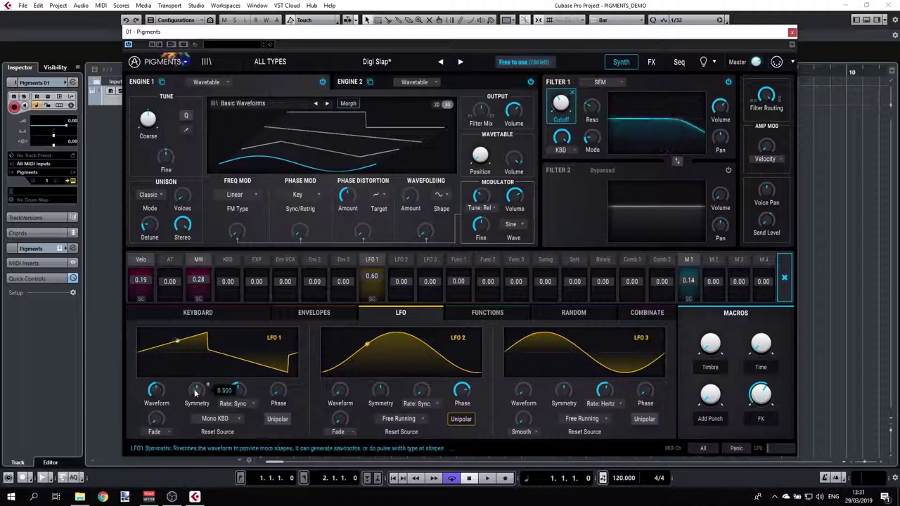
scroll(207, 384, up, 6)
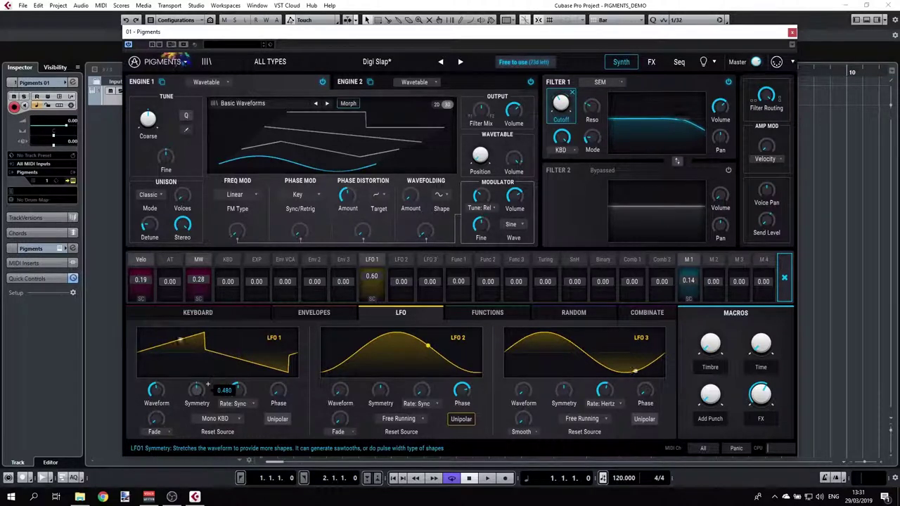
scroll(207, 384, up, 15)
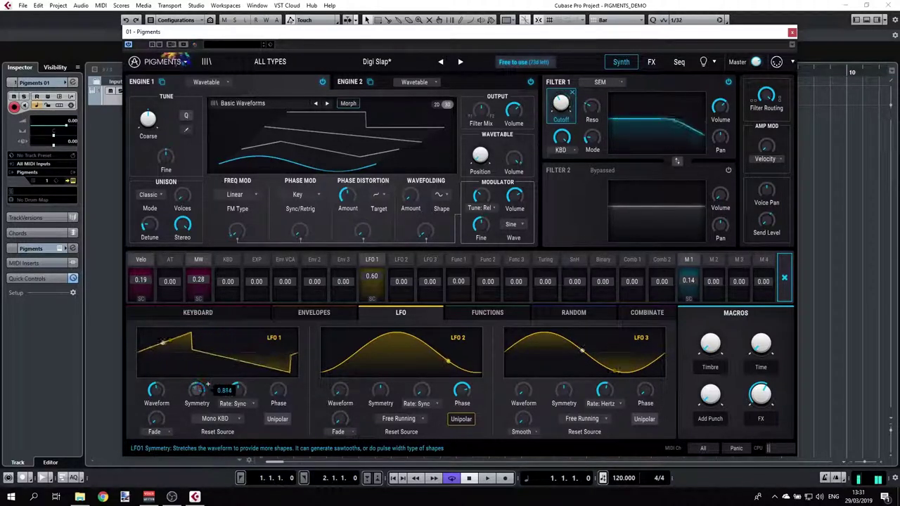
scroll(207, 385, down, 10)
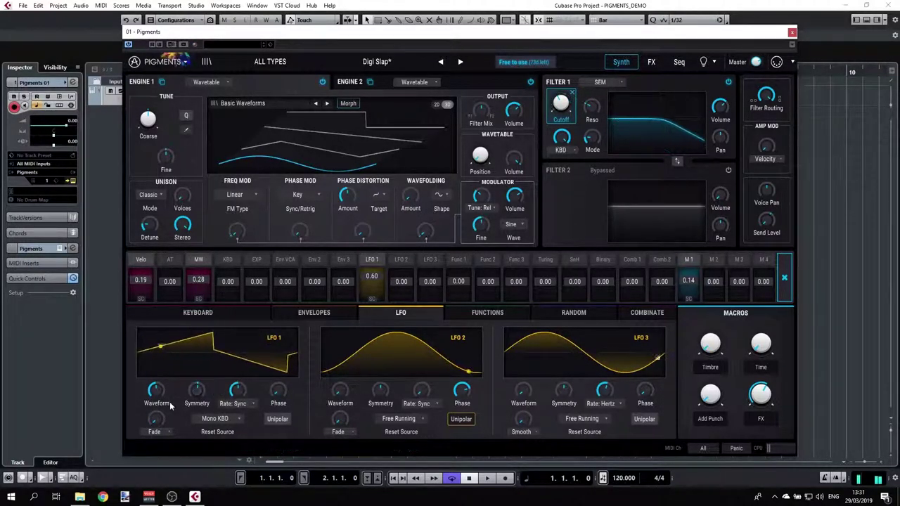
mouse_move(158, 391)
scroll(158, 391, down, 10)
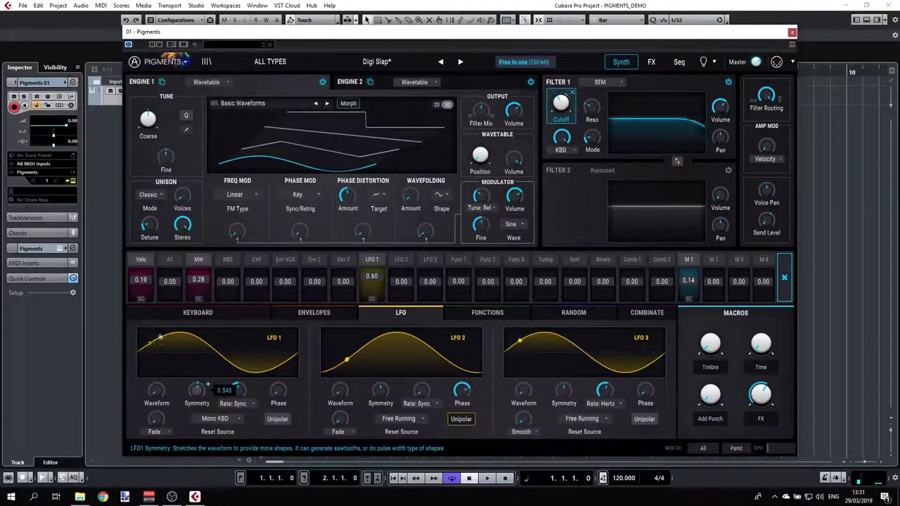
scroll(208, 385, down, 8)
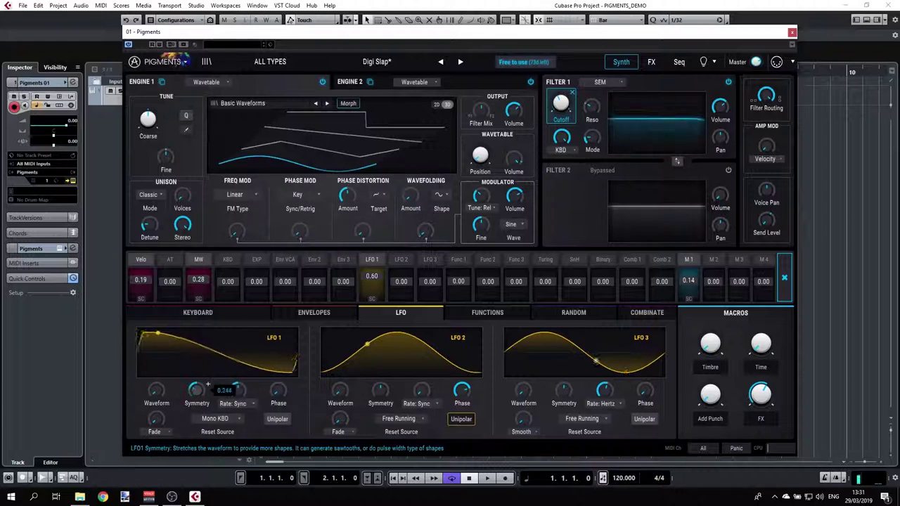
scroll(208, 385, up, 2)
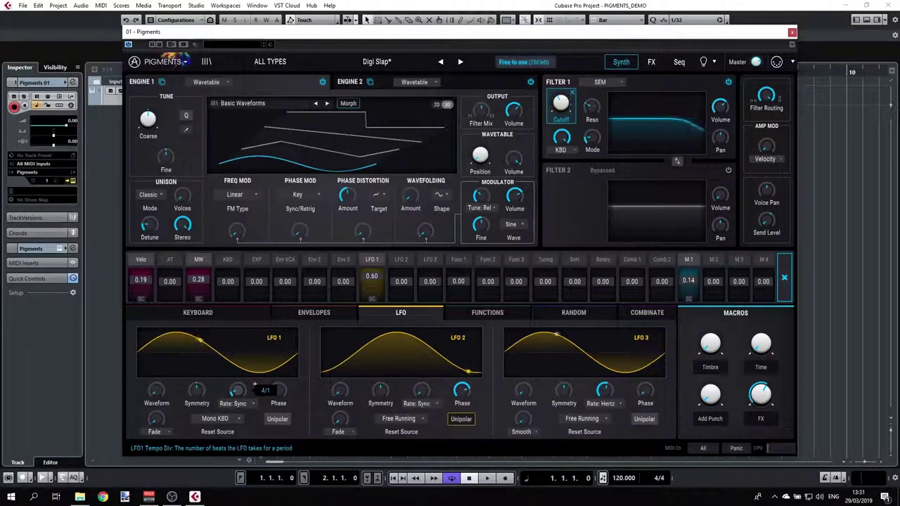
Step: After trying Sync Triplets and Sync Dotted, set LFO 1's rate to Hertz and raise the Rate
click(238, 405)
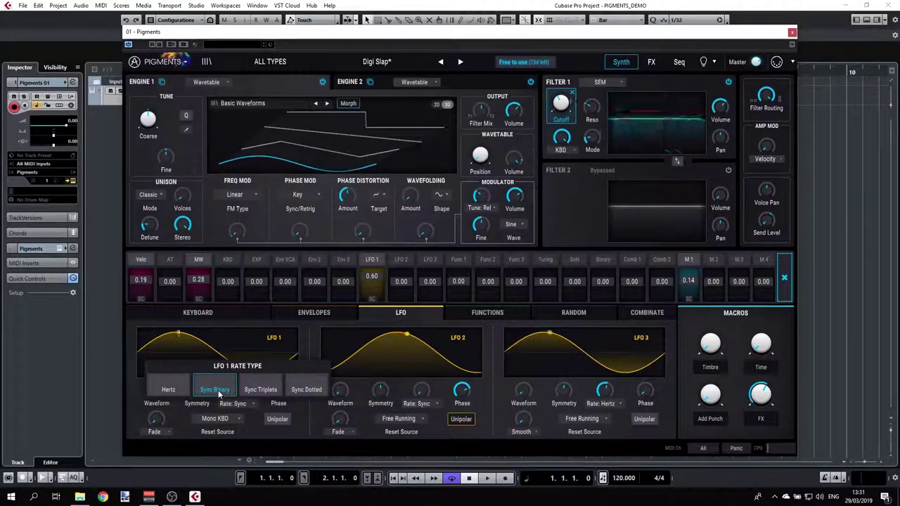
click(258, 390)
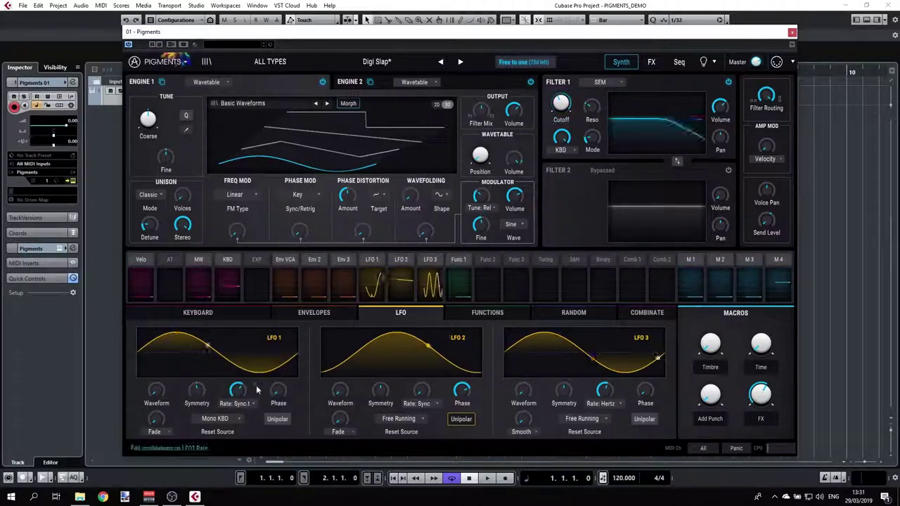
click(230, 404)
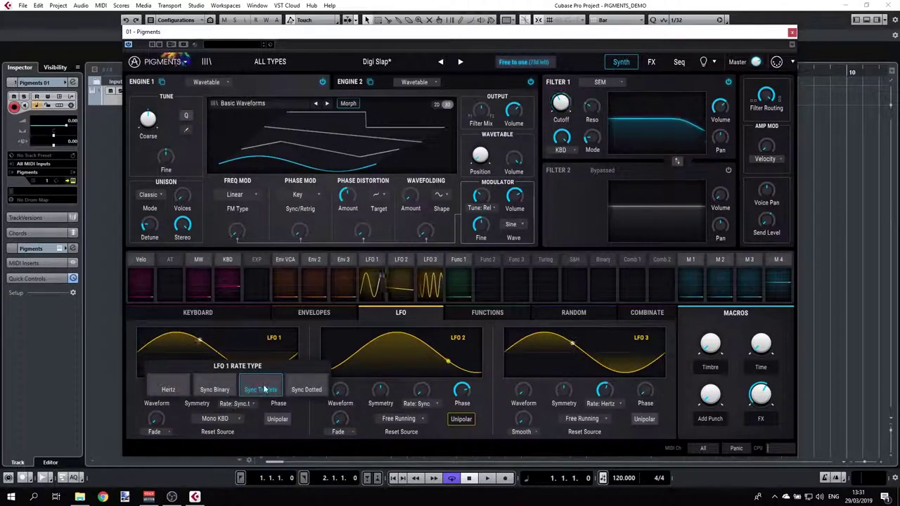
click(306, 390)
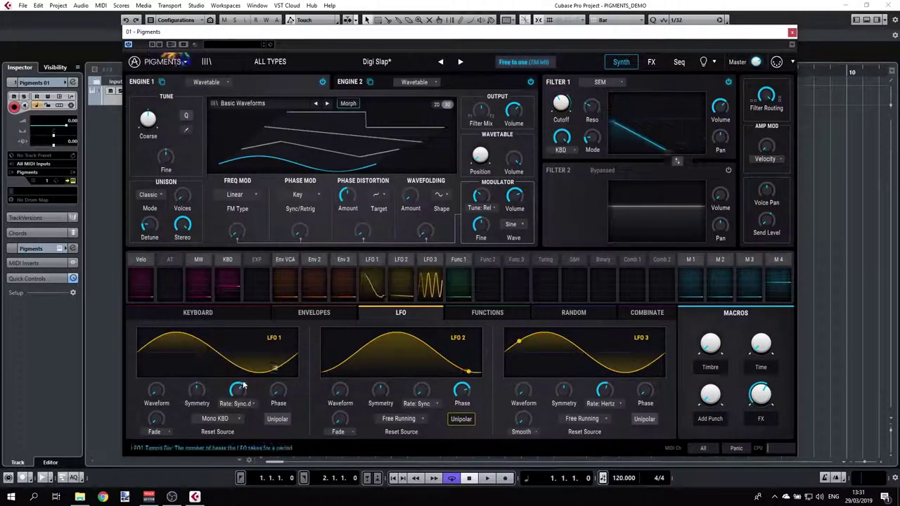
click(228, 402)
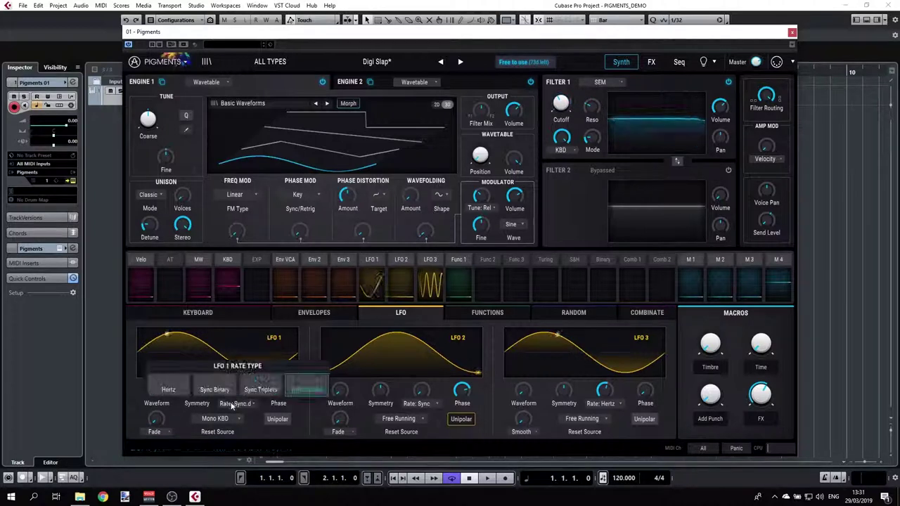
click(174, 390)
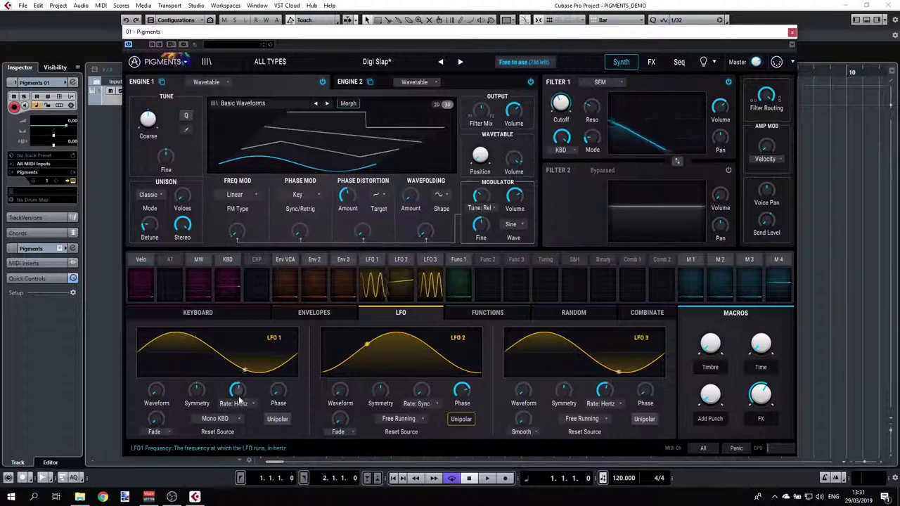
mouse_move(238, 394)
mouse_move(238, 394)
mouse_down()
mouse_move(237, 376)
mouse_move(238, 392)
mouse_up()
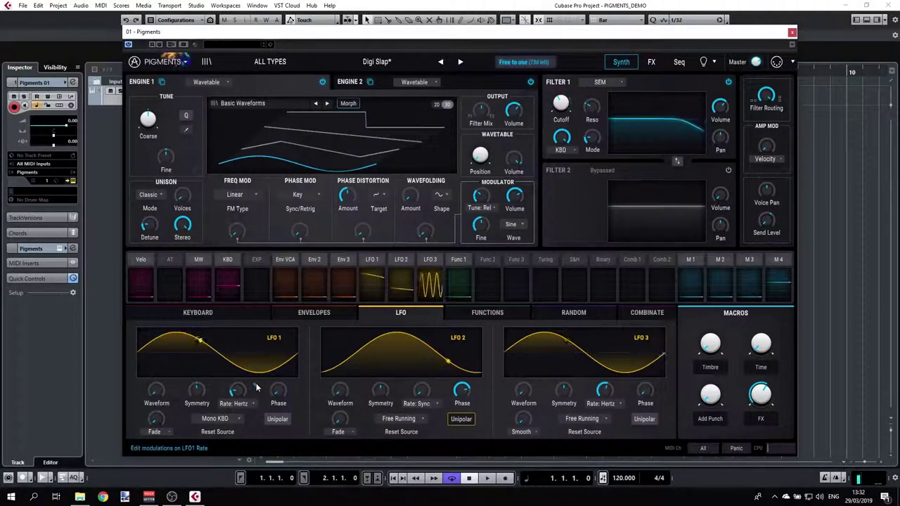
Step: Route Function 1 to LFO 1's rate at a full 1.00 amount and bring up Function 1's editor
click(256, 386)
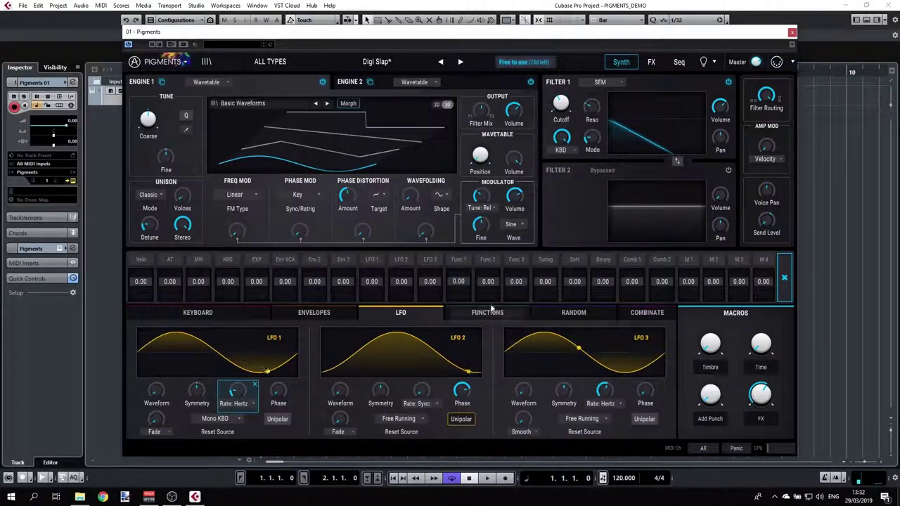
drag(458, 280, 458, 253)
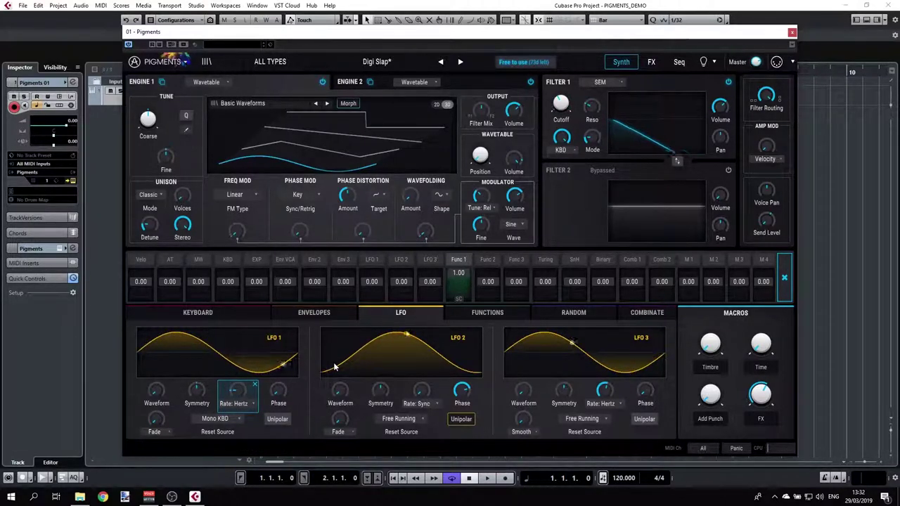
click(470, 313)
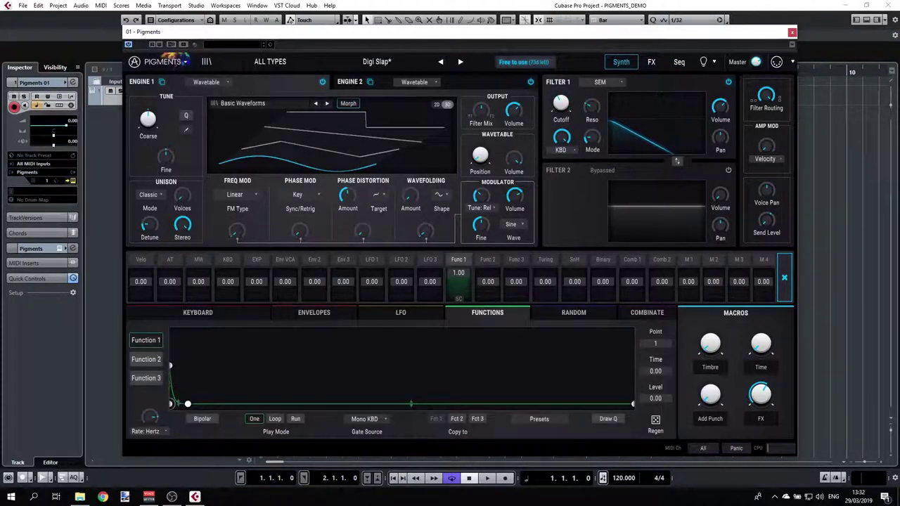
Step: Load the Bi Polar Pulses shape into Function 1 and check the LFO page
click(549, 419)
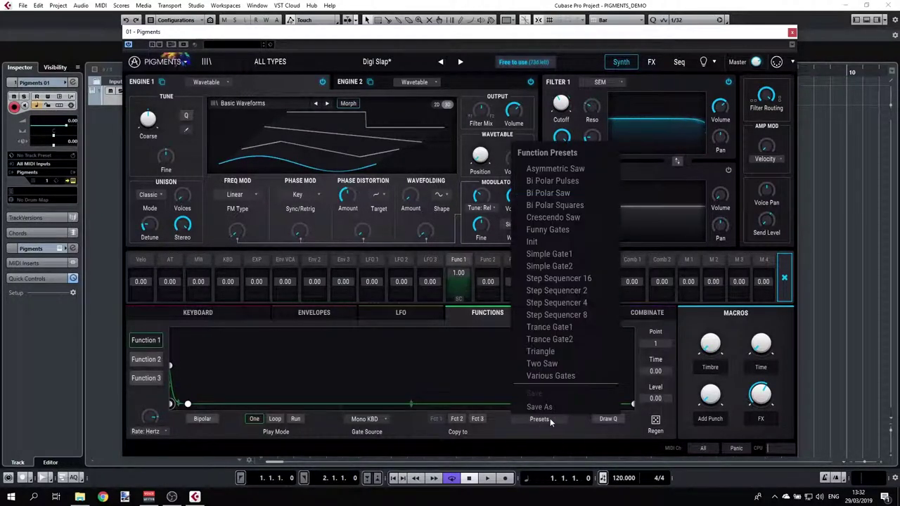
click(553, 180)
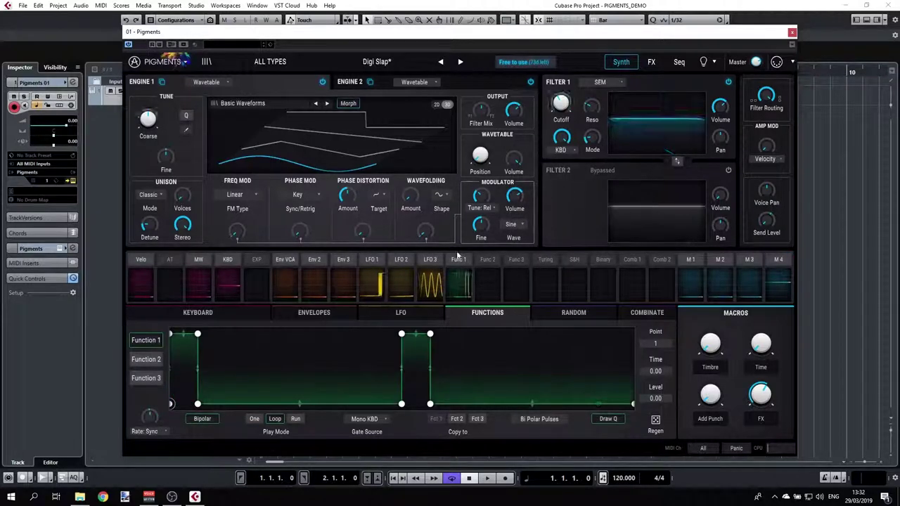
click(364, 314)
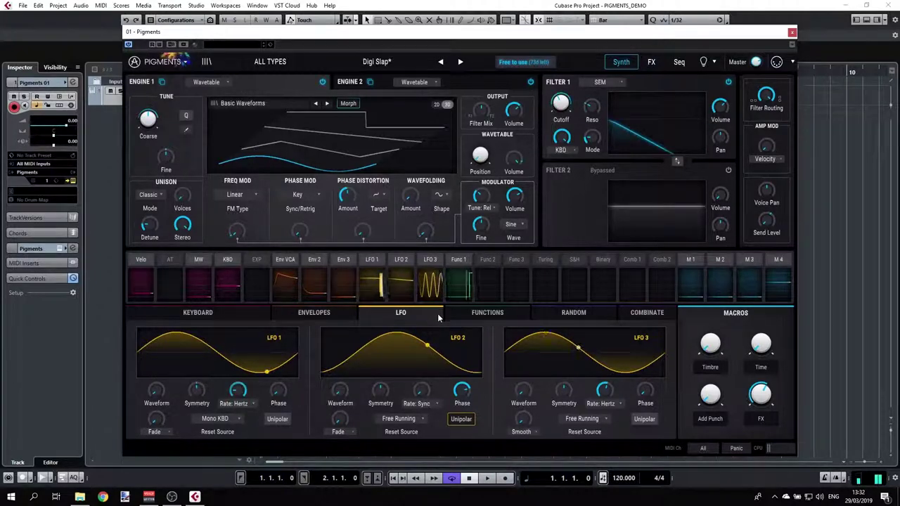
Step: Lower a Function 1 breakpoint to 0.327, then switch to the Funny Gates shape and return to LFOs
click(459, 260)
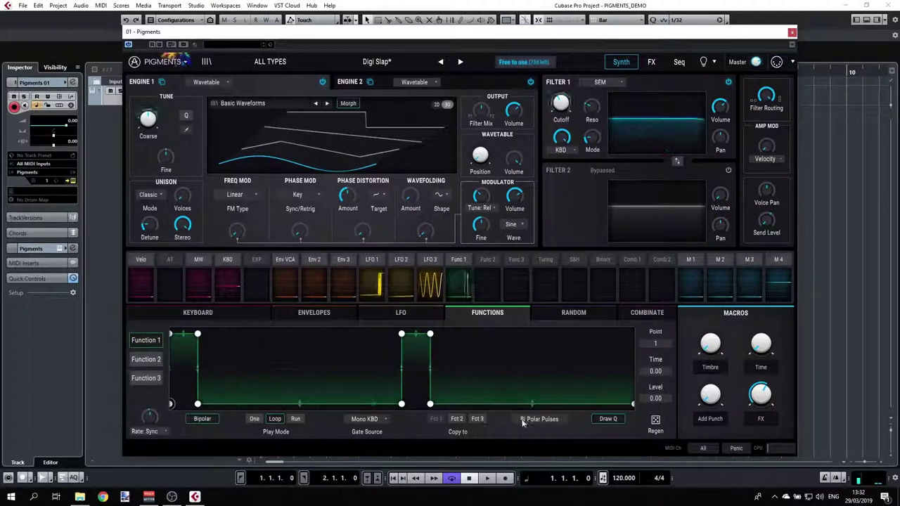
drag(198, 334, 369, 386)
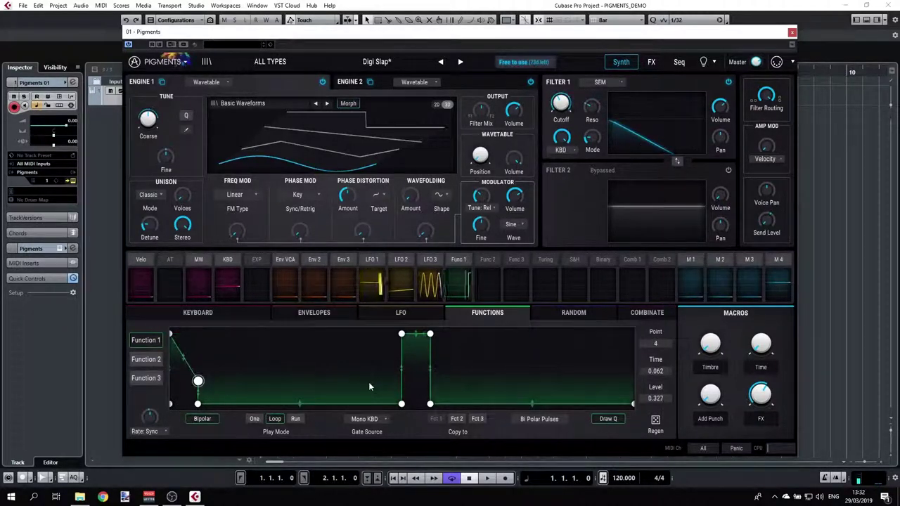
click(537, 419)
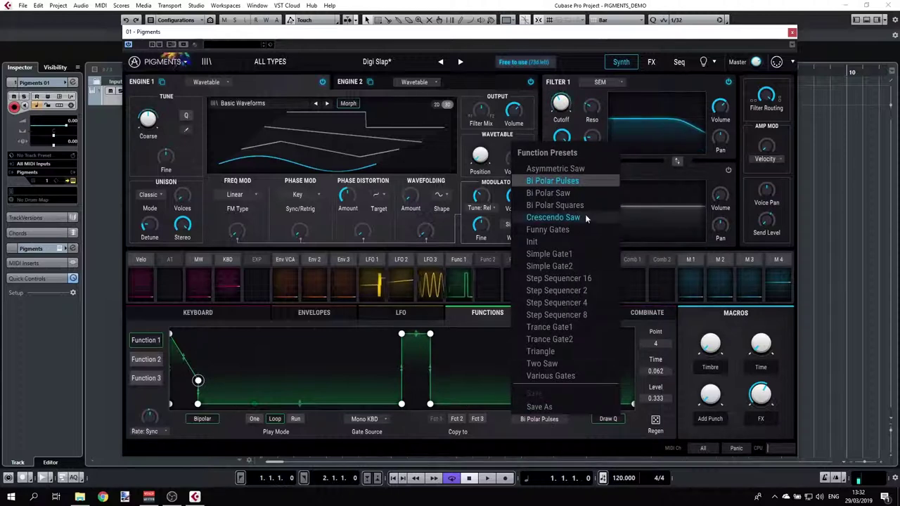
click(577, 230)
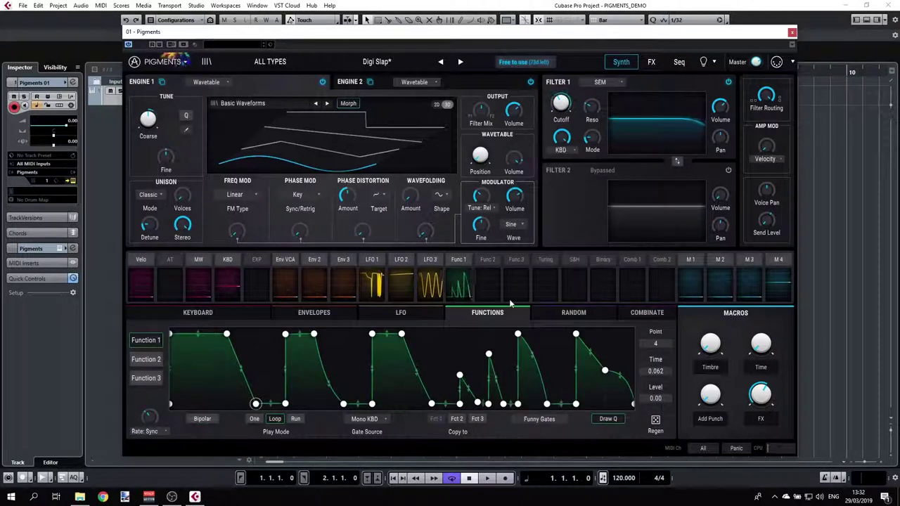
click(398, 316)
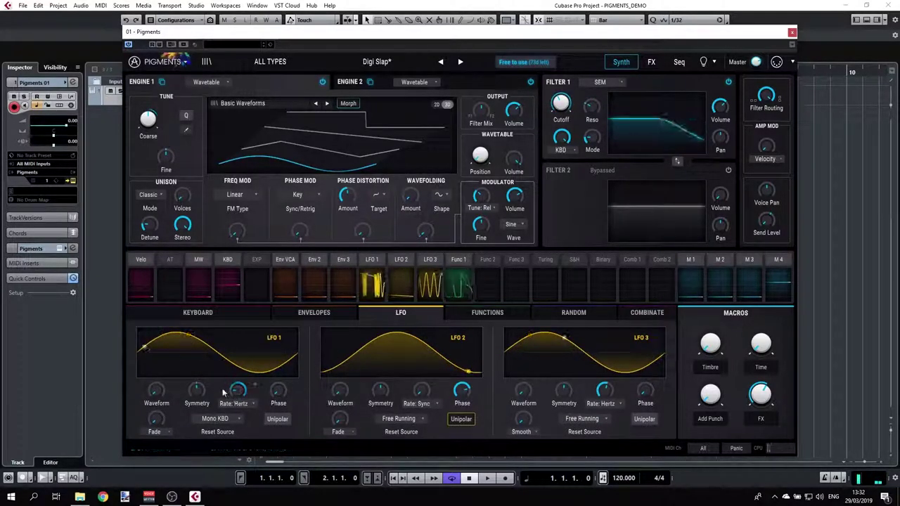
Step: Remove Func 1 from LFO 1's rate, set LFO 1 Phase to 0.340, and load Default
right_click(254, 387)
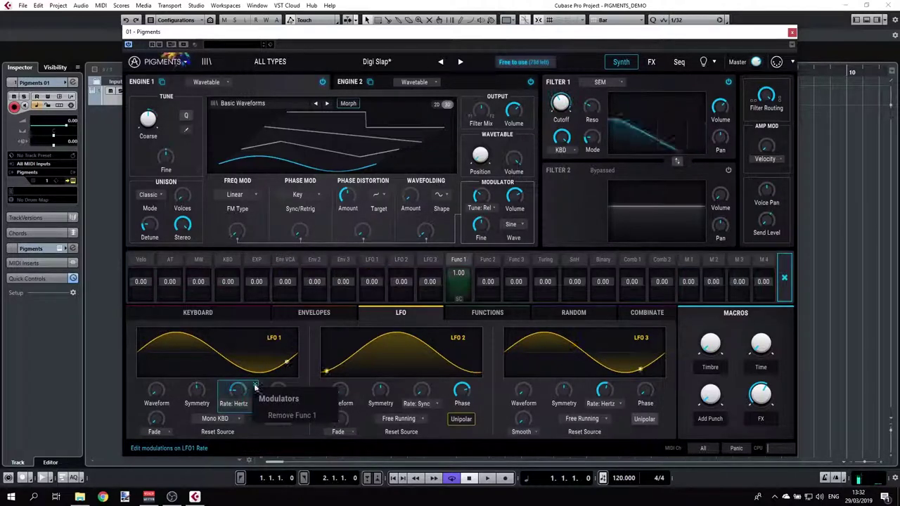
click(280, 416)
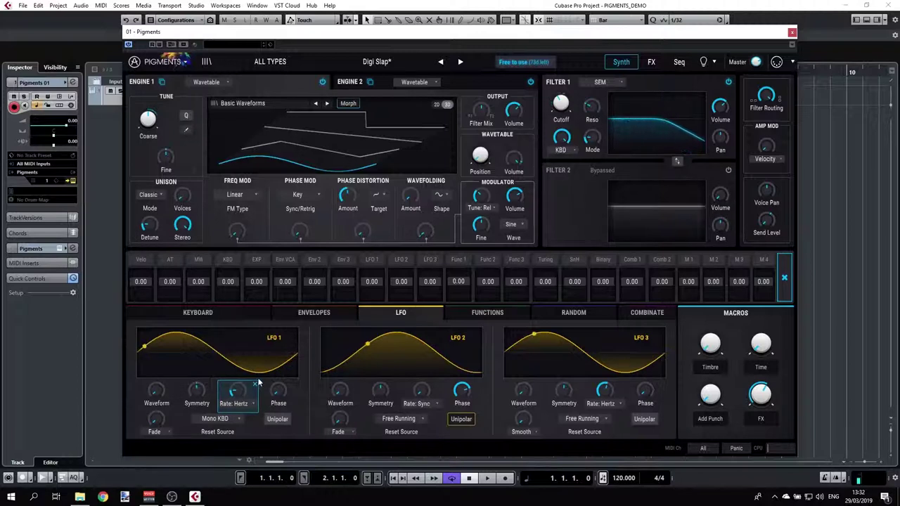
click(295, 391)
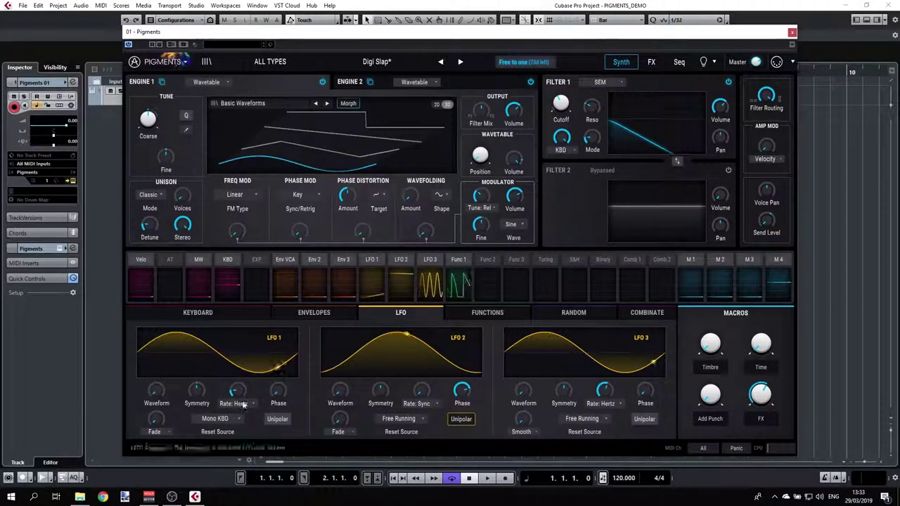
drag(278, 395, 289, 379)
click(439, 62)
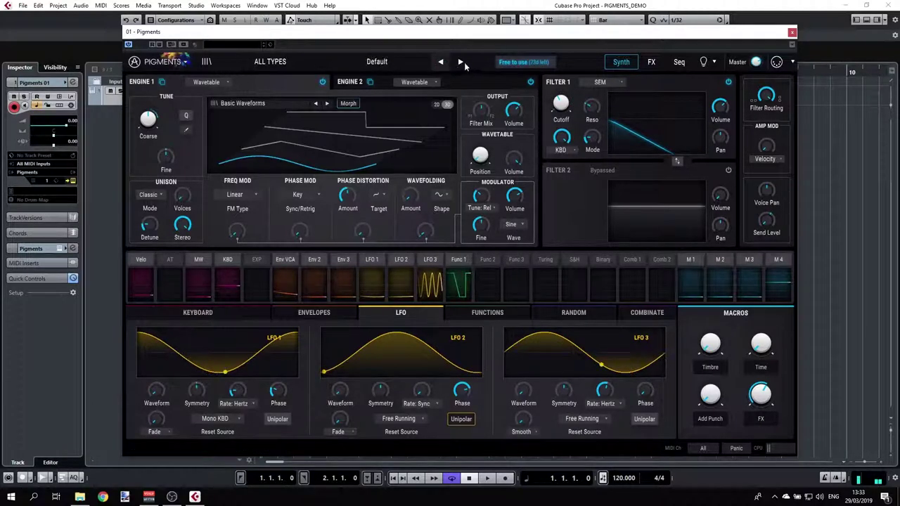
Step: Leave LFO 1's reset source unchanged, raise its Fade, and show Filter 1 cutoff's modulation amounts
click(241, 419)
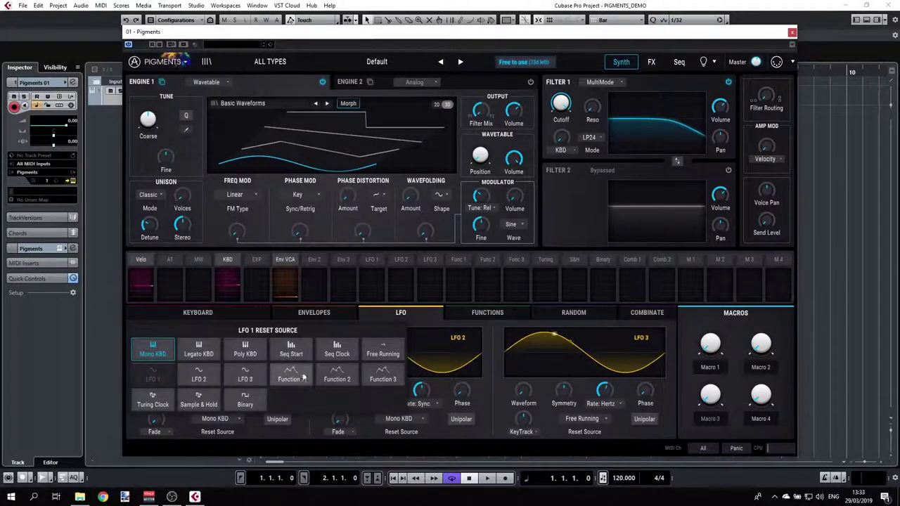
click(298, 415)
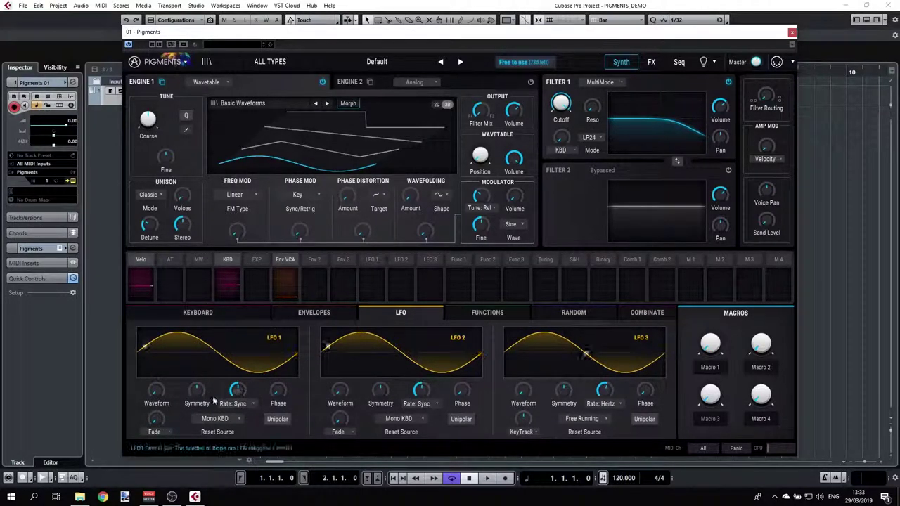
mouse_move(155, 420)
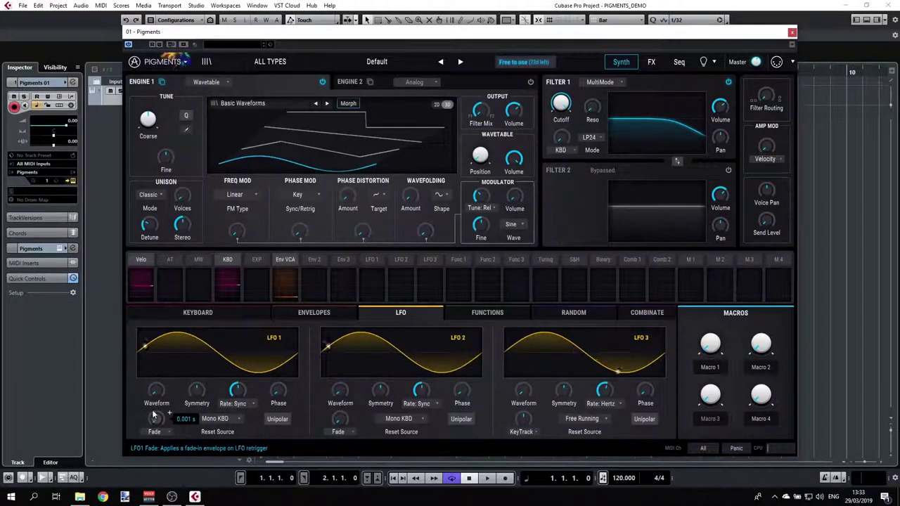
drag(157, 420, 157, 395)
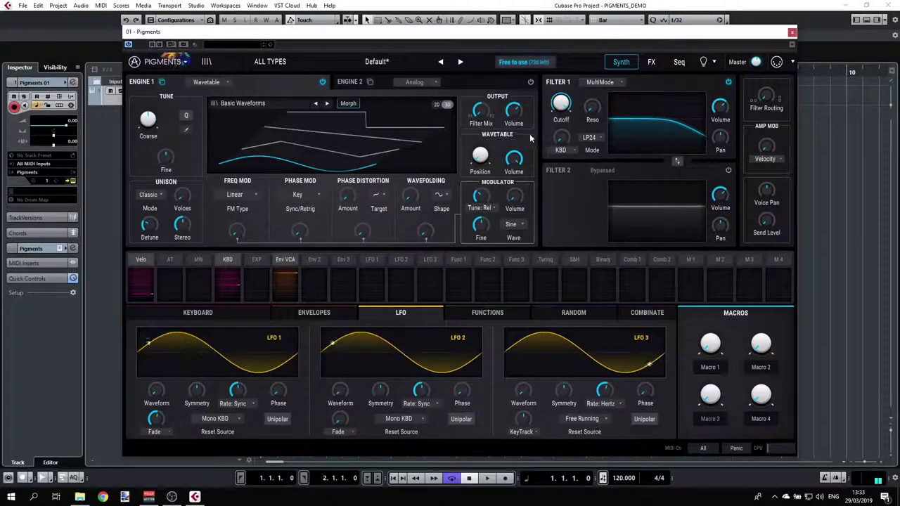
click(573, 95)
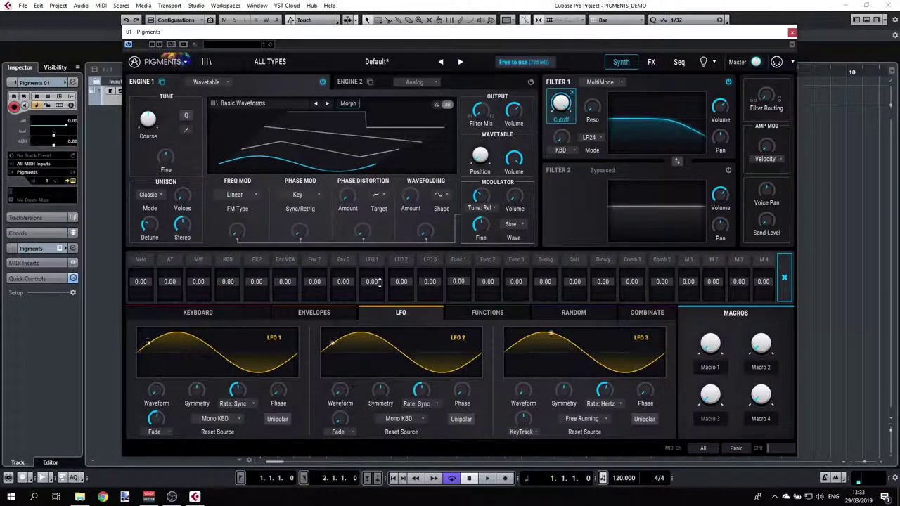
Step: Route LFO 1 to Filter 1 cutoff at full amount and switch LFO 1 to Unipolar
drag(378, 282, 378, 239)
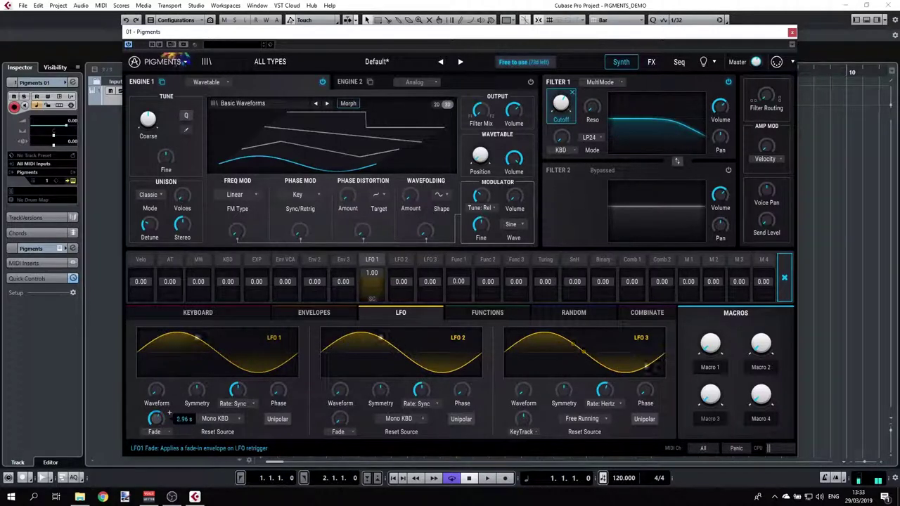
scroll(169, 414, down, 5)
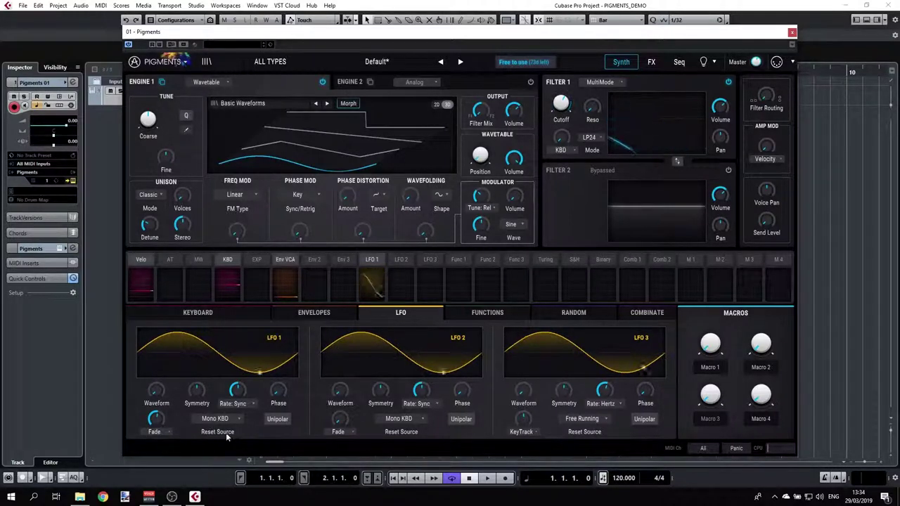
click(277, 419)
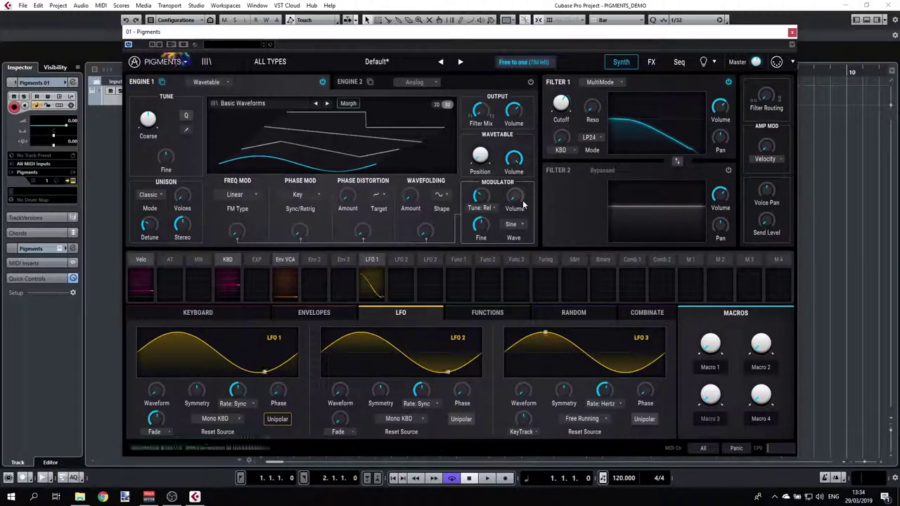
mouse_move(571, 93)
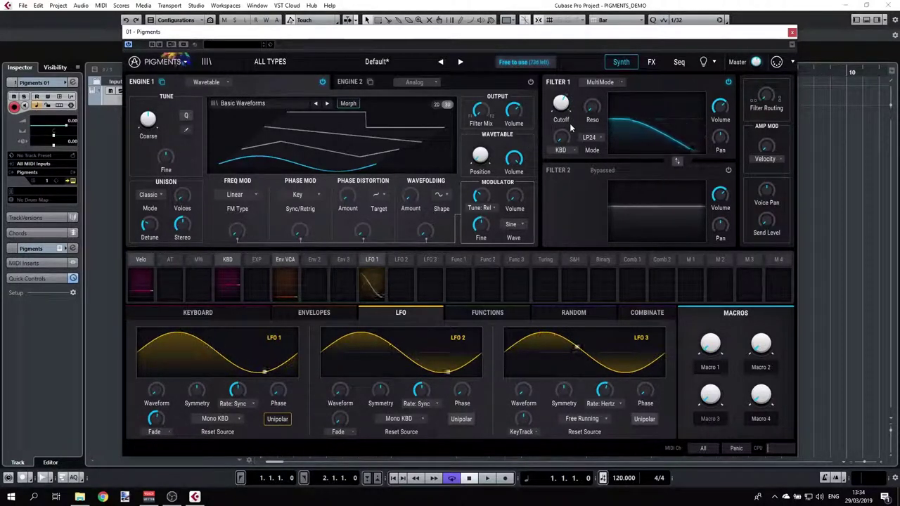
Step: Invert LFO 1's cutoff amount to -1.00, delete that routing, and pull a Function 1 point down to zero
click(370, 262)
drag(205, 273, 205, 309)
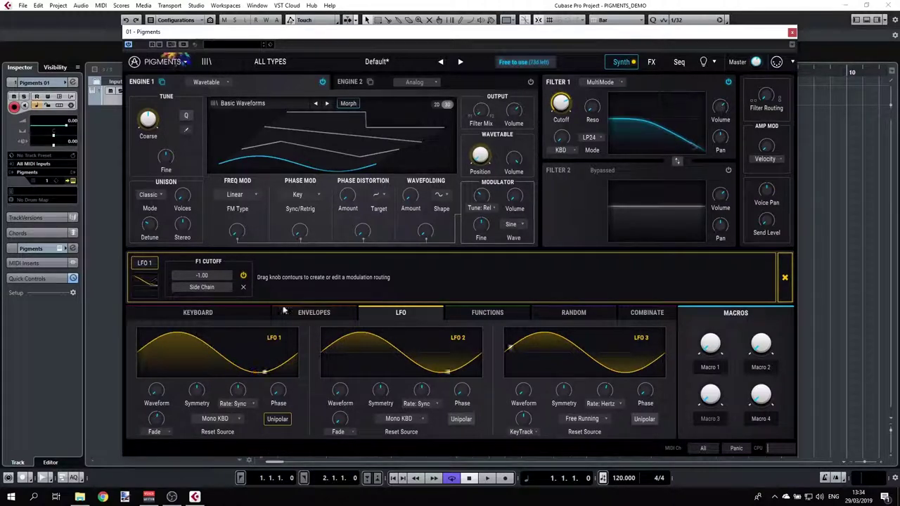
click(243, 287)
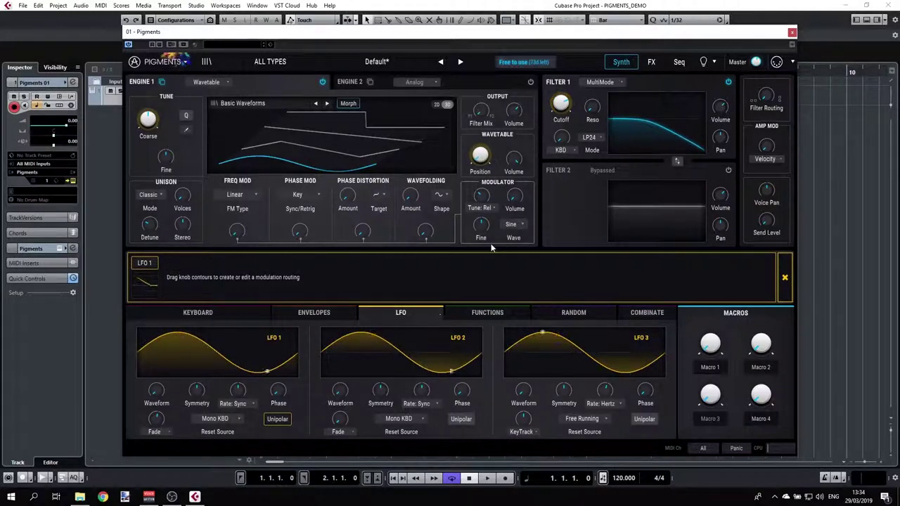
click(493, 313)
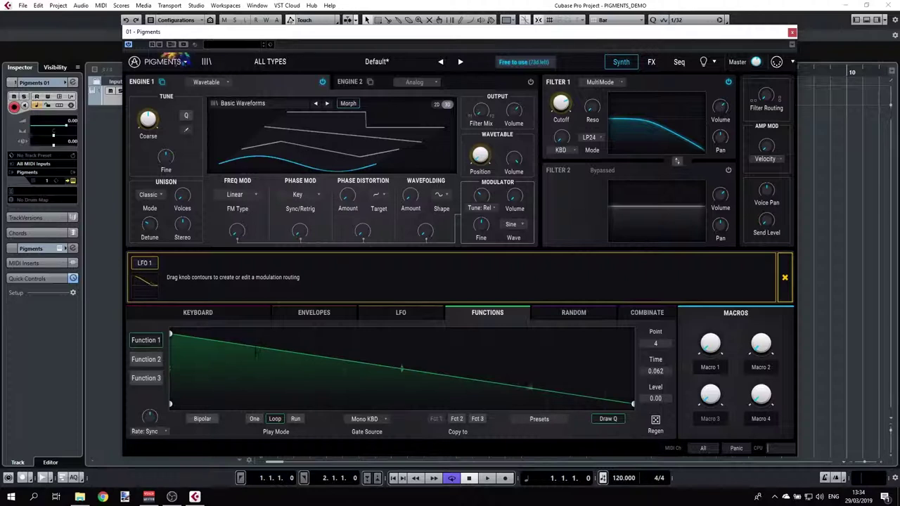
drag(251, 347, 314, 333)
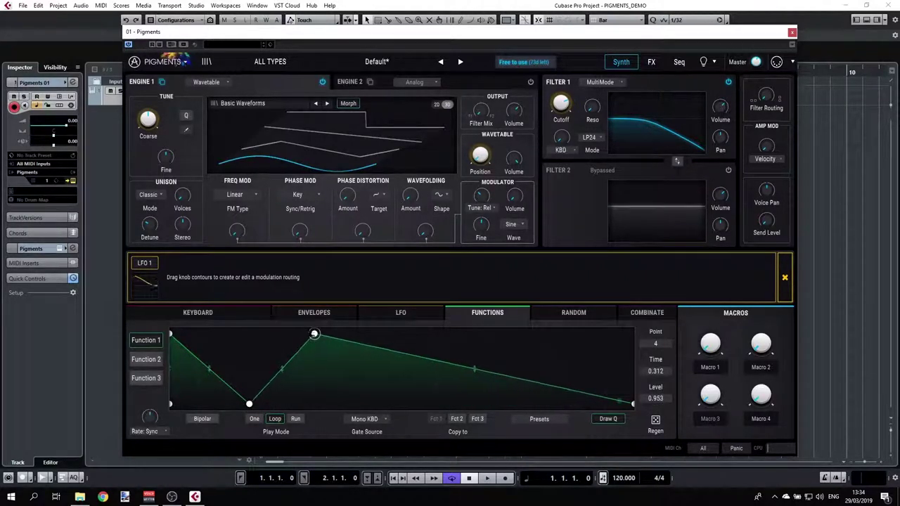
Step: Add Function 1 points dropping to zero and forming a second peak that ends at 0.00 at 0.673
drag(400, 352, 355, 403)
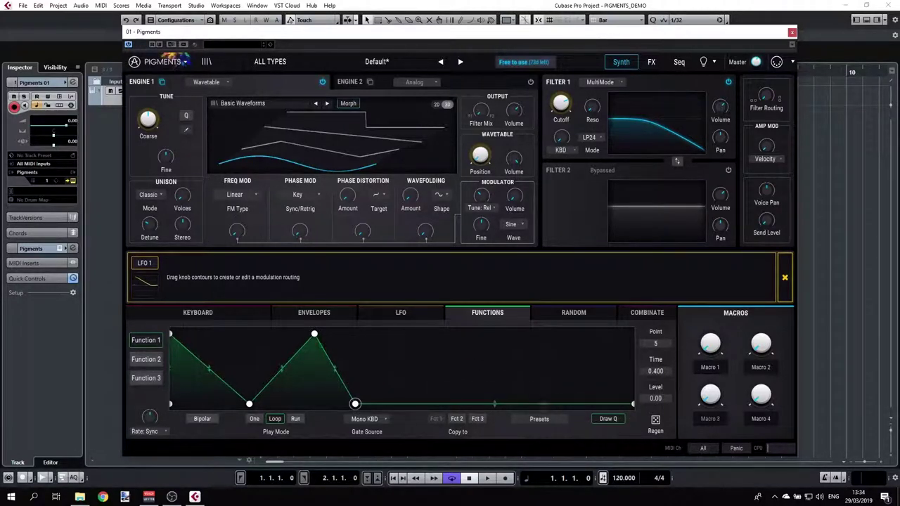
drag(457, 404, 481, 404)
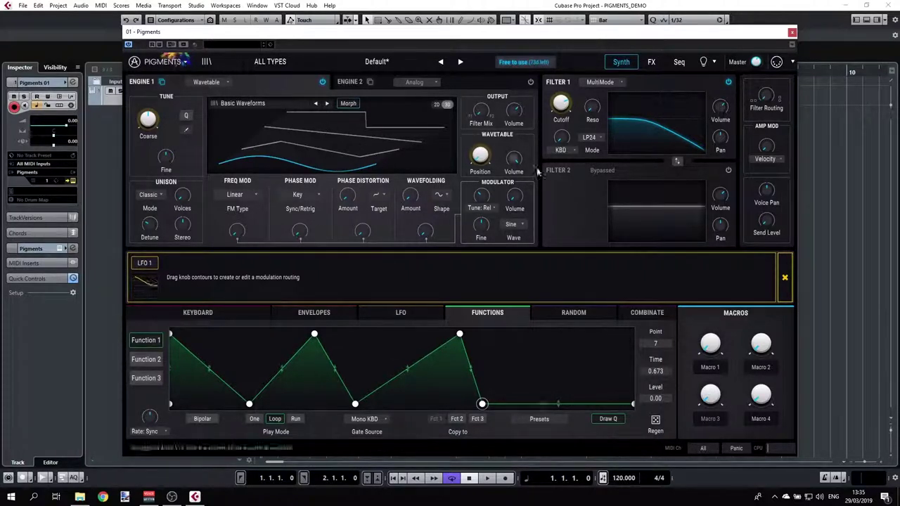
mouse_move(490, 143)
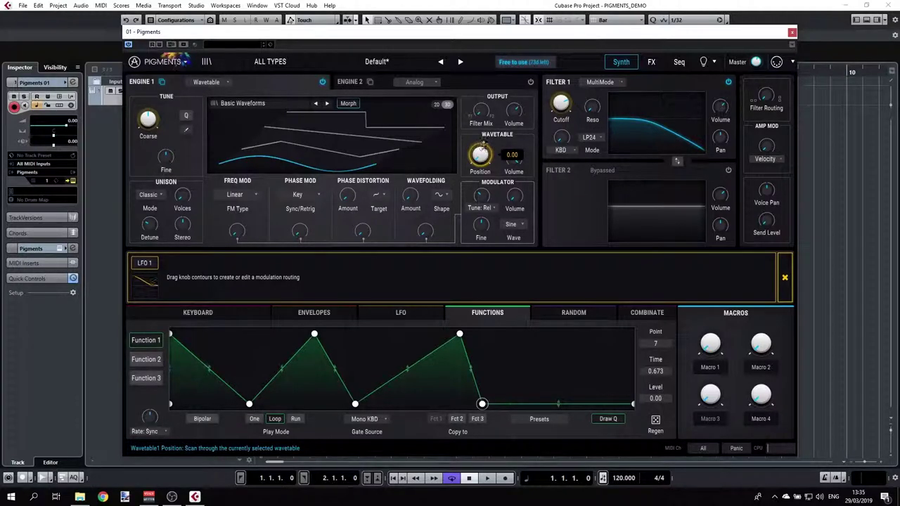
Step: Close the LFO 1 routing details and route Function 1 to Wavetable Position
mouse_move(475, 160)
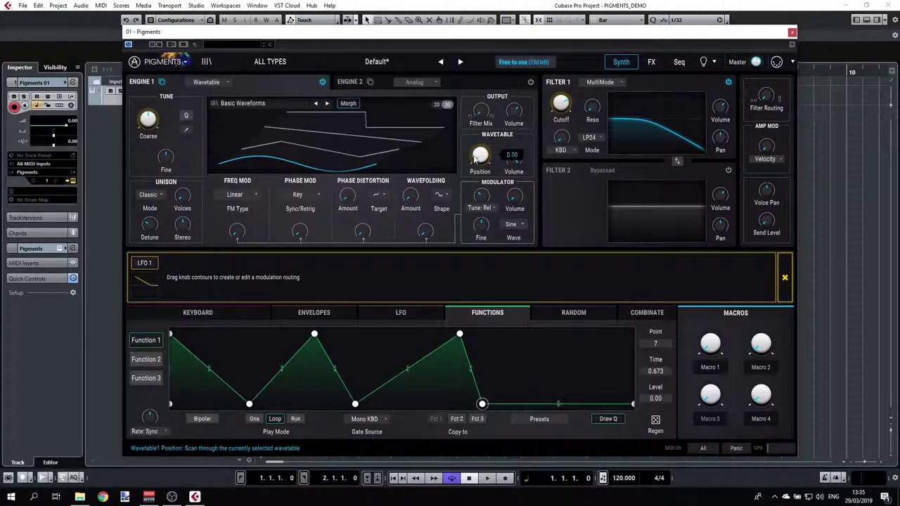
click(784, 278)
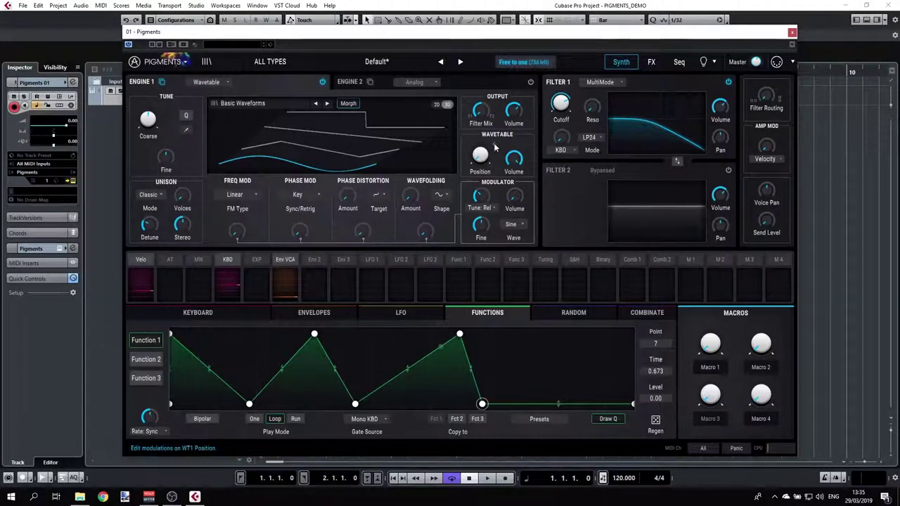
mouse_move(494, 147)
drag(458, 281, 458, 239)
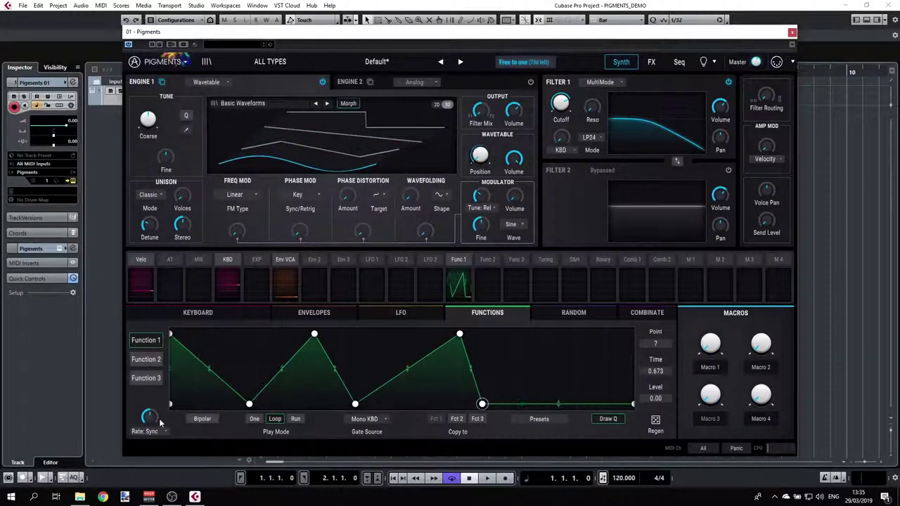
Step: Set Function 1's synced rate to 1/1
mouse_move(167, 411)
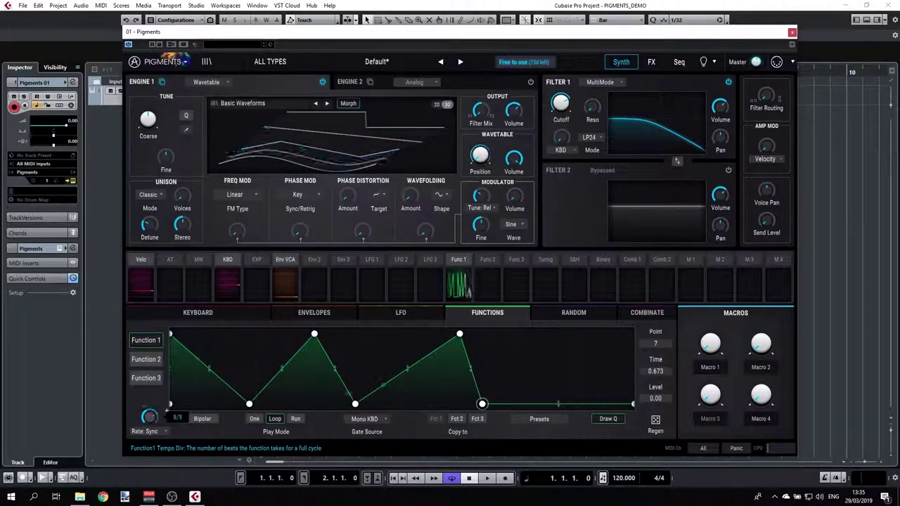
scroll(169, 406, up, 2)
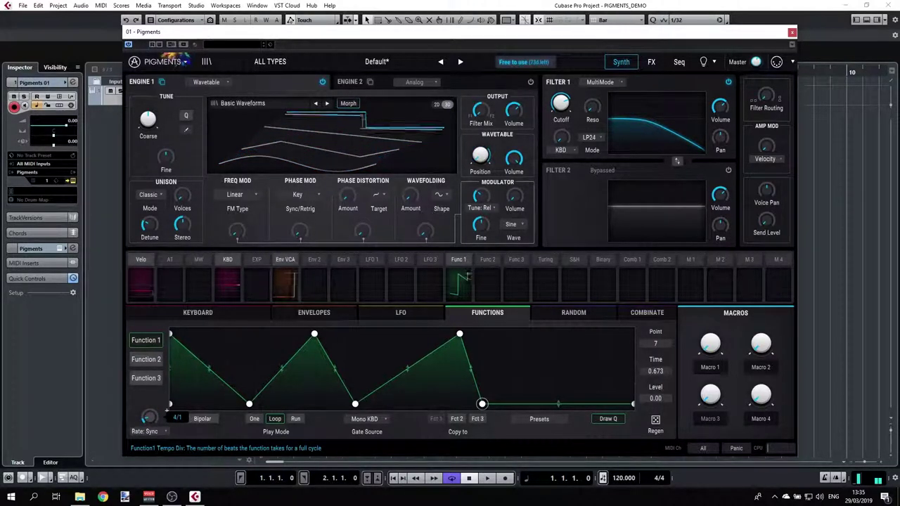
scroll(169, 406, down, 3)
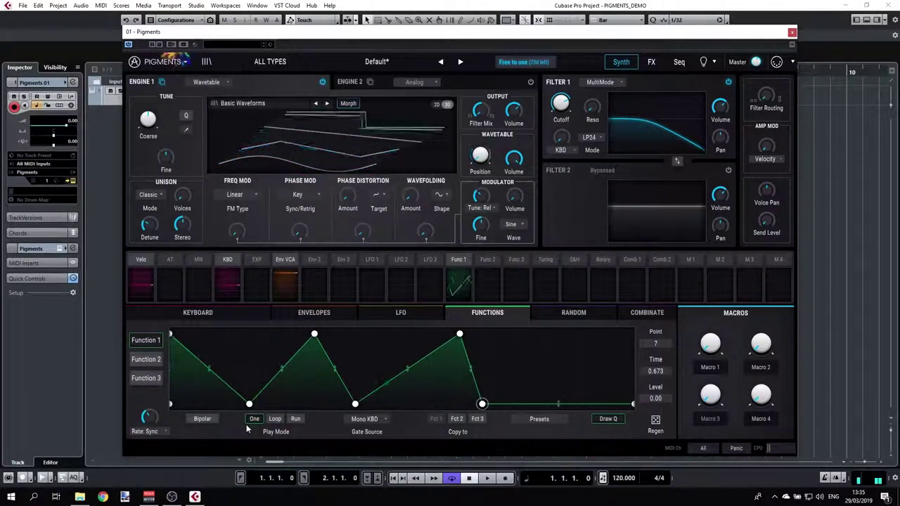
click(295, 419)
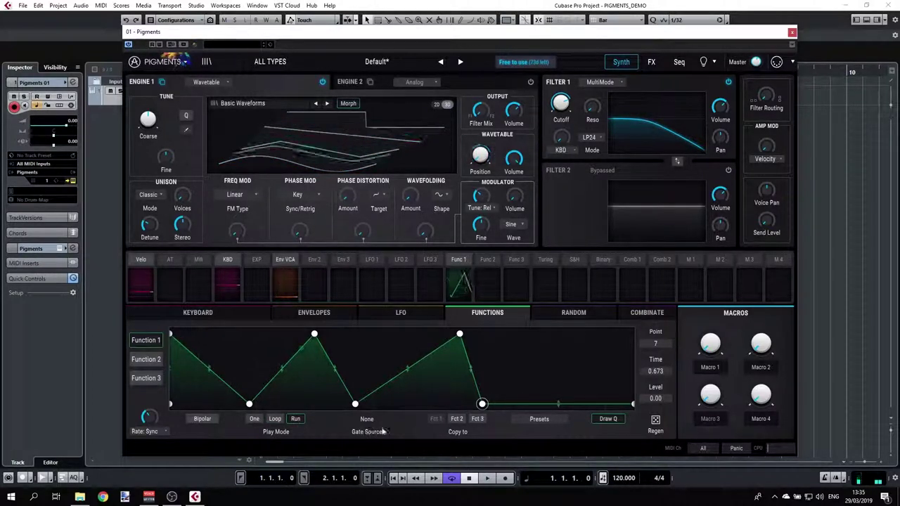
click(275, 419)
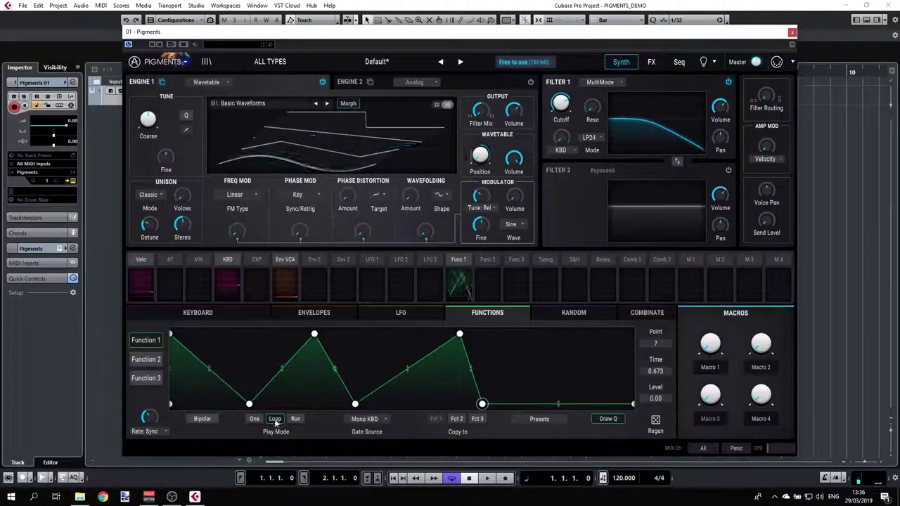
click(377, 423)
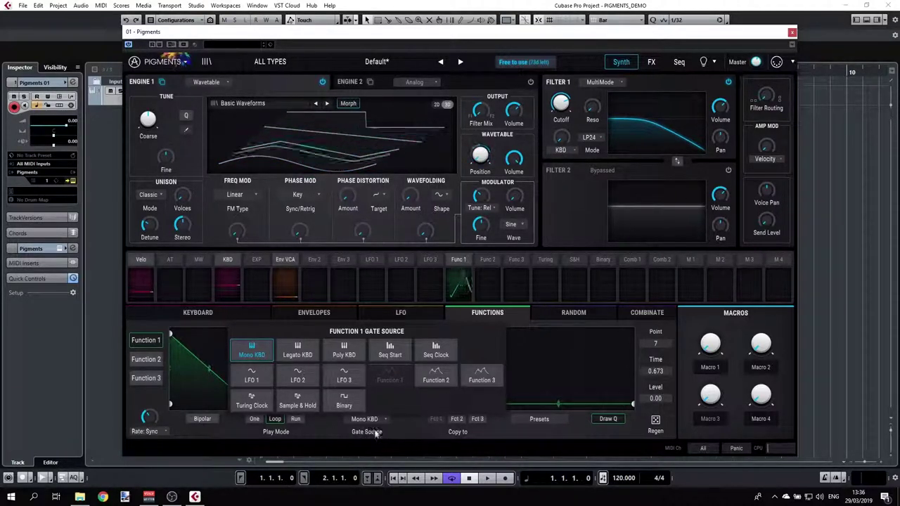
click(311, 434)
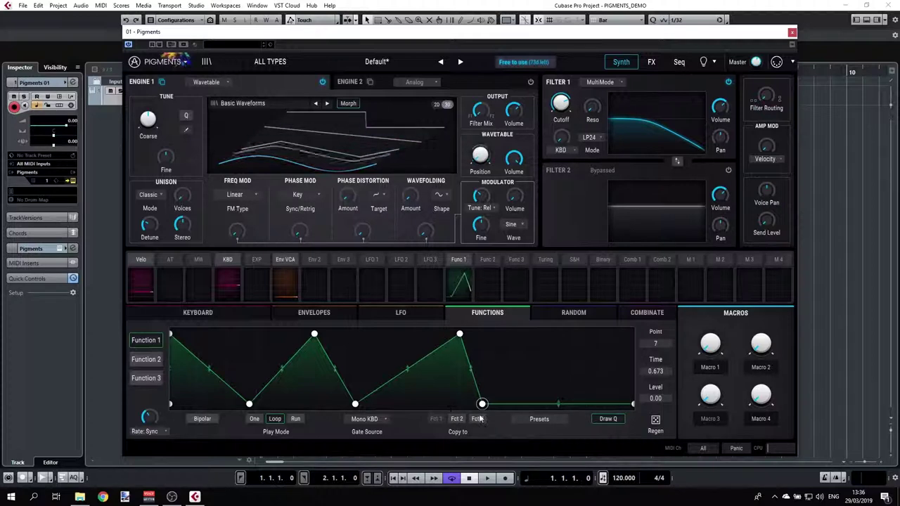
Step: Try the Step Sequencer 2 and Bi Polar Saw presets, then load Step Sequencer 4 into Function 1
click(549, 419)
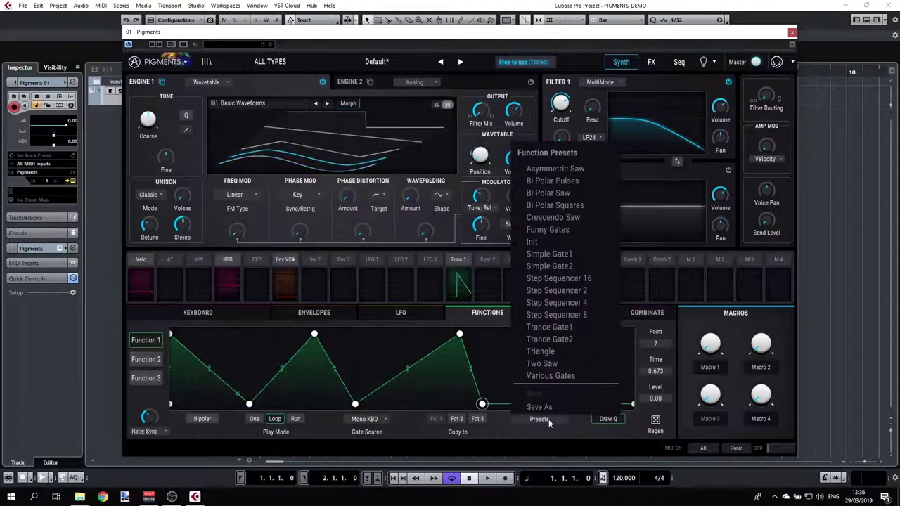
click(556, 284)
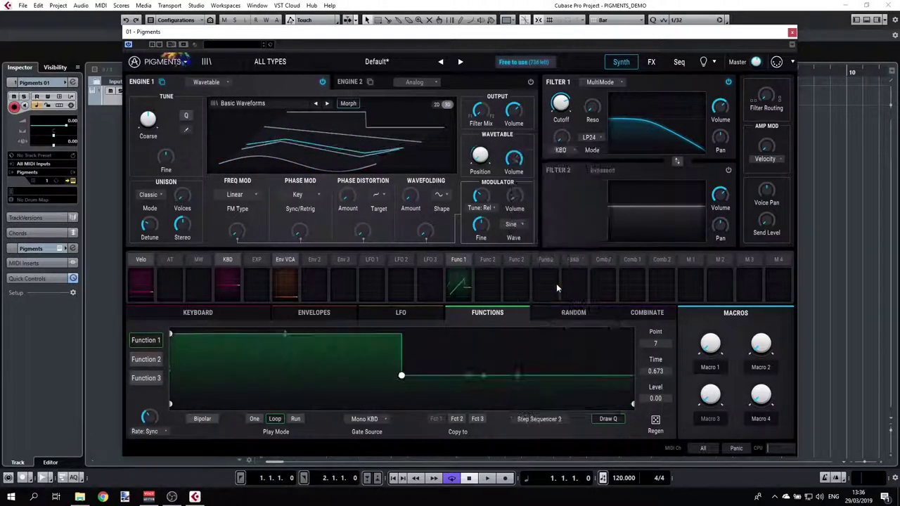
click(530, 419)
click(563, 194)
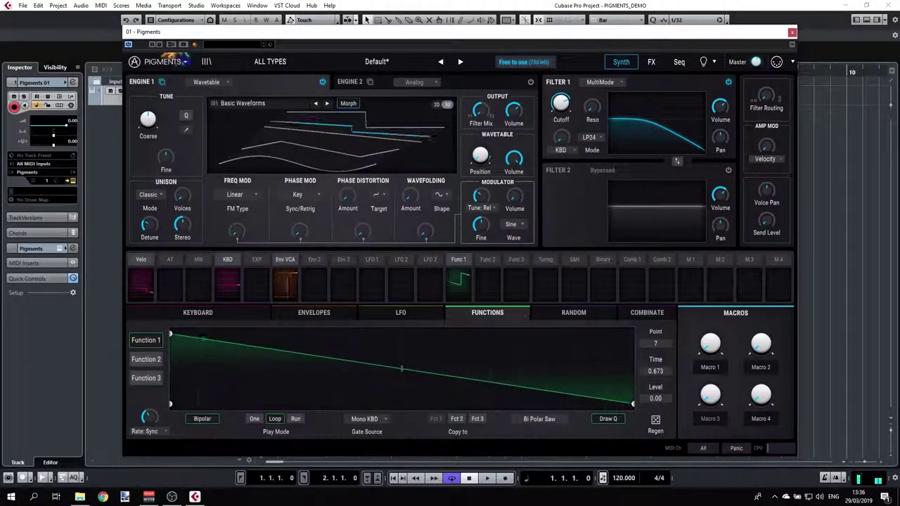
click(535, 419)
click(554, 300)
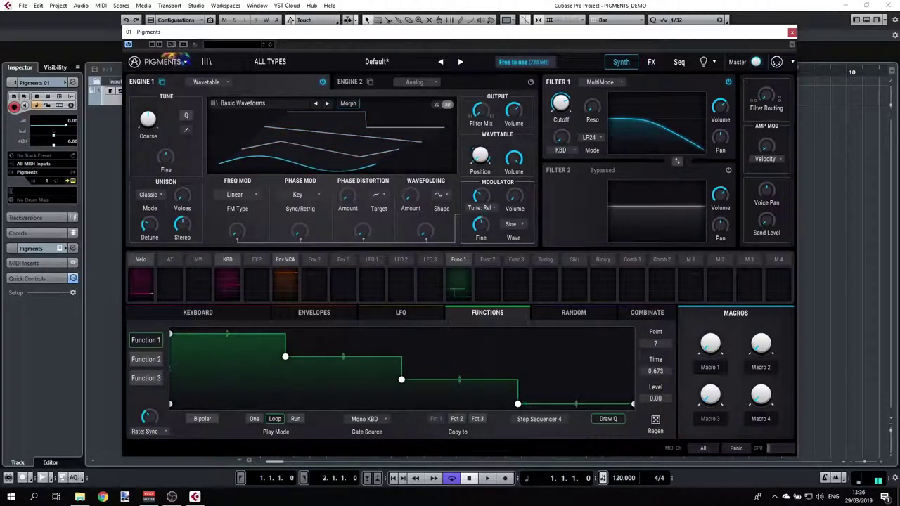
click(609, 419)
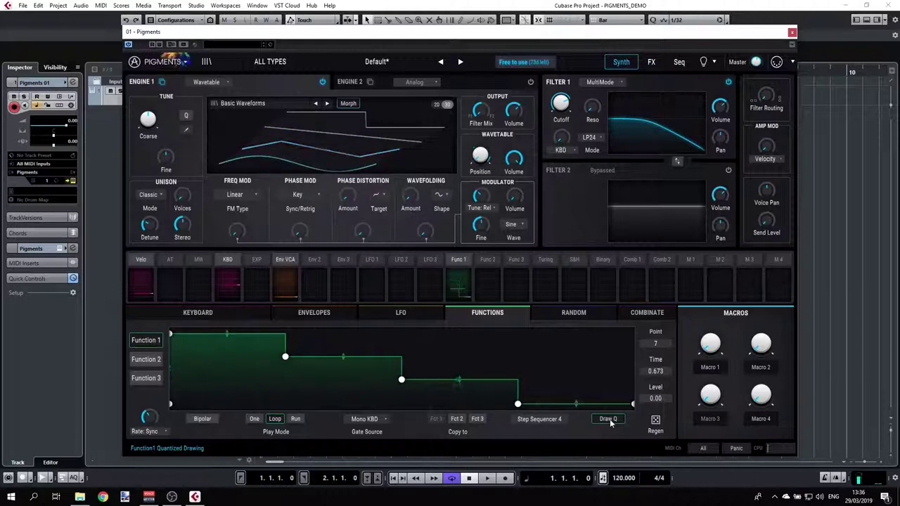
Step: Add and reshape points on Function 1's step shape, curving the falling segment and raising a mid-step point
click(555, 374)
click(471, 345)
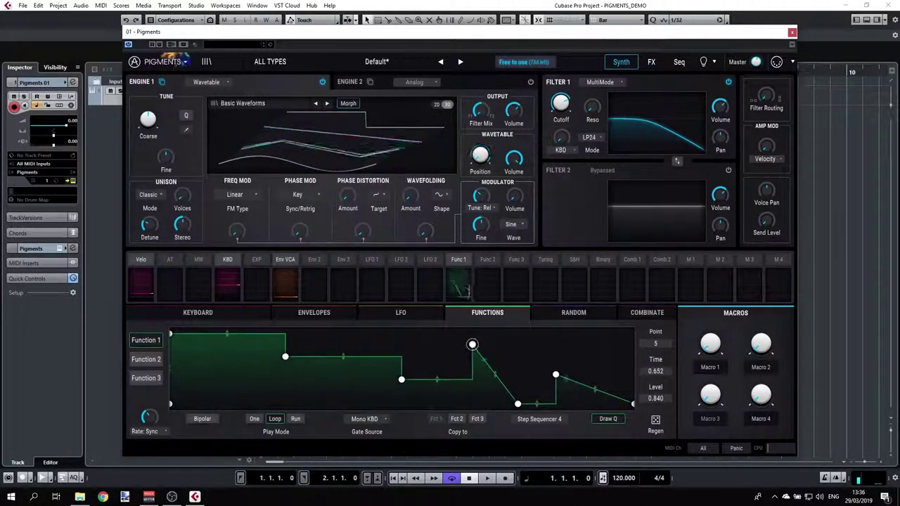
click(501, 359)
drag(501, 358, 501, 360)
click(402, 380)
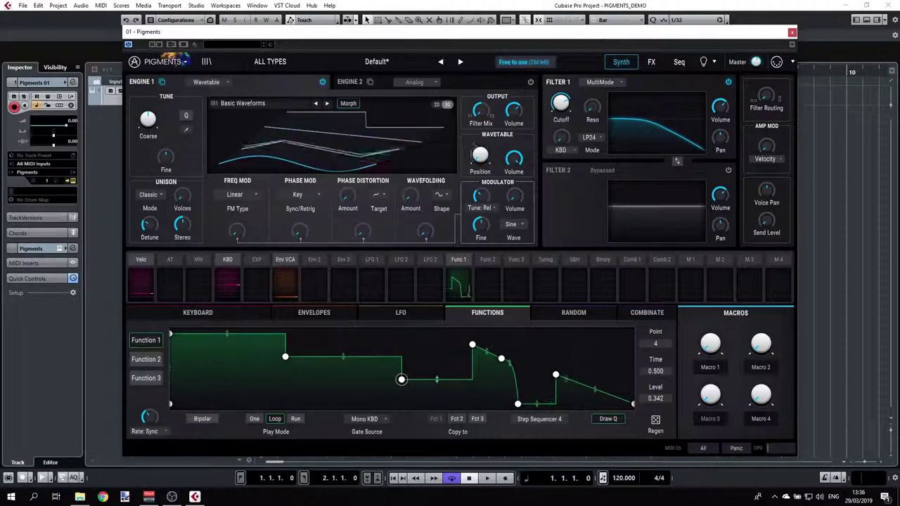
drag(437, 380, 430, 367)
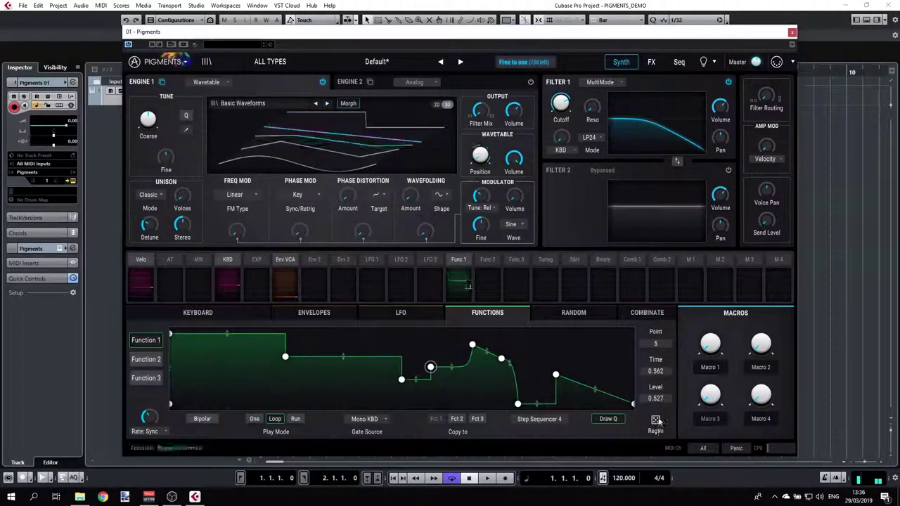
Step: Slightly randomize Function 1's points, enable Draw Q quantized drawing, and show the Random modulators
mouse_move(655, 421)
drag(655, 420, 659, 388)
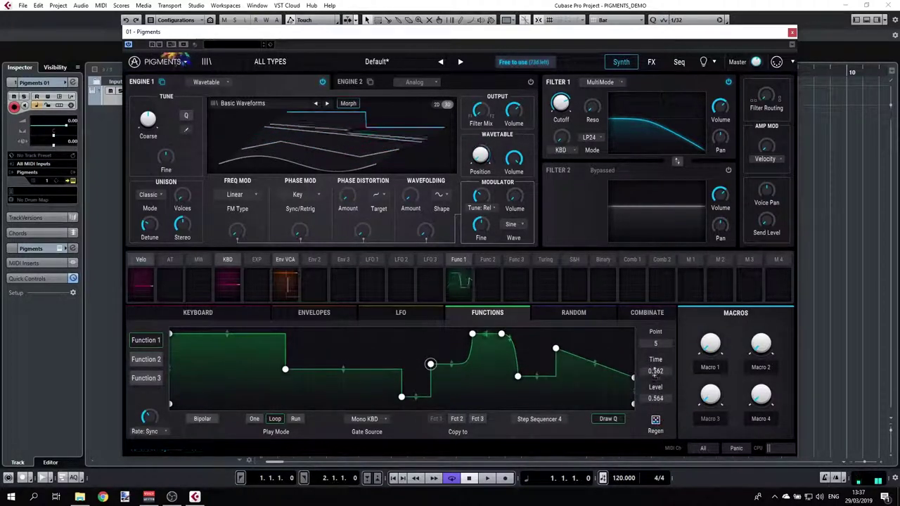
mouse_move(655, 422)
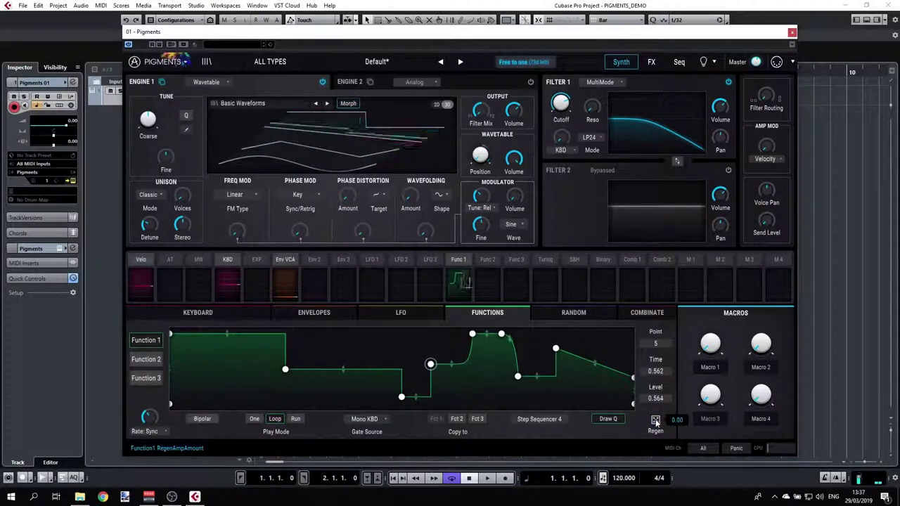
drag(656, 422, 656, 418)
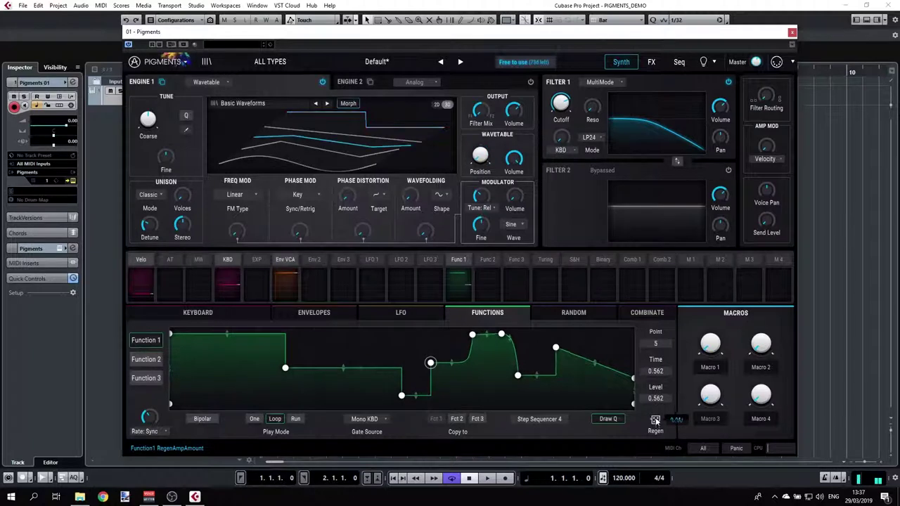
click(601, 419)
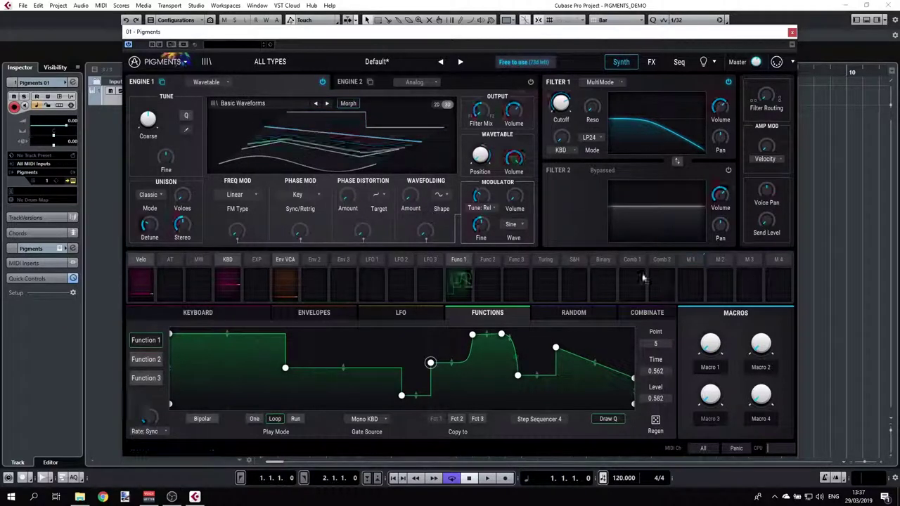
click(573, 312)
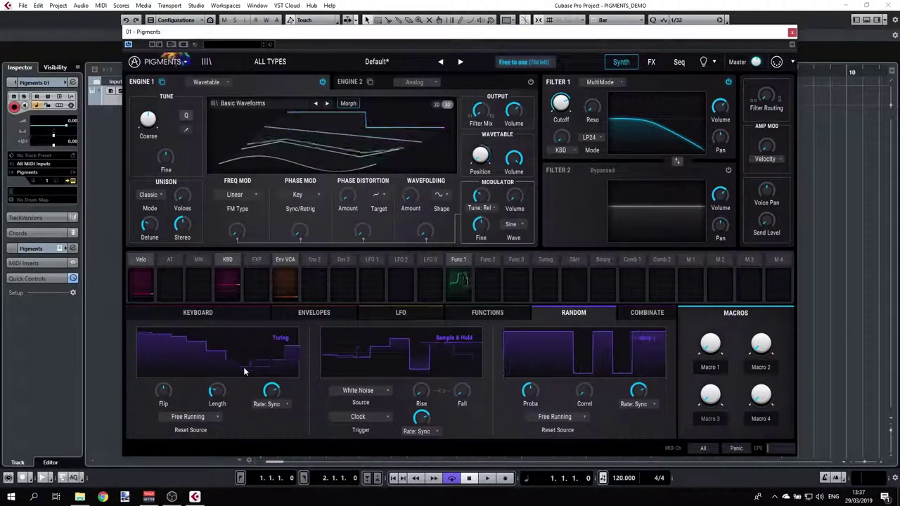
Step: Reset the Turing sequence from LFO 1 and raise its Flip from 50 % to 100 %
click(206, 419)
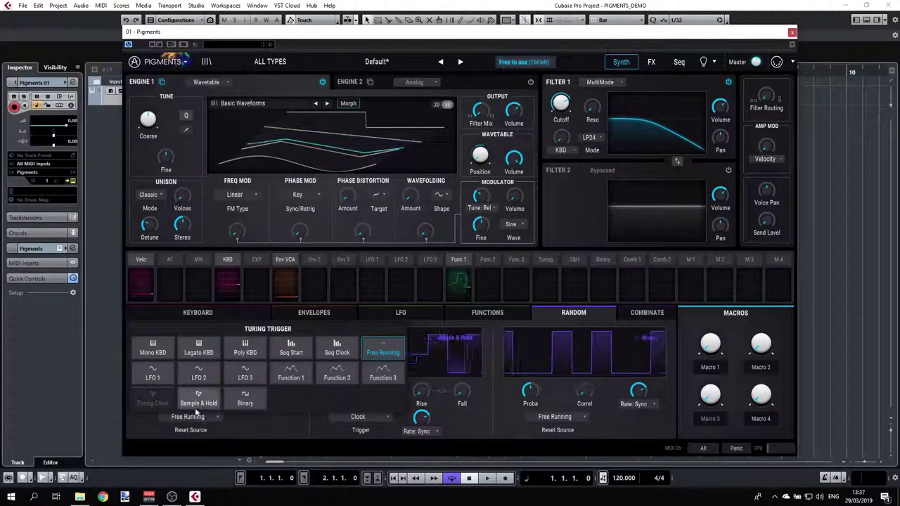
click(162, 378)
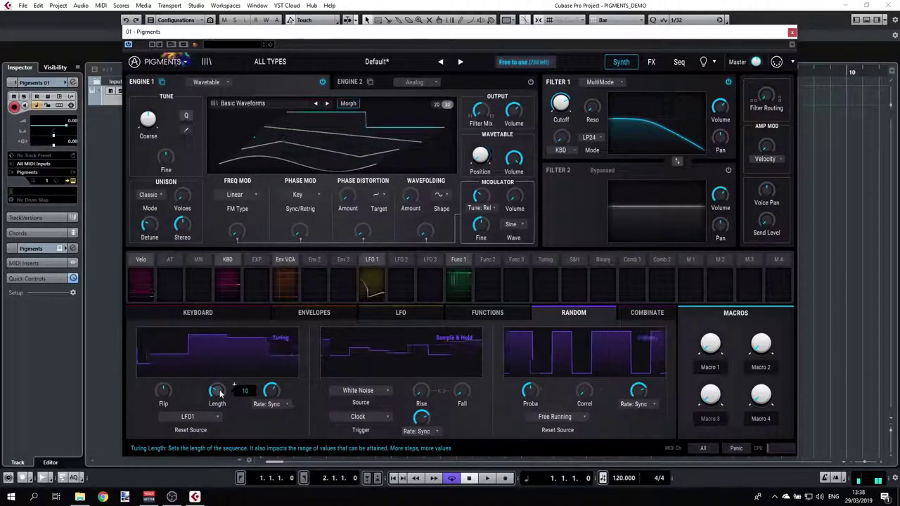
mouse_move(161, 395)
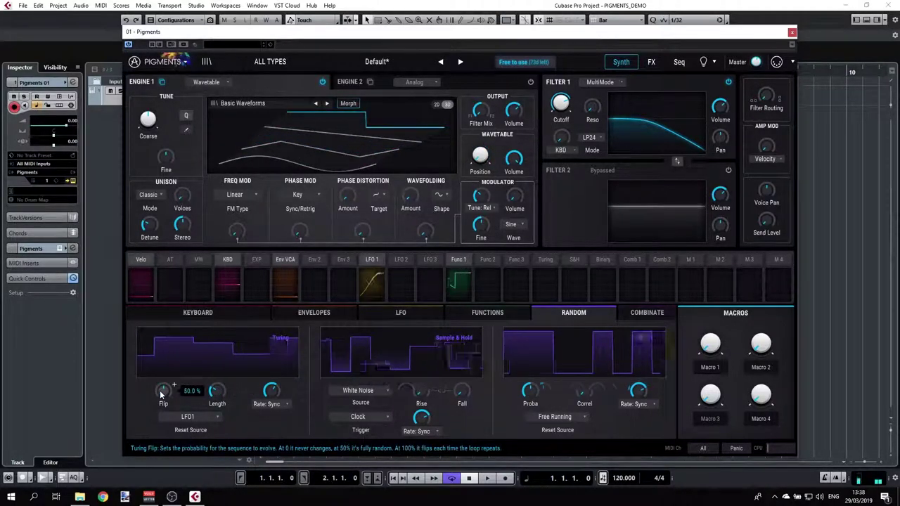
drag(161, 396, 161, 367)
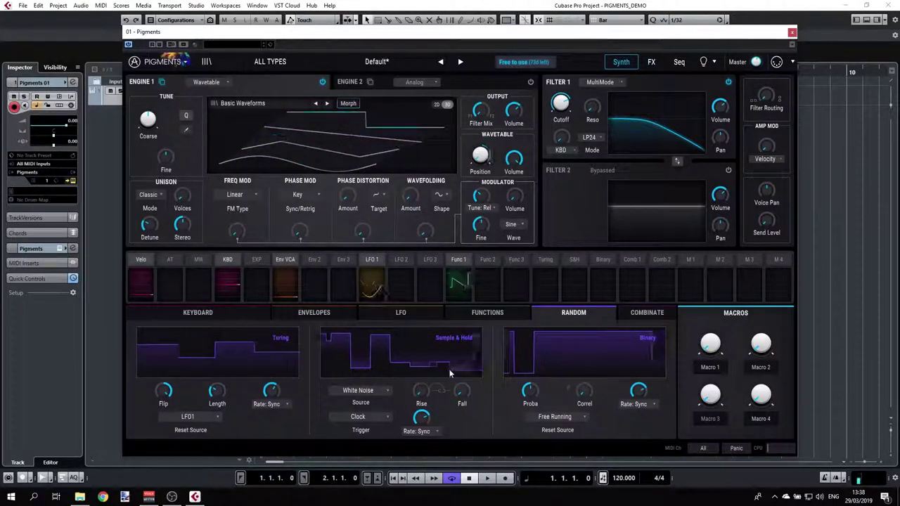
Step: Modulate Filter 1 resonance with Turing at 0.90, audition it, then remove the Turing modulation
click(592, 105)
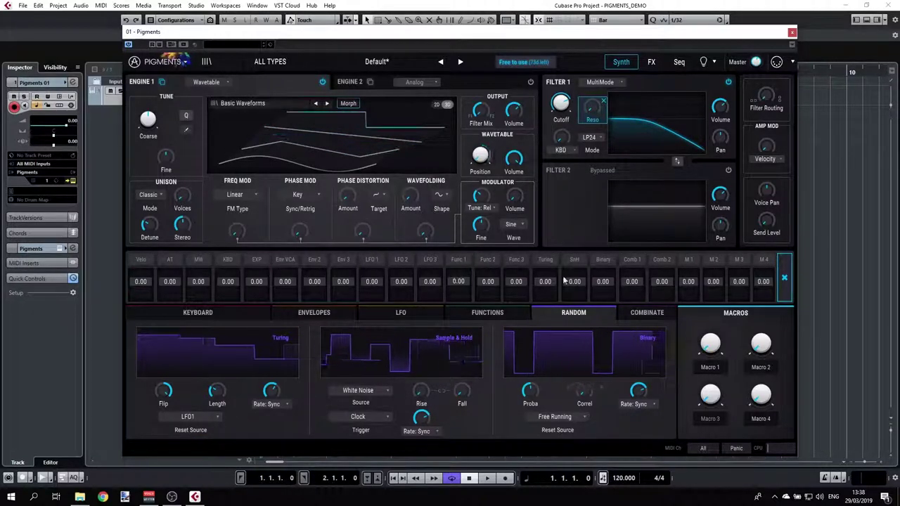
drag(545, 281, 545, 250)
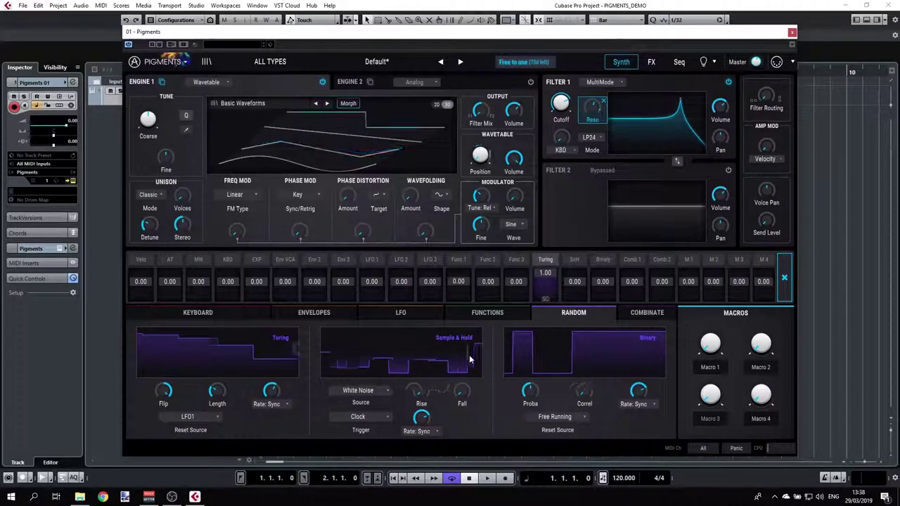
mouse_move(601, 104)
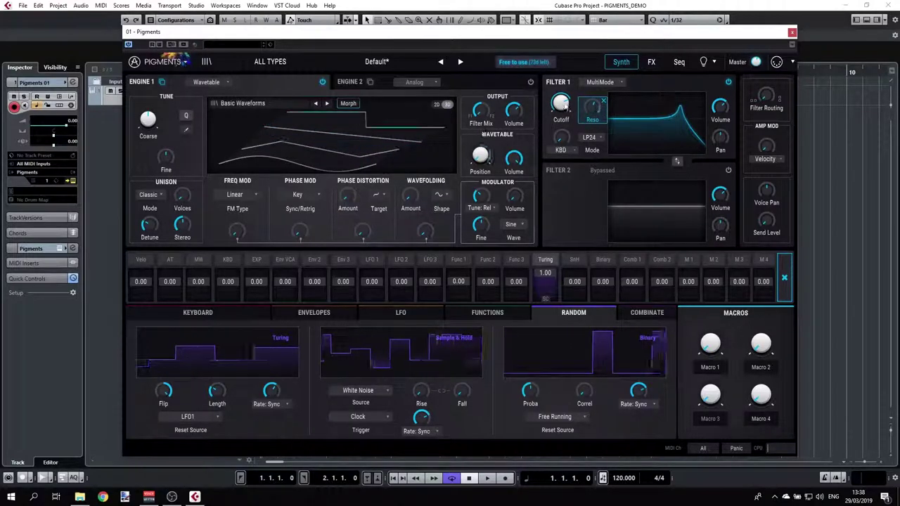
click(601, 104)
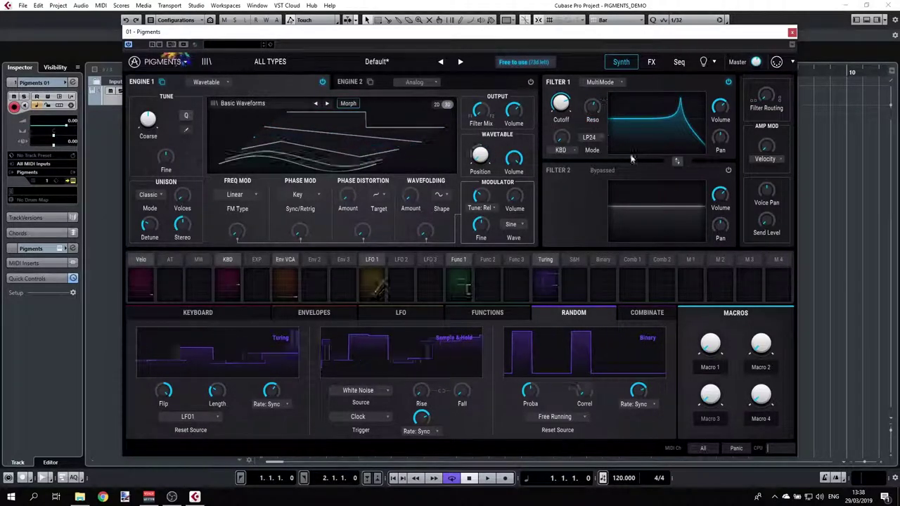
right_click(601, 105)
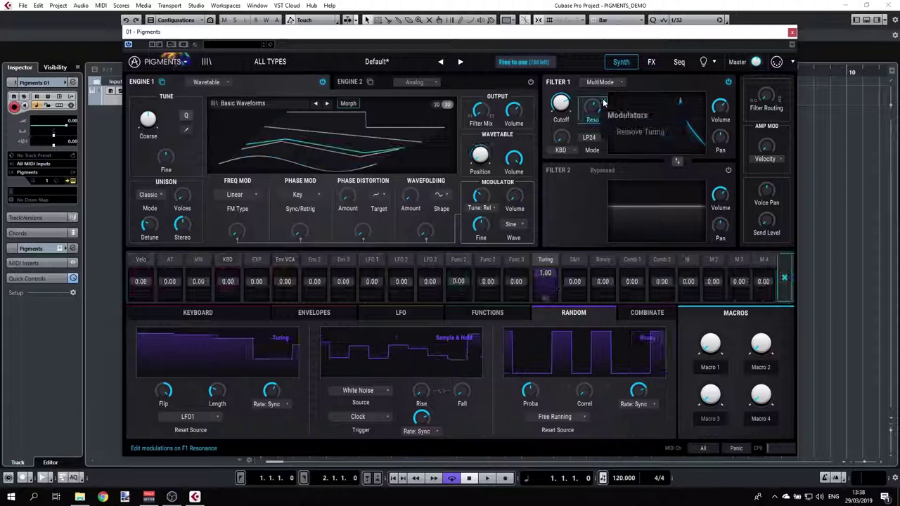
click(627, 132)
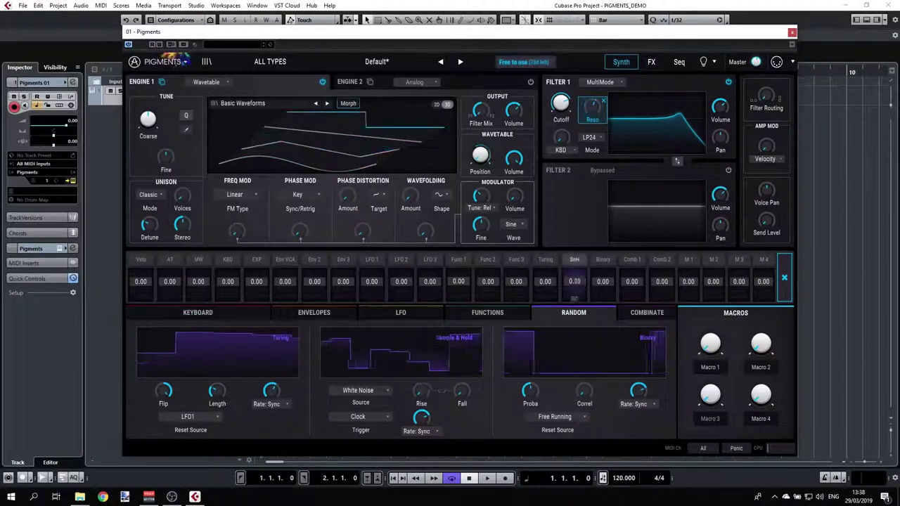
Step: Modulate resonance fully (1.00) with Sample & Hold and switch the S&H rate from Sync to Hertz
drag(574, 283, 574, 267)
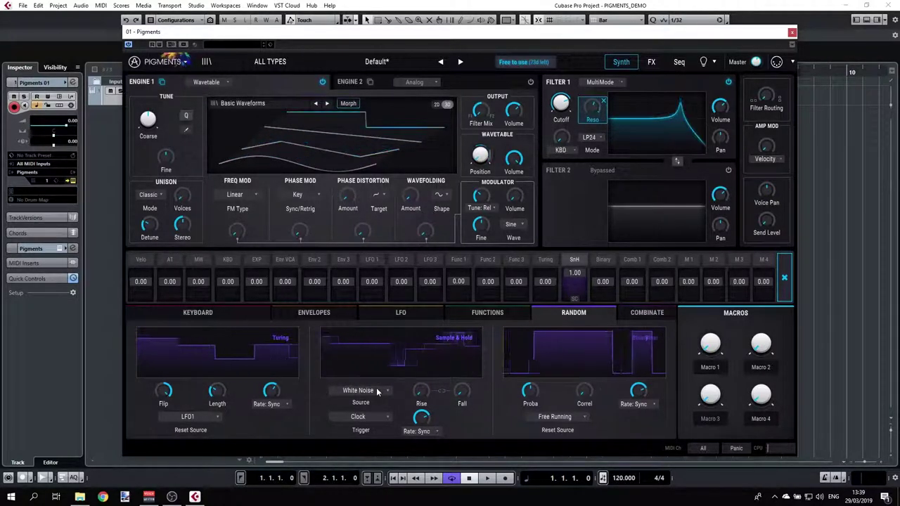
mouse_move(420, 396)
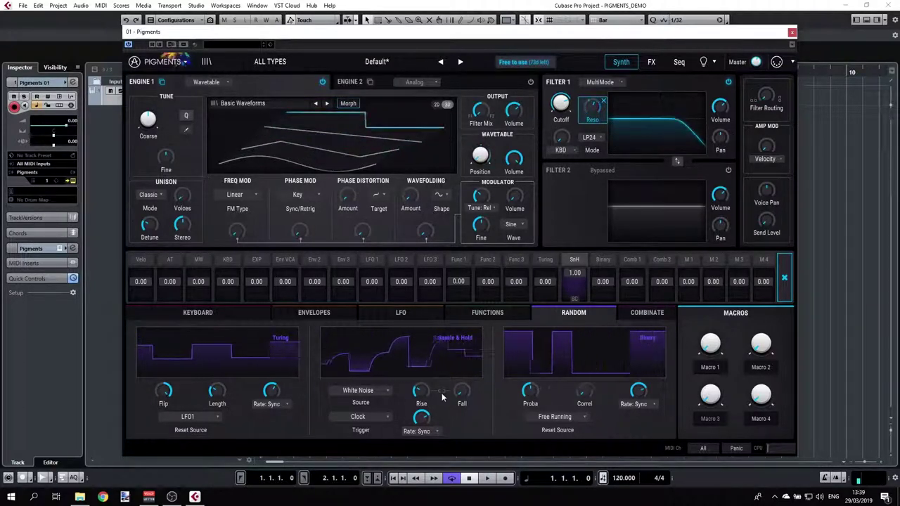
mouse_move(473, 386)
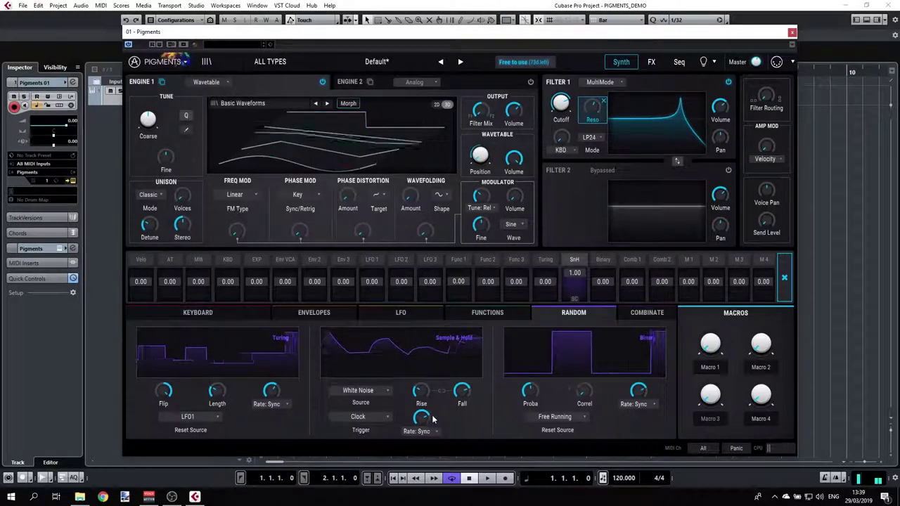
mouse_move(424, 419)
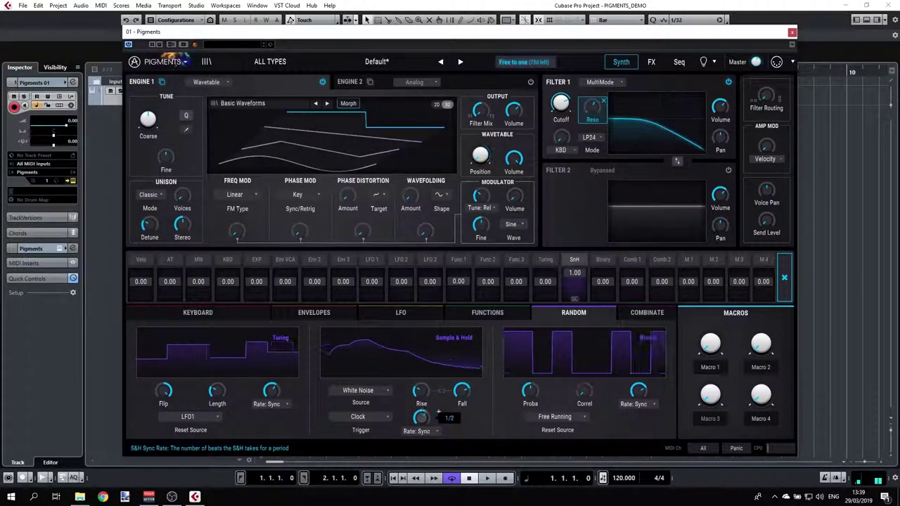
scroll(438, 413, down, 3)
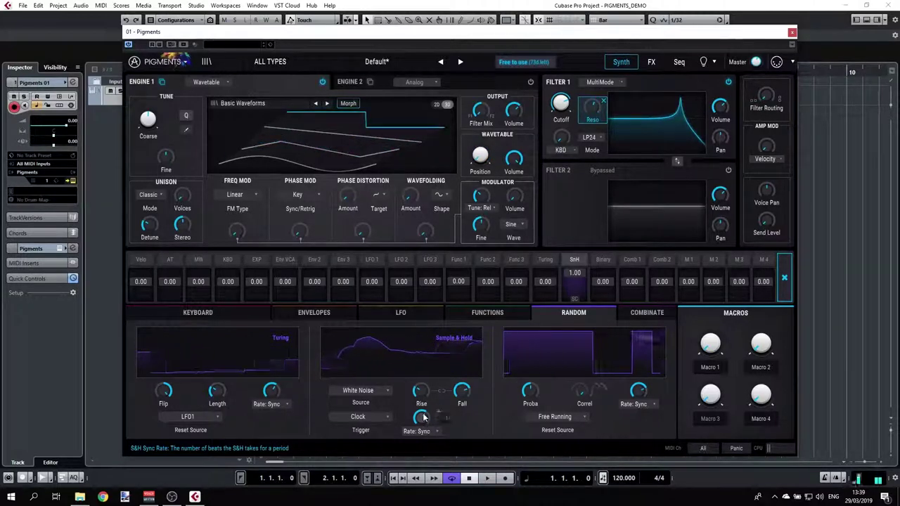
click(431, 431)
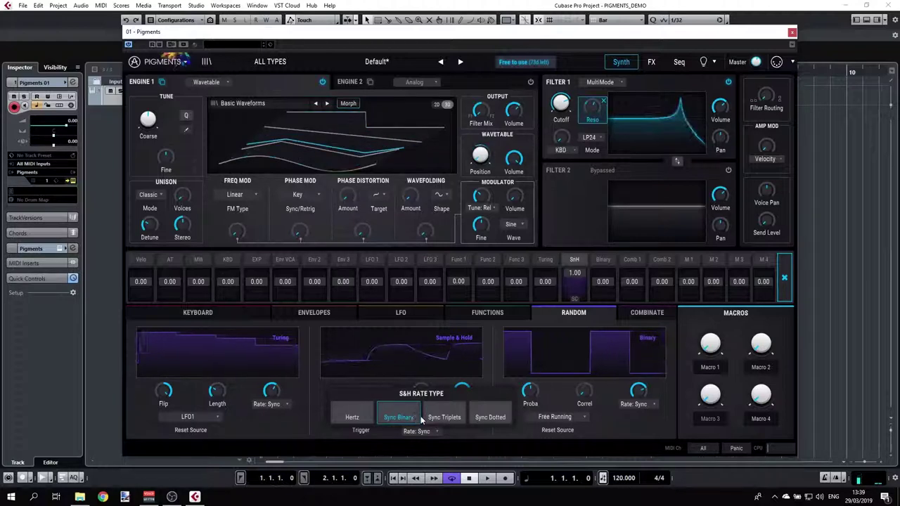
click(362, 417)
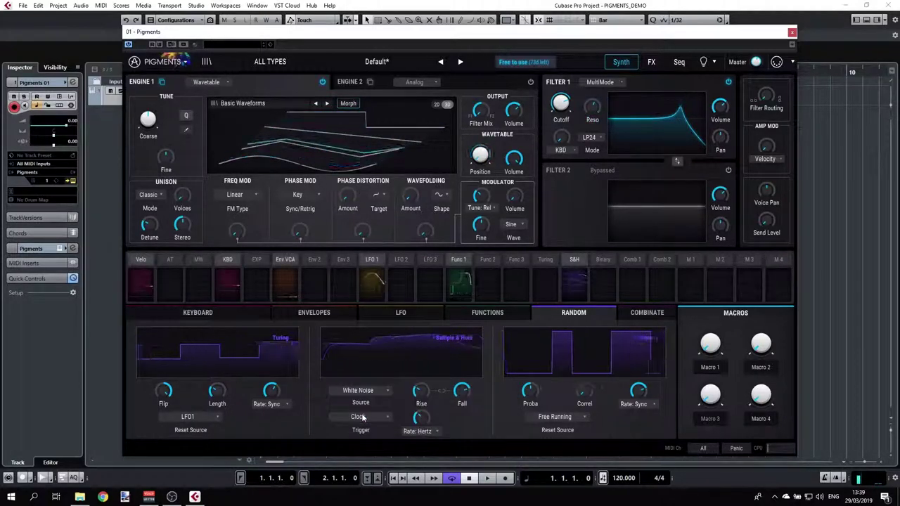
Step: Check the Sample & Hold trigger sources, leaving the trigger on Clock
mouse_move(438, 412)
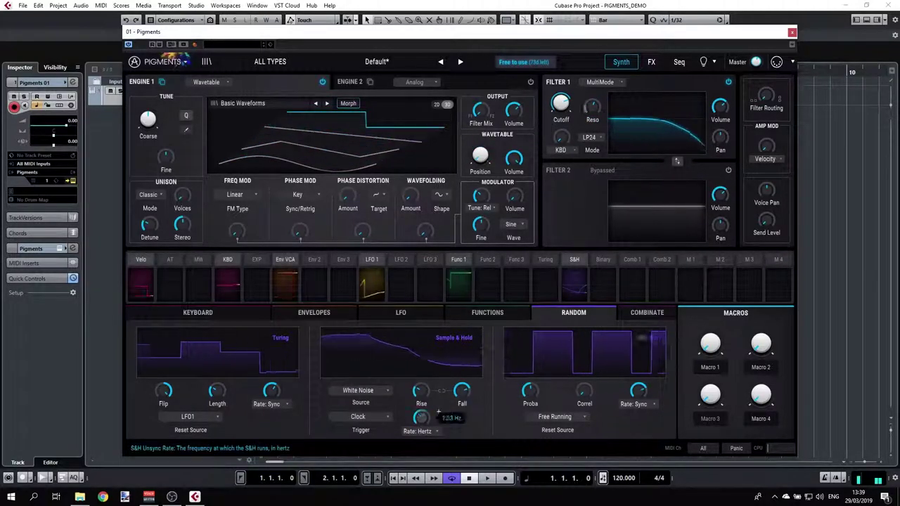
click(379, 420)
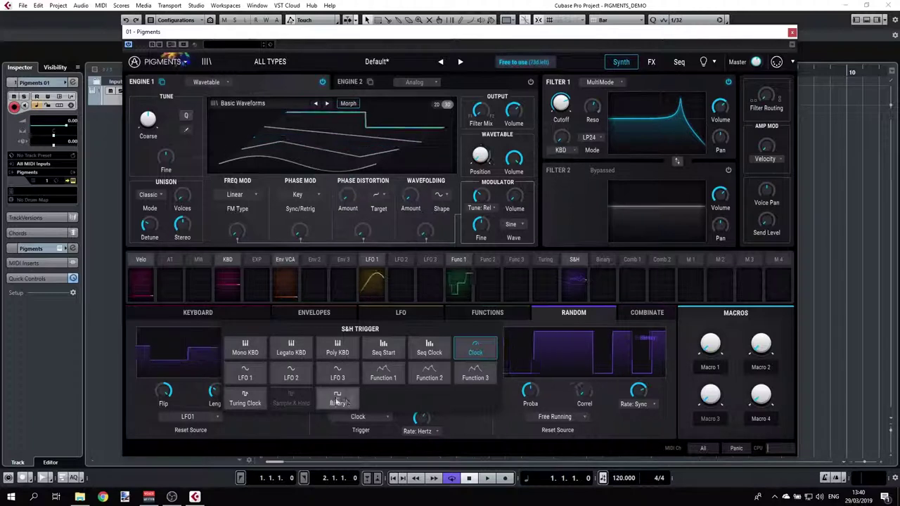
click(489, 431)
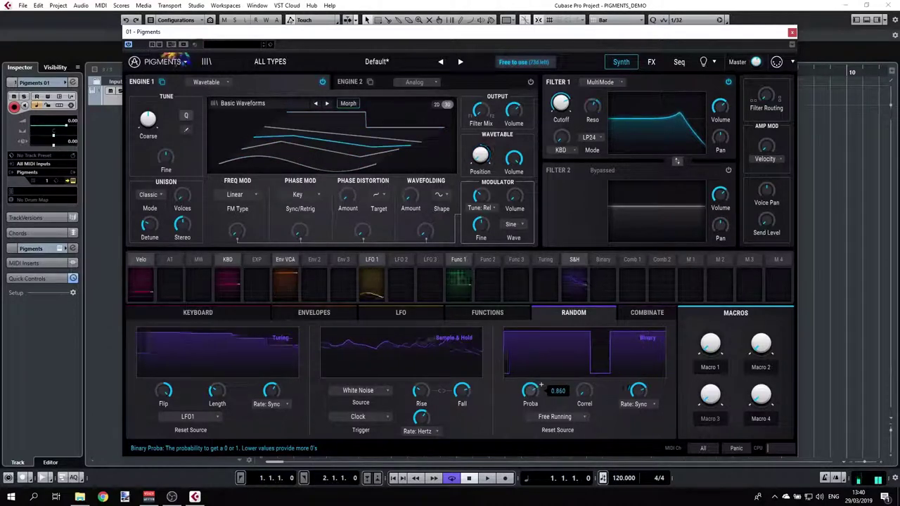
Step: Raise the Binary correlation slightly and remove Sample & Hold modulation from resonance
drag(589, 397, 589, 395)
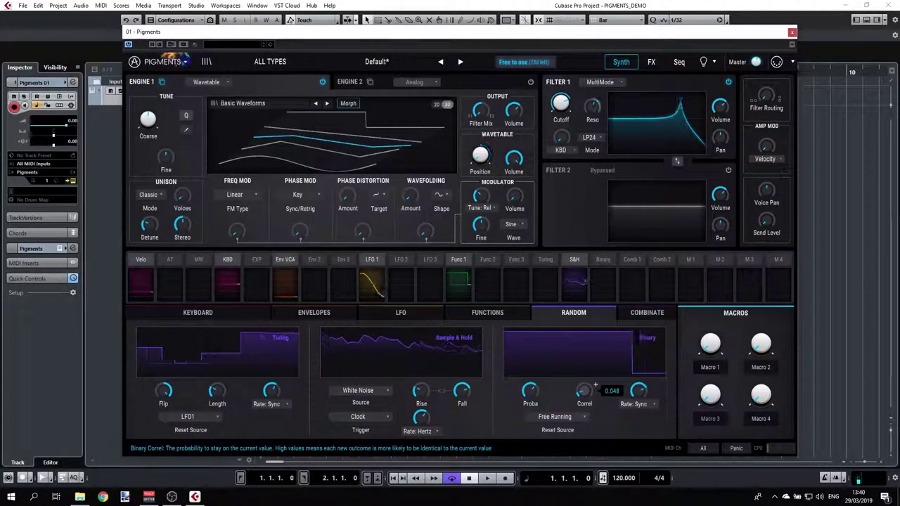
drag(594, 386, 595, 386)
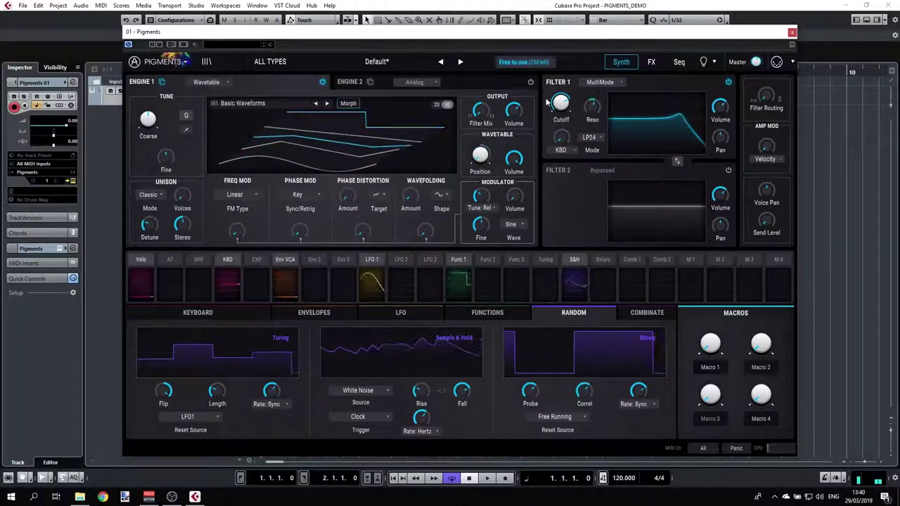
right_click(603, 104)
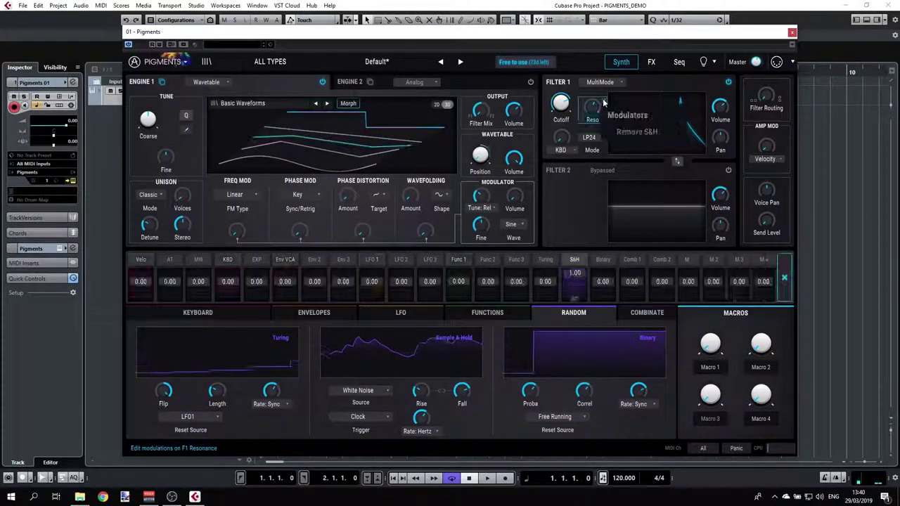
click(628, 132)
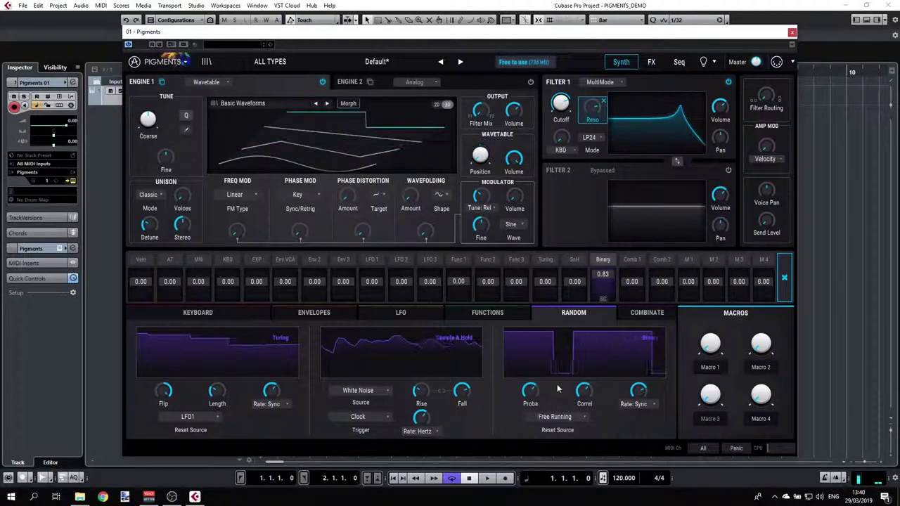
Step: Make Binary trigger from Poly KBD, then bring up the Combinate modulators
mouse_move(534, 393)
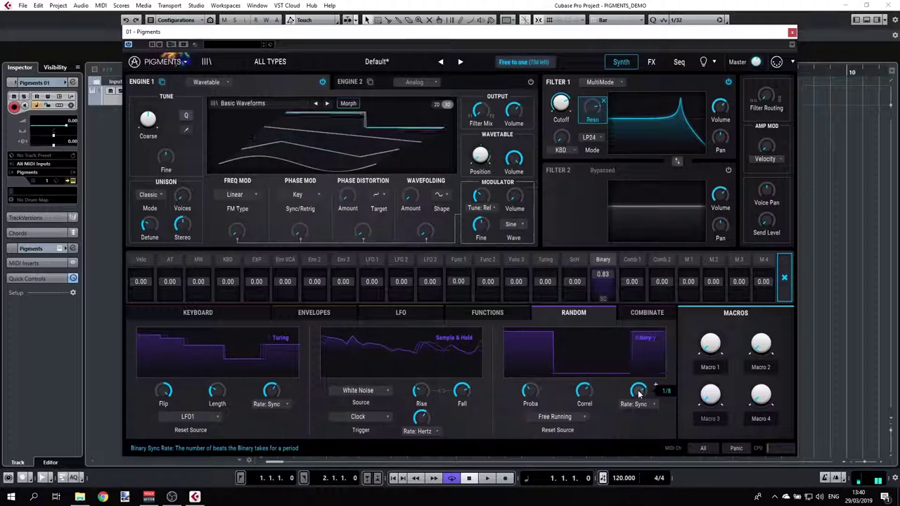
click(568, 416)
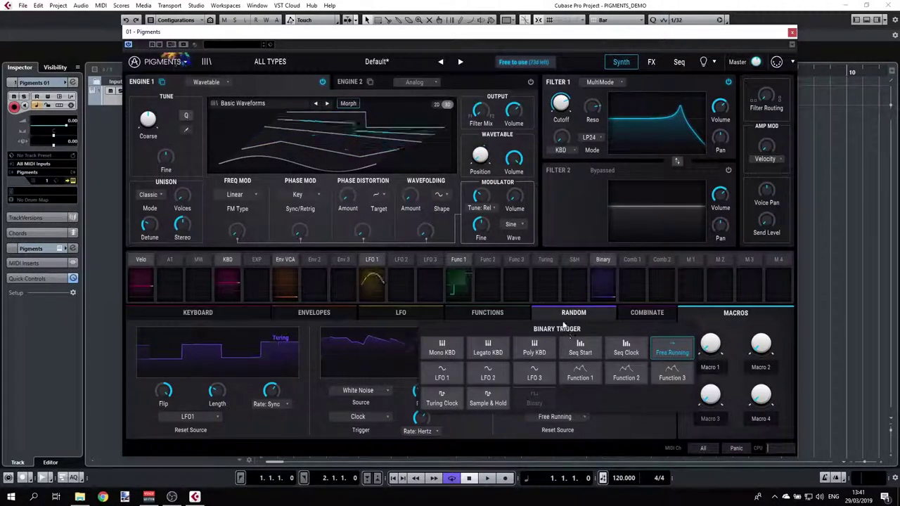
click(537, 345)
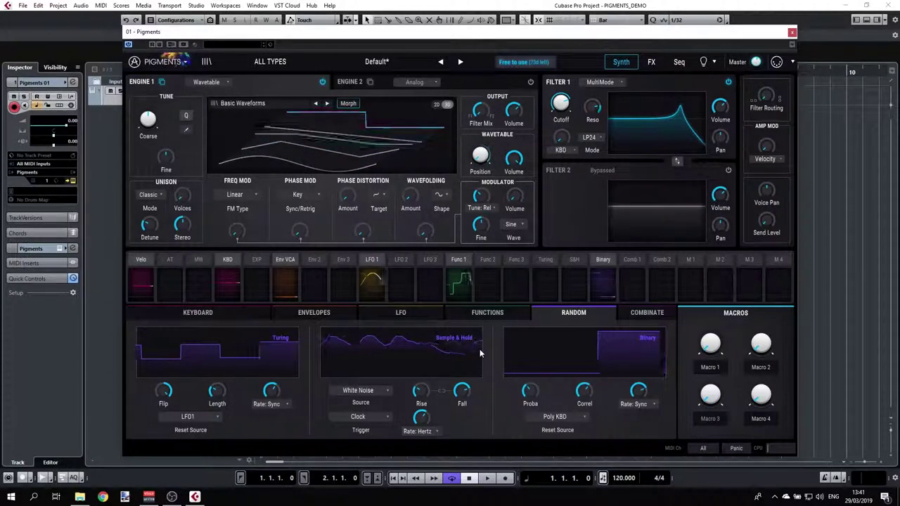
click(642, 312)
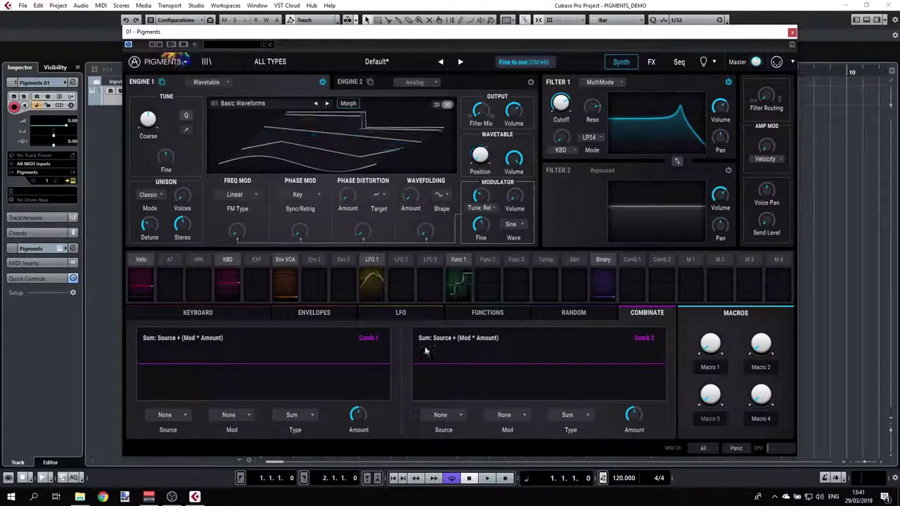
Step: Set Comb 1's source to LFO 1 and its mod input to Func 1
click(189, 415)
click(306, 346)
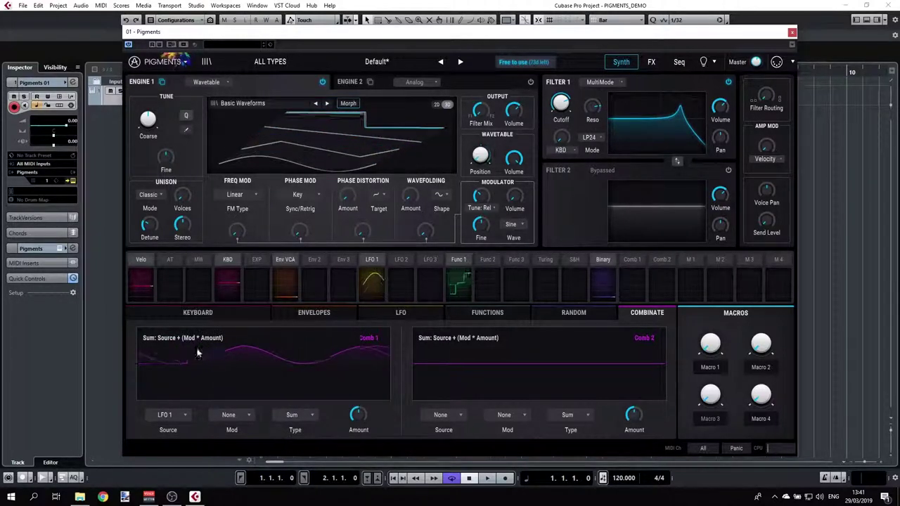
click(239, 418)
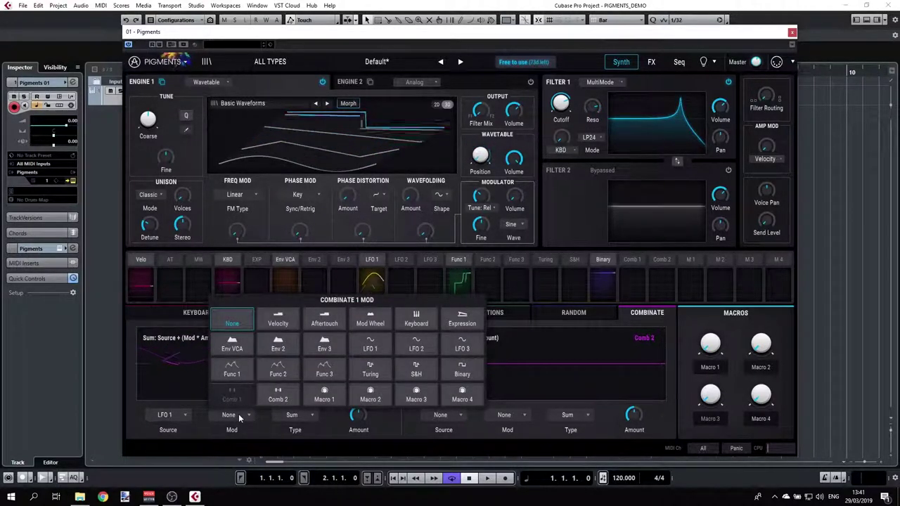
click(237, 369)
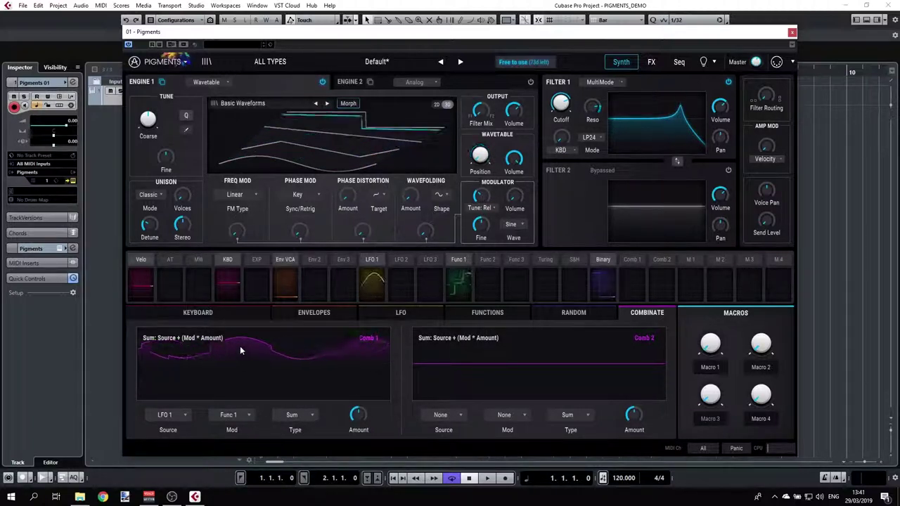
Step: Try the Diff, Crossfade, Lag and Threshold combine types, ending on Offset
click(294, 415)
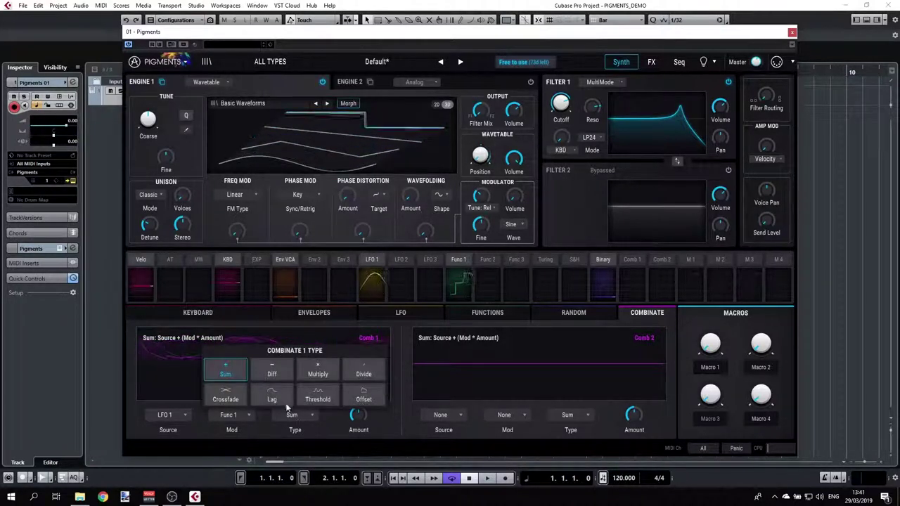
click(272, 372)
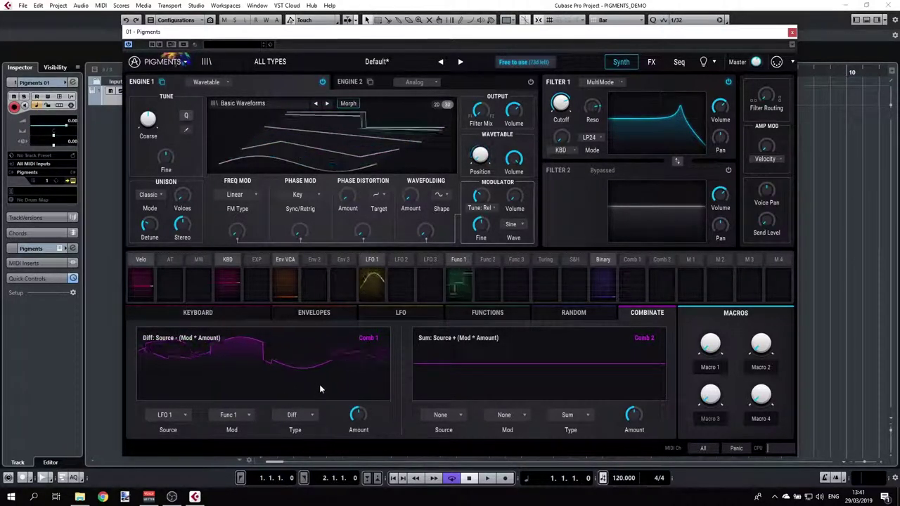
click(296, 415)
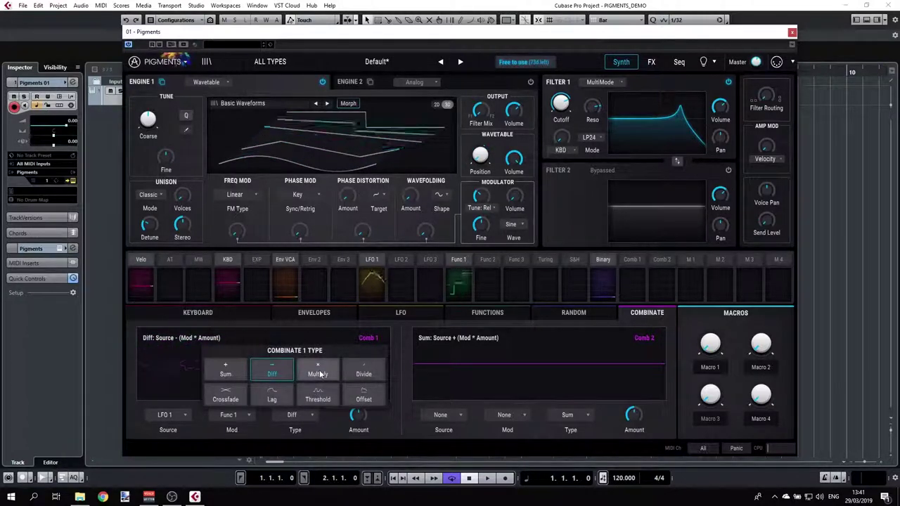
click(228, 401)
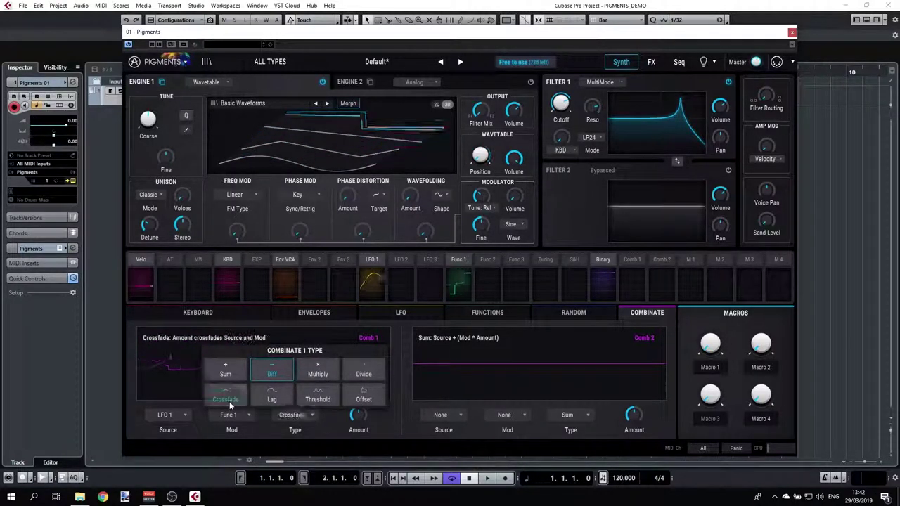
click(289, 415)
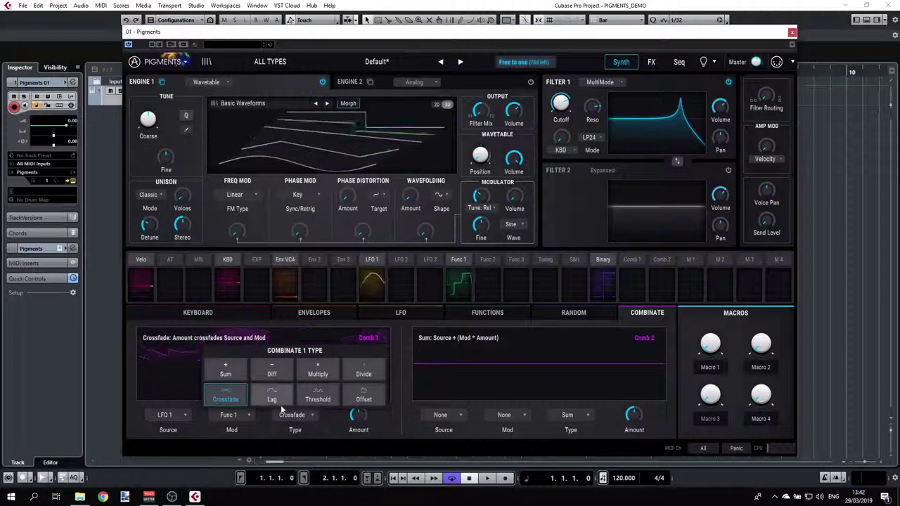
click(276, 396)
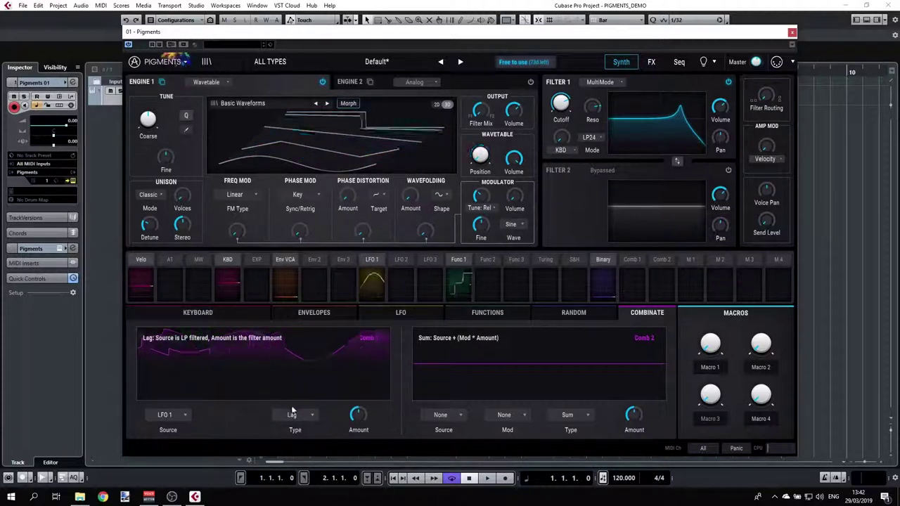
click(295, 415)
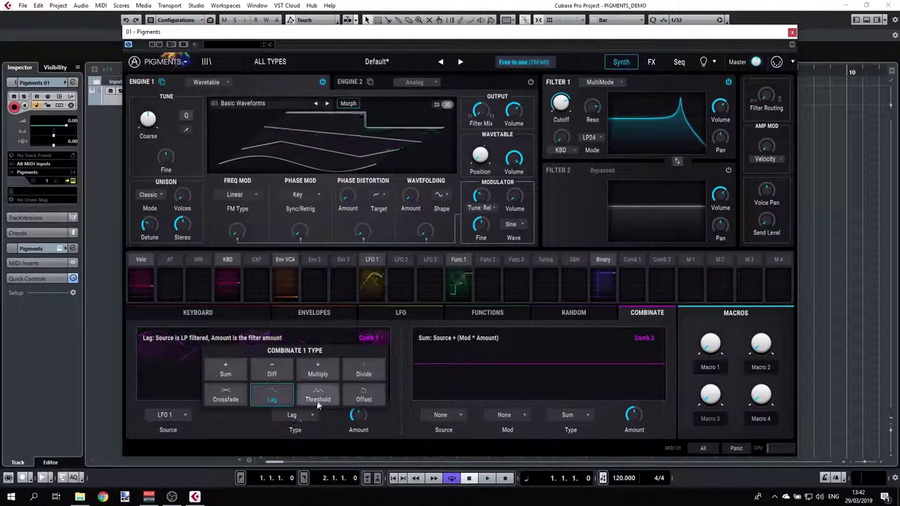
click(318, 401)
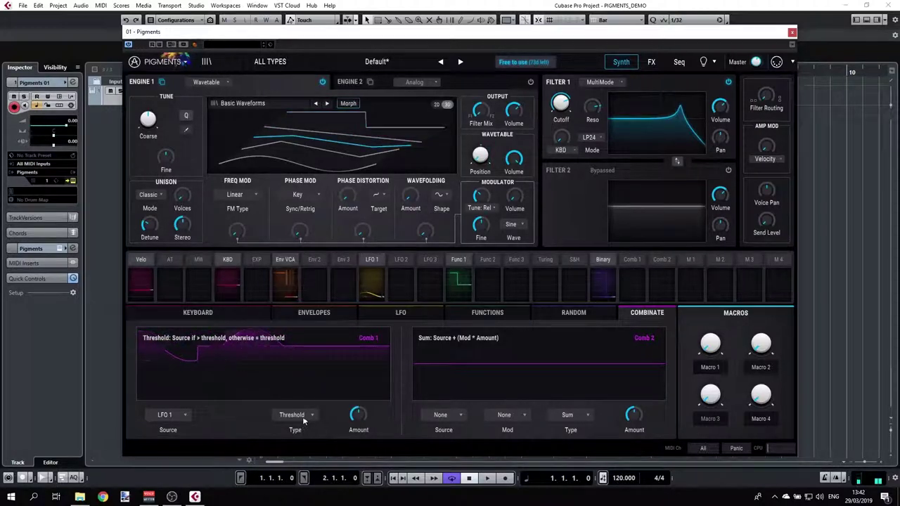
click(303, 418)
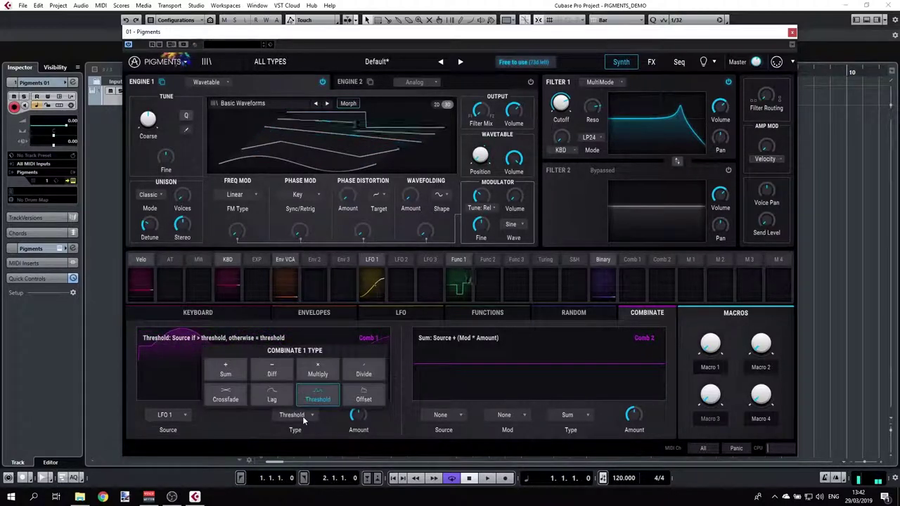
click(375, 397)
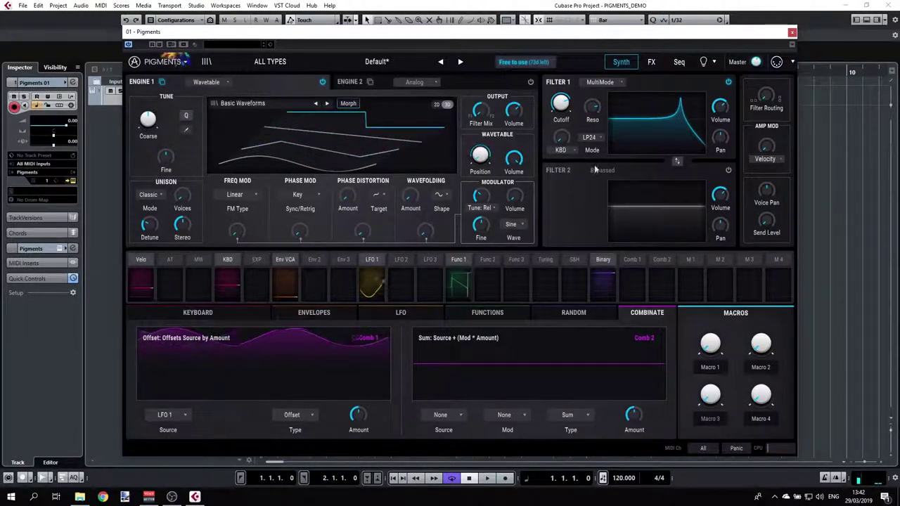
Step: Remove the Binary modulation from filter resonance and lower resonance to about 0.39
click(602, 102)
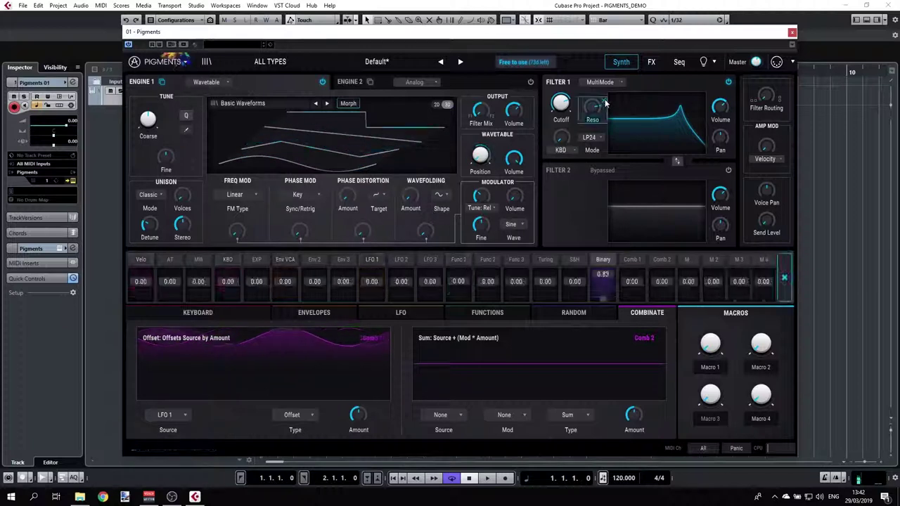
click(622, 131)
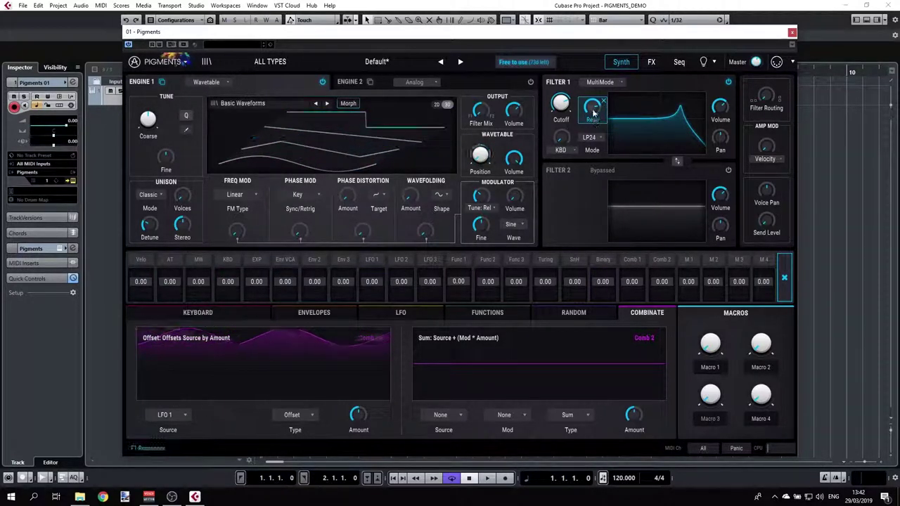
drag(592, 105, 592, 114)
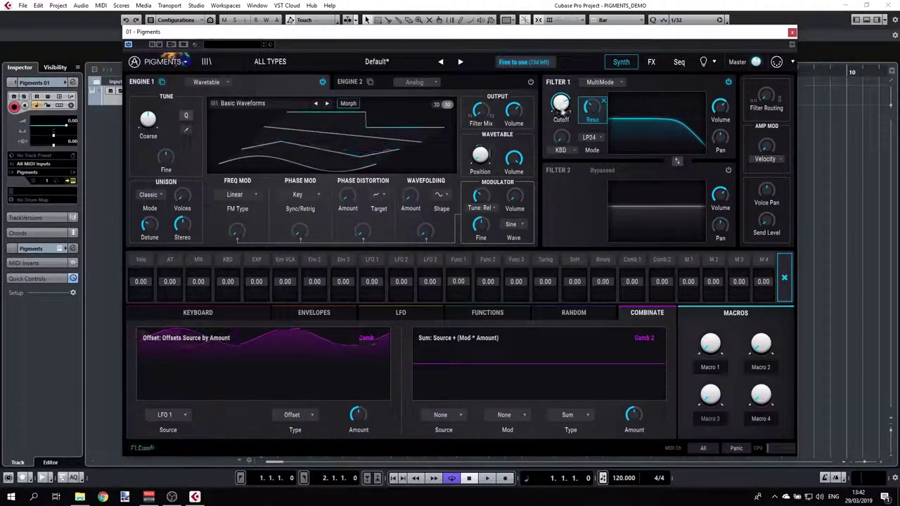
Step: Route Comb 1 to the filter cutoff at 0.56 and Macro 1 to resonance at 0.70
click(563, 102)
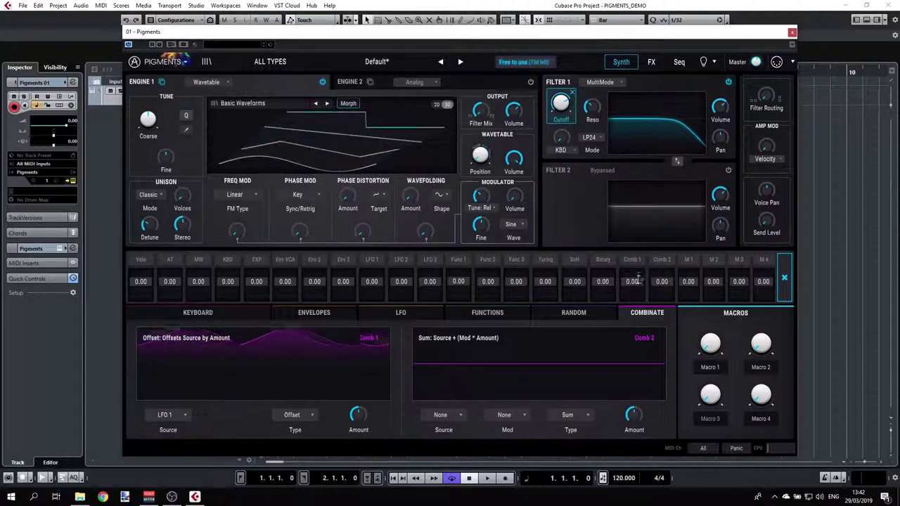
drag(638, 276, 638, 255)
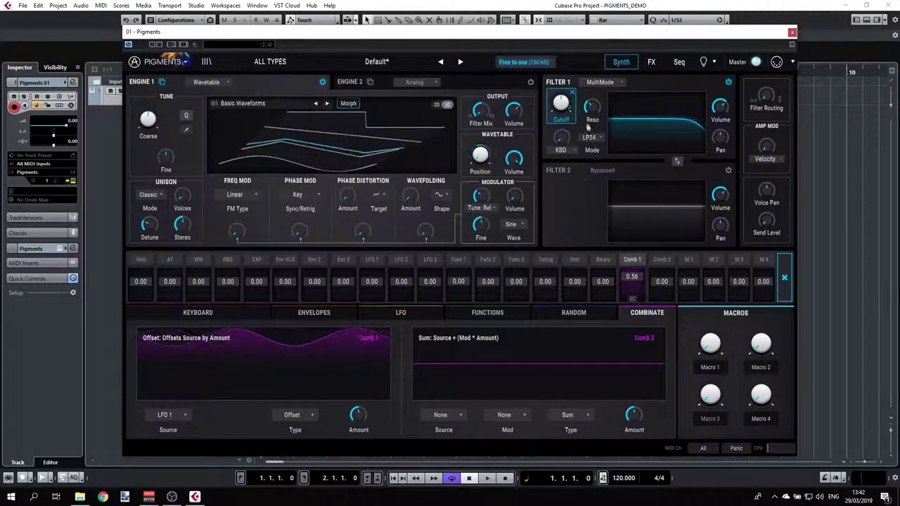
click(603, 104)
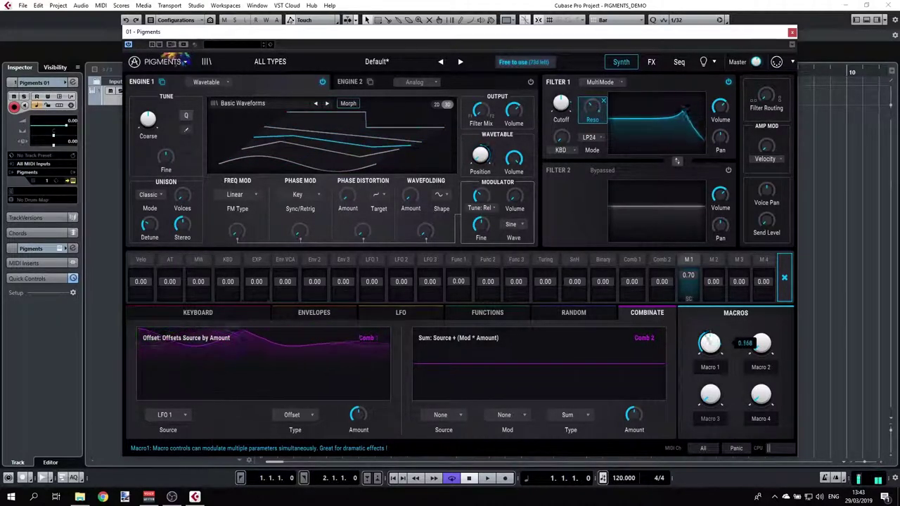
Step: Lower Macro 1 to about 0.22 and return to the modulator overview
drag(709, 343, 709, 362)
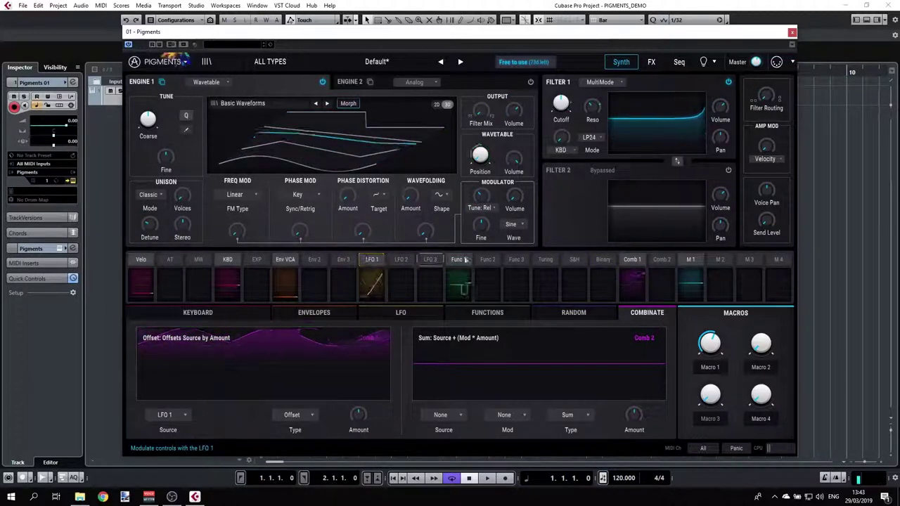
click(632, 270)
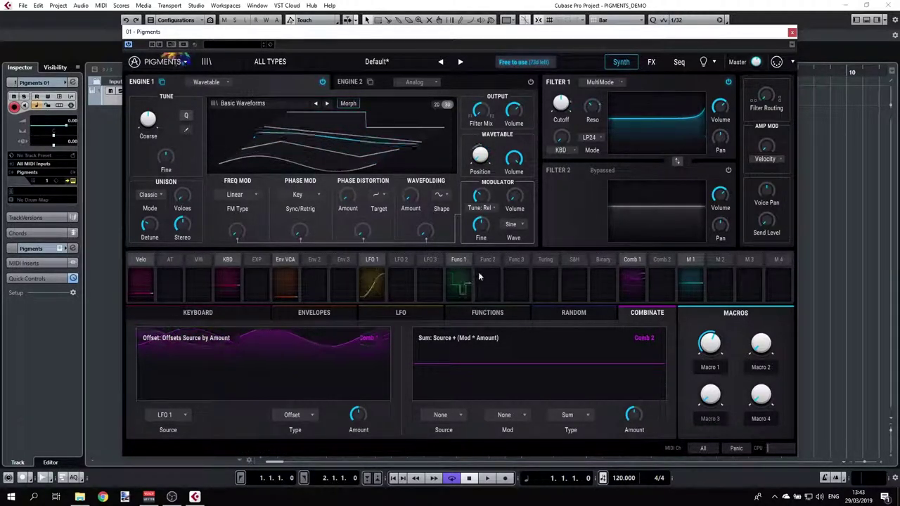
Step: Side-chain Func 1's wavetable position modulation to Macro 1 at 1.00 amount
click(457, 259)
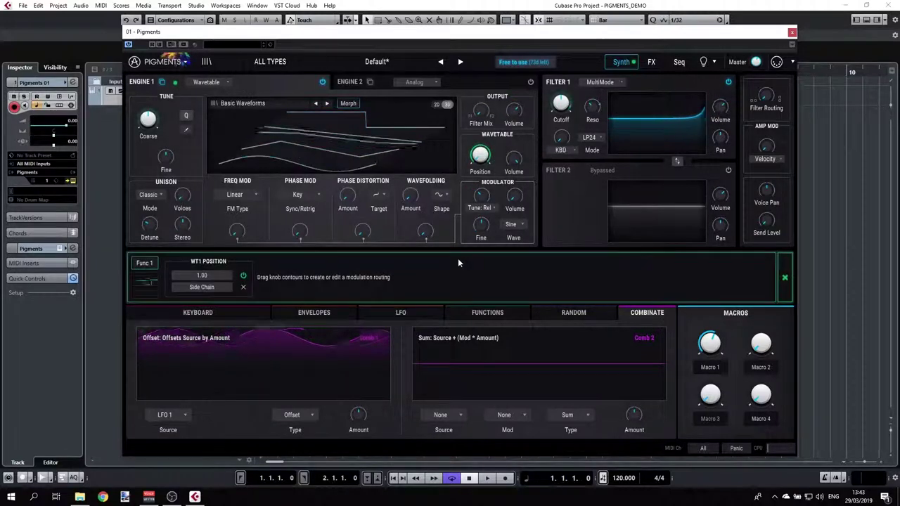
click(203, 288)
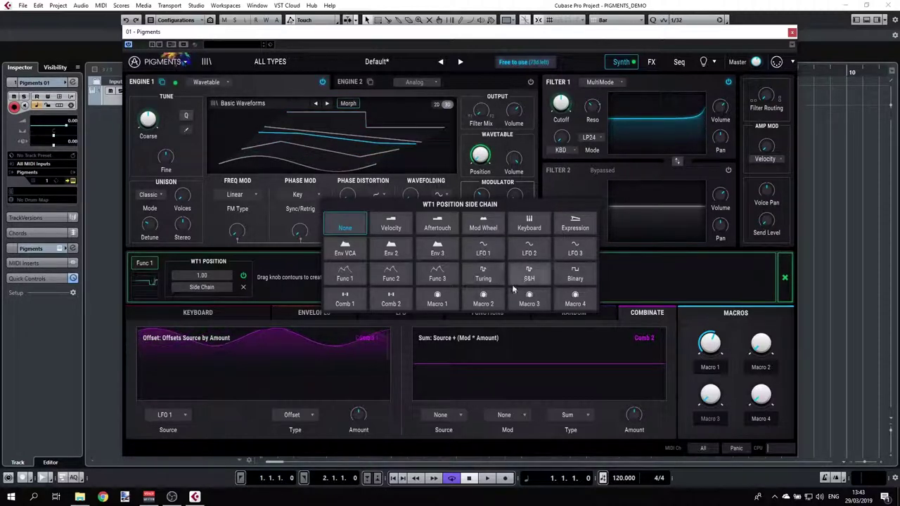
click(436, 300)
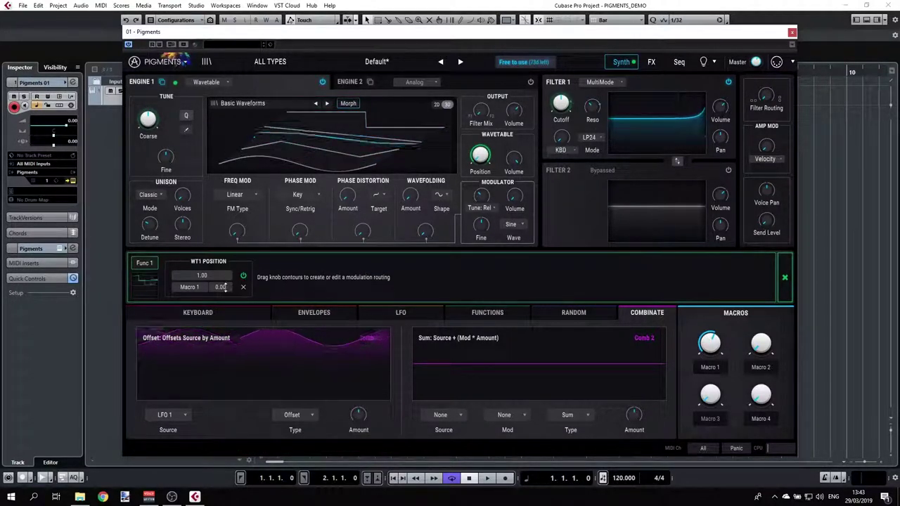
drag(224, 287, 224, 242)
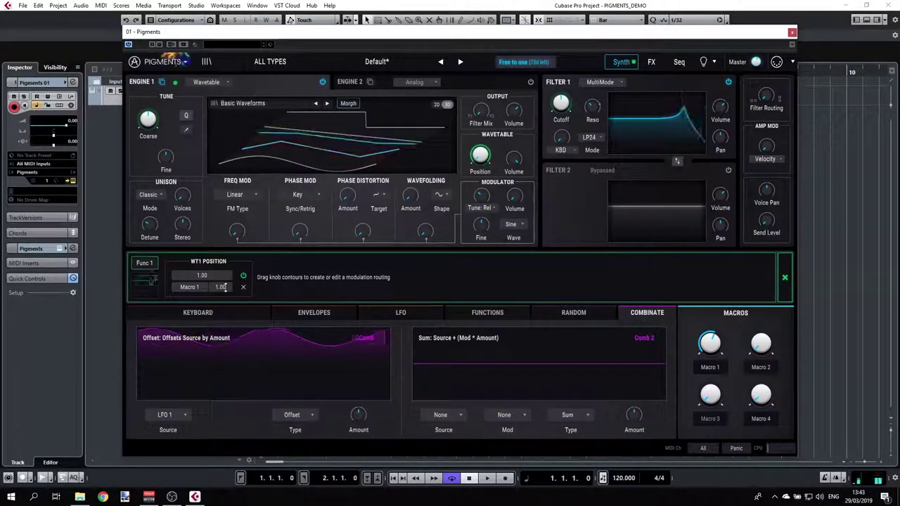
Step: Test Macro 1 against the wavetable, leave it near halfway, and close Func 1's routing details
mouse_move(710, 342)
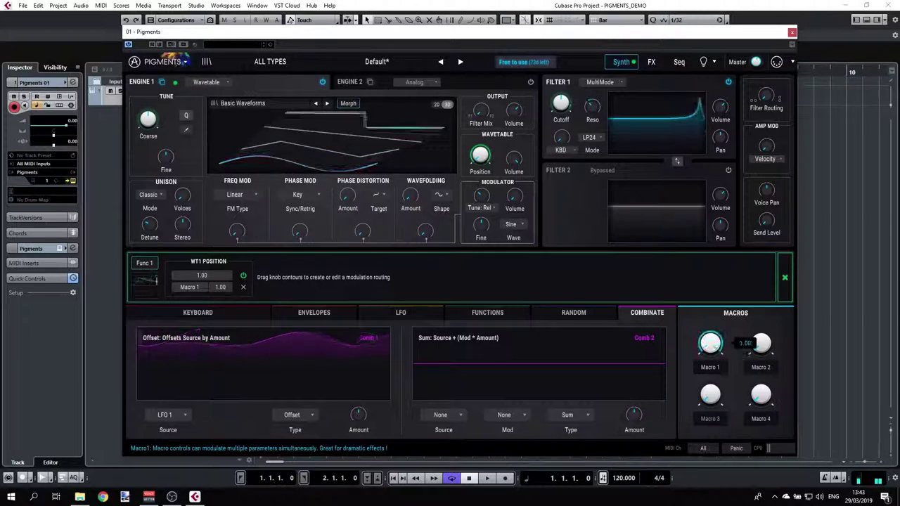
drag(710, 343, 710, 355)
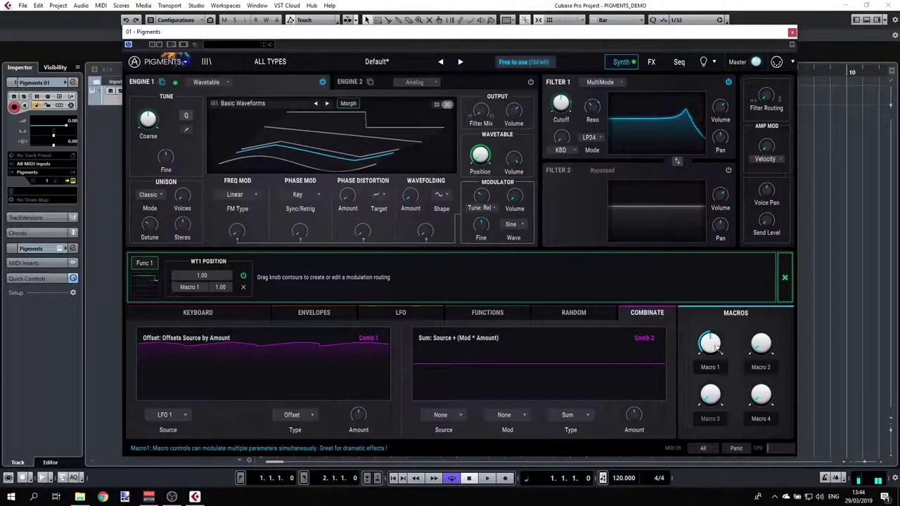
drag(711, 346, 715, 343)
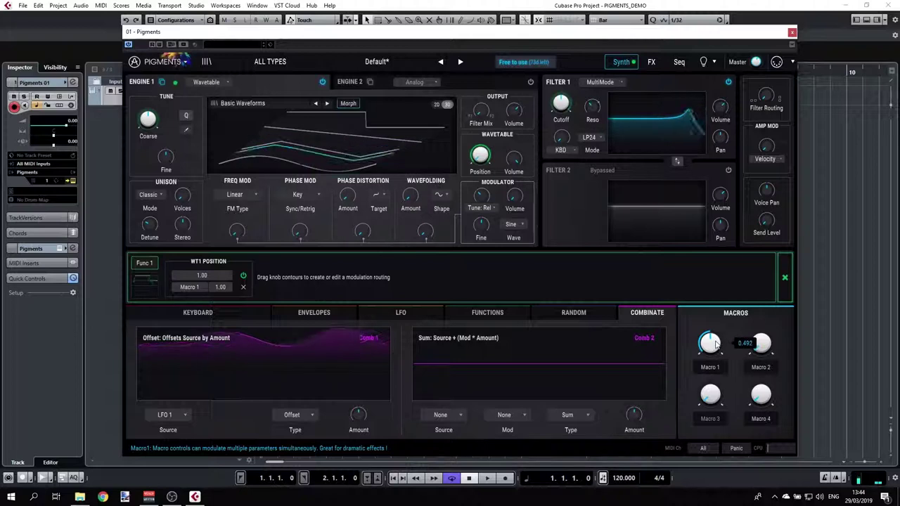
click(784, 278)
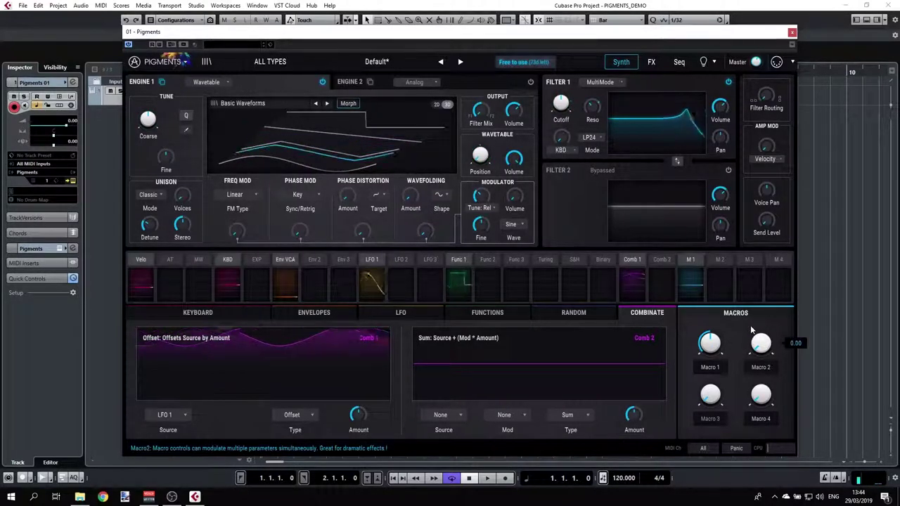